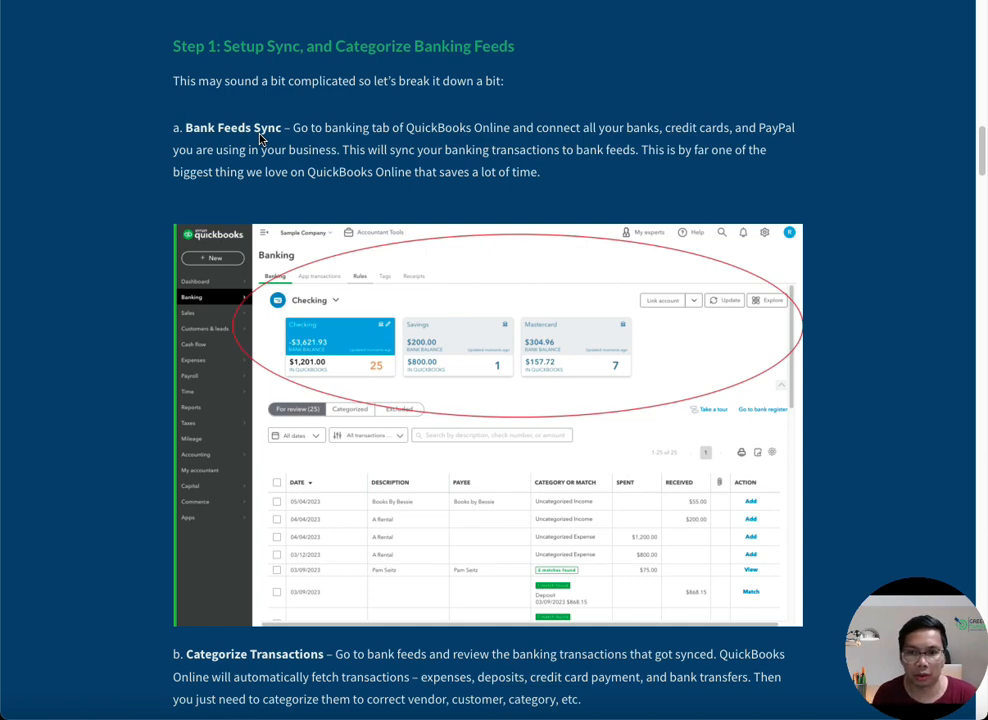
- Read the article's sections on bank feeds sync and categorizing transactions
scroll(260, 138, "down", 3)
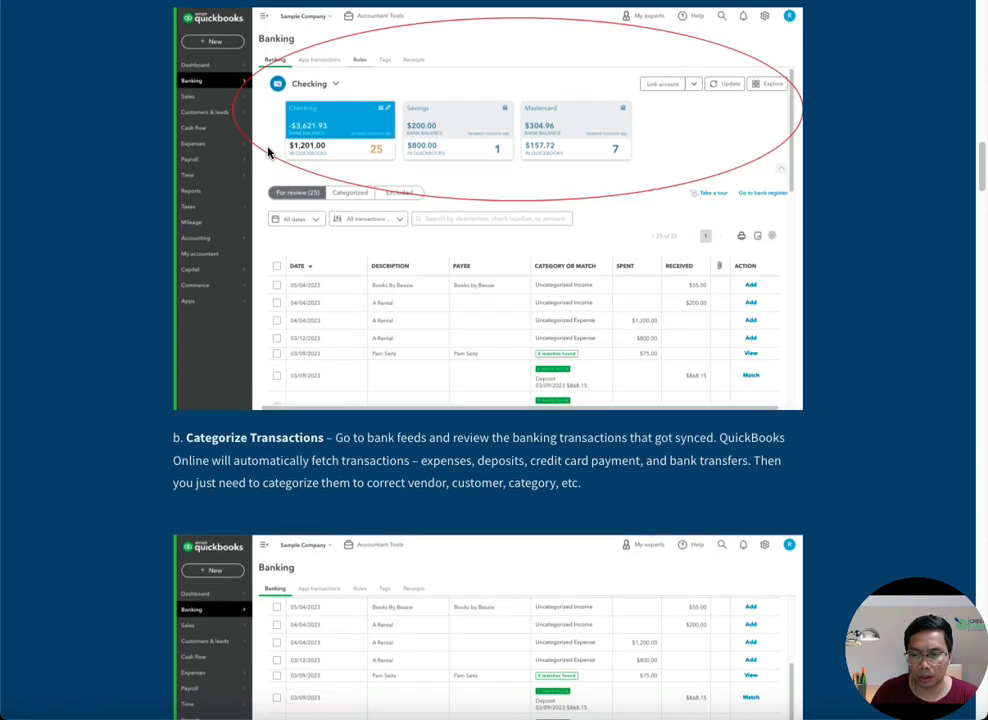
scroll(267, 150, "down", 3)
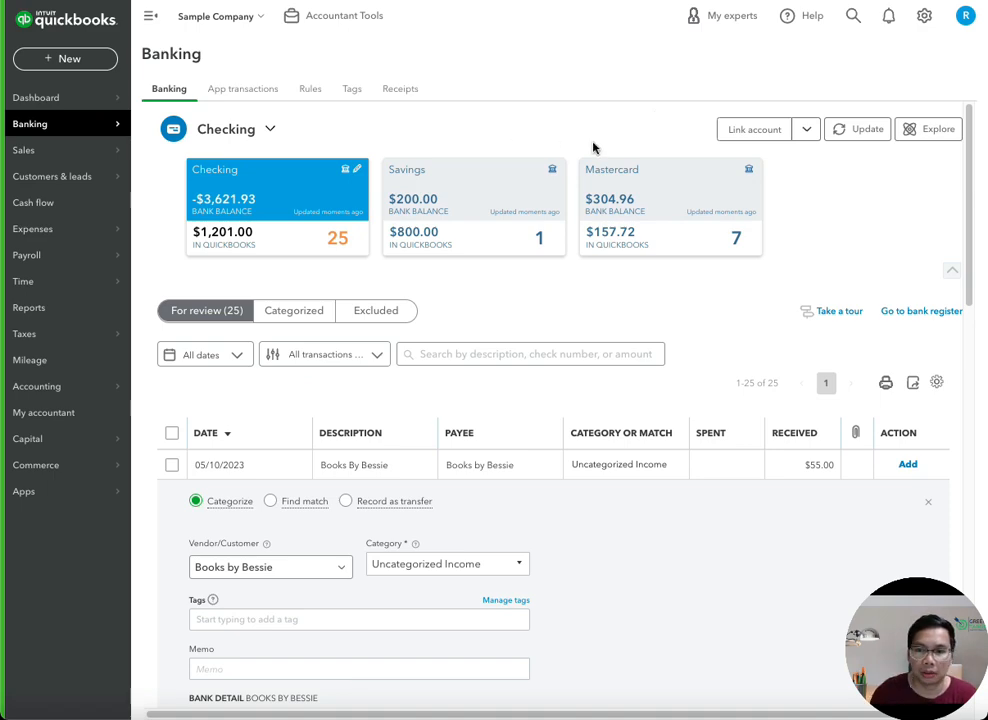
- Switch to QuickBooks Online, search the banks available for linking for "chase", and leave without connecting an account
left_click(811, 137)
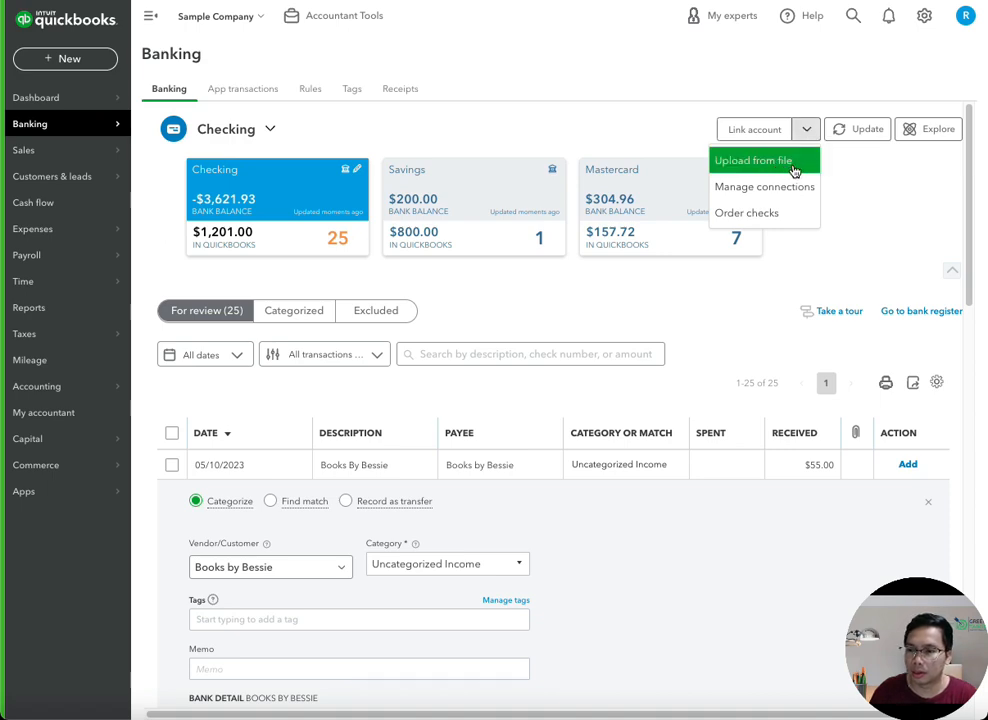
left_click(856, 178)
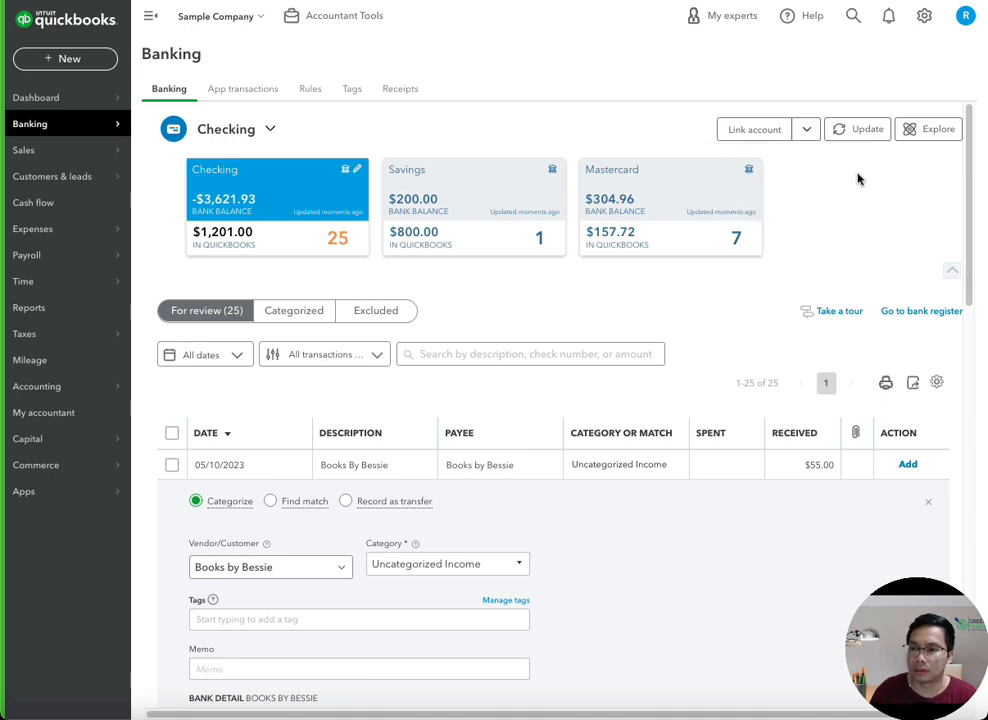
left_click(742, 131)
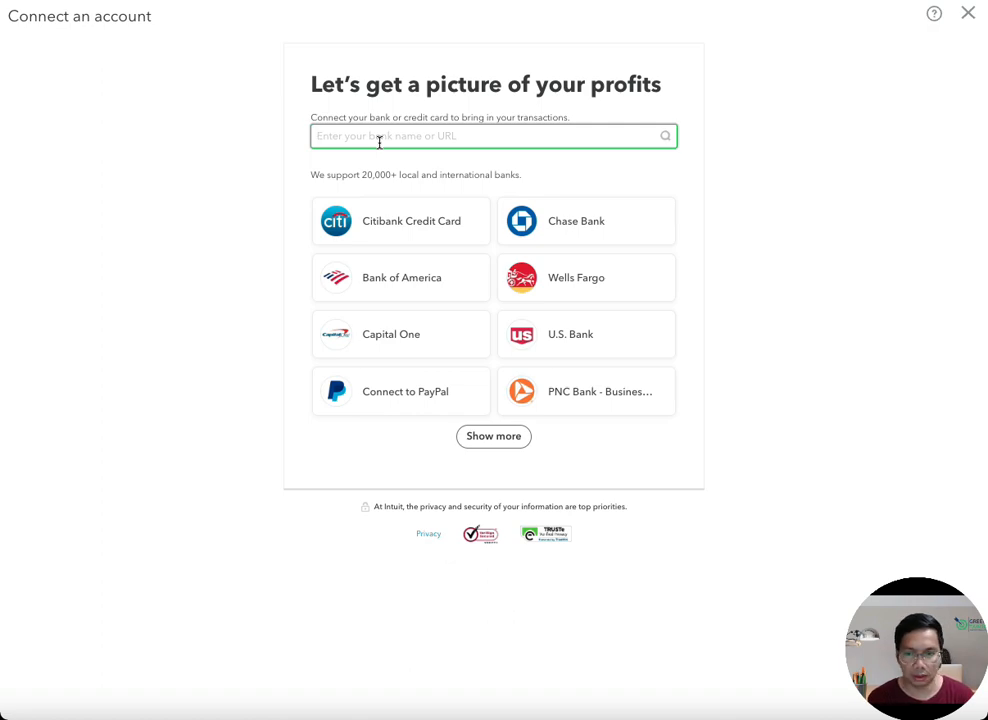
type("chase")
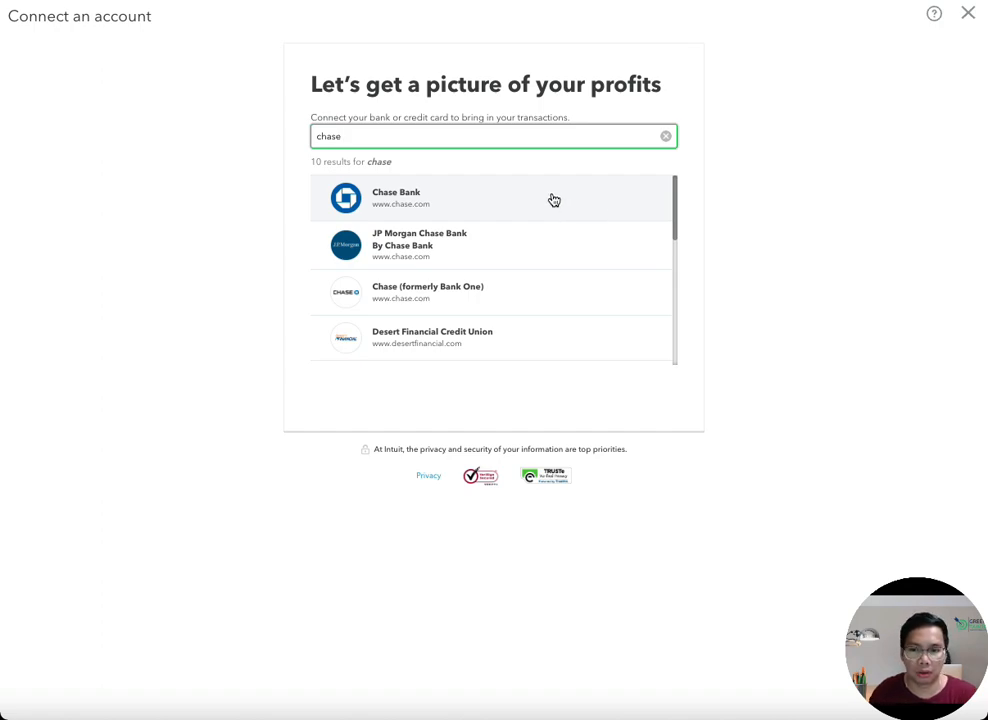
left_click(820, 170)
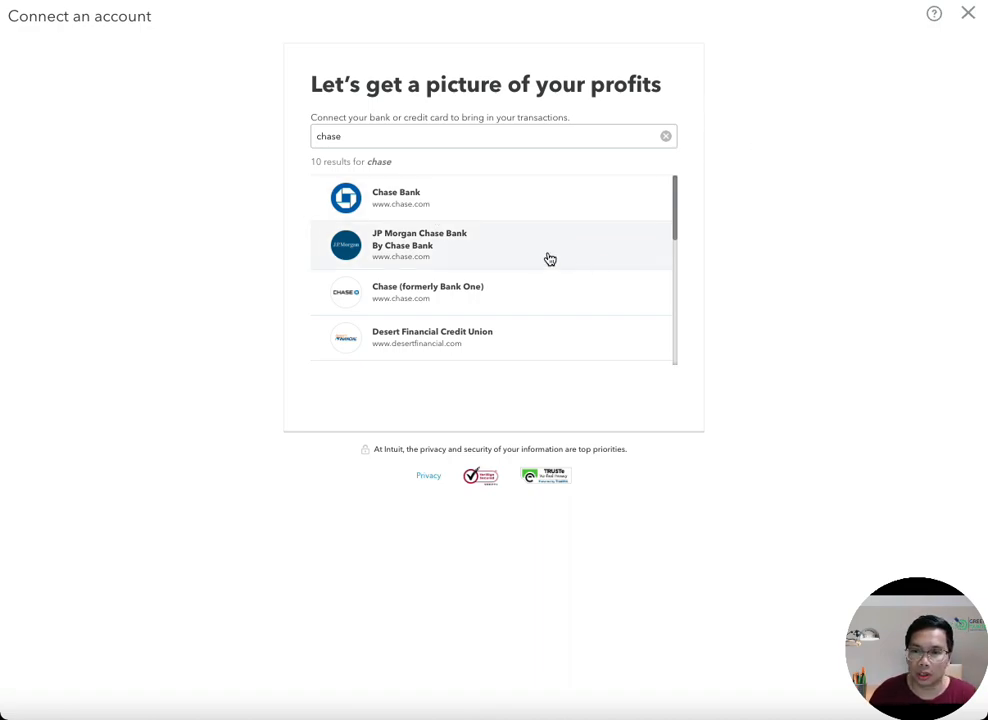
left_click(967, 14)
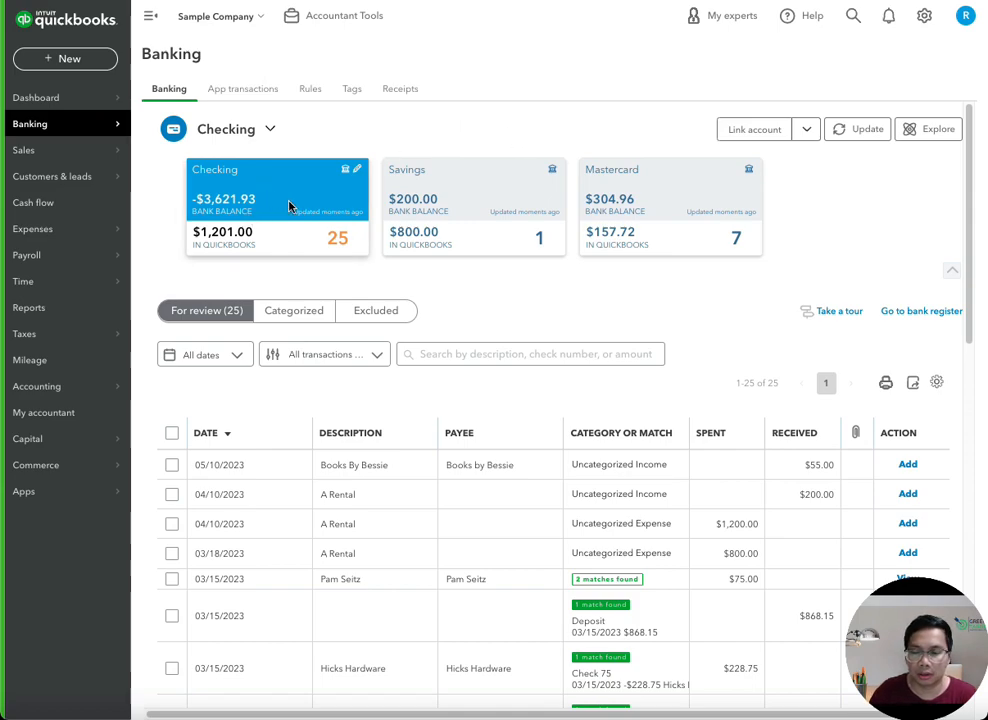
- View the Savings and Mastercard bank feeds, and return to Checking to review its transactions
left_click(510, 193)
left_click(695, 199)
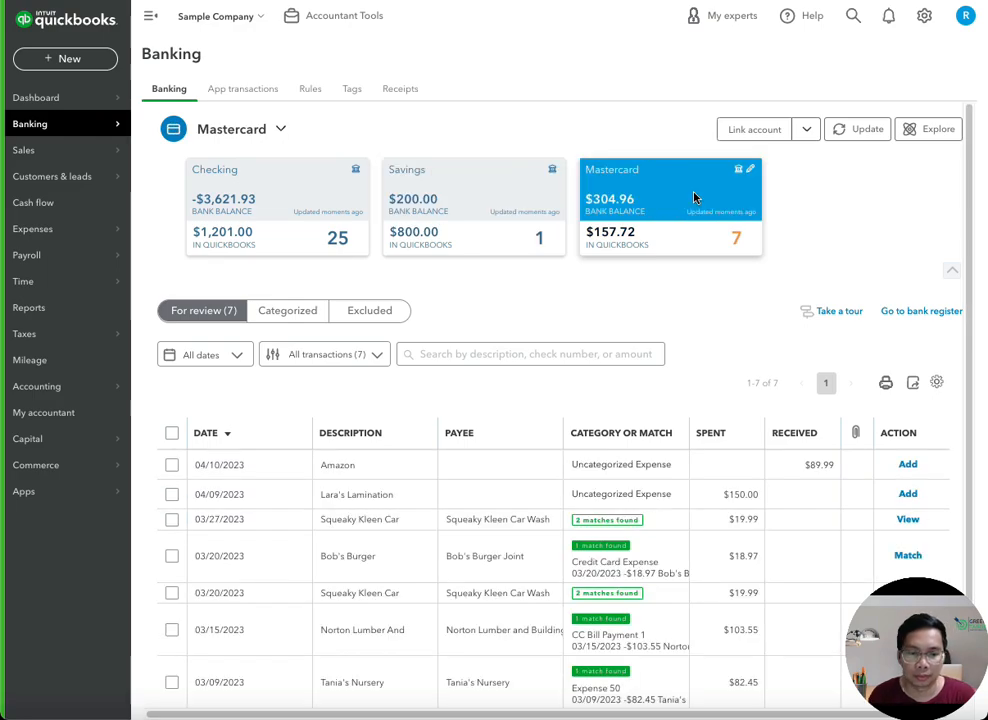
left_click(324, 214)
scroll(453, 418, "down", 3)
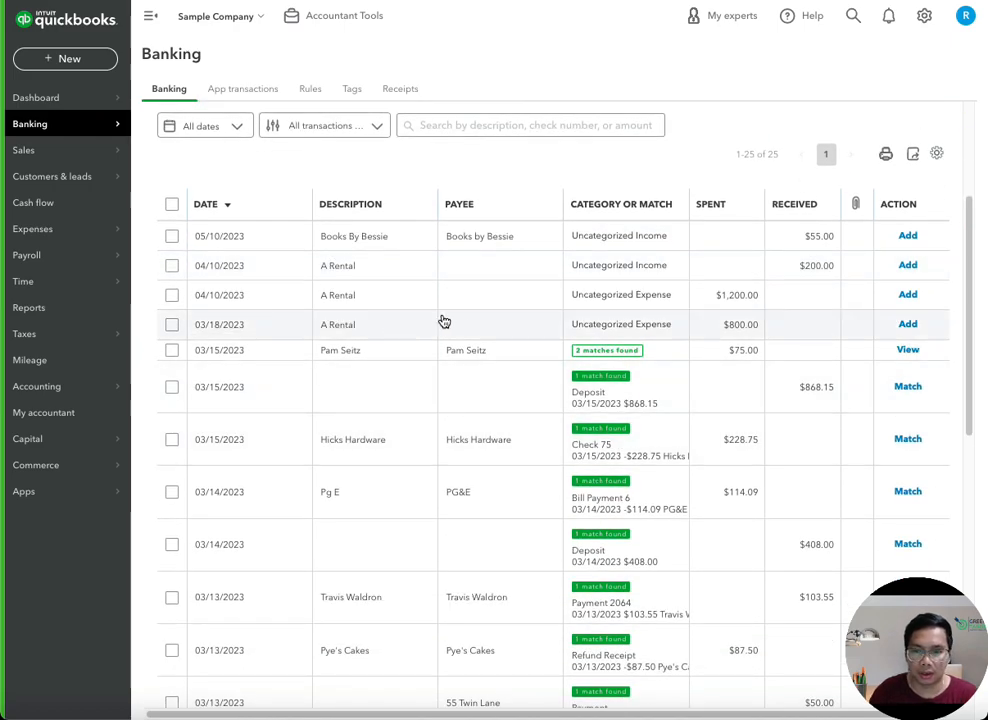
scroll(483, 309, "up", 1)
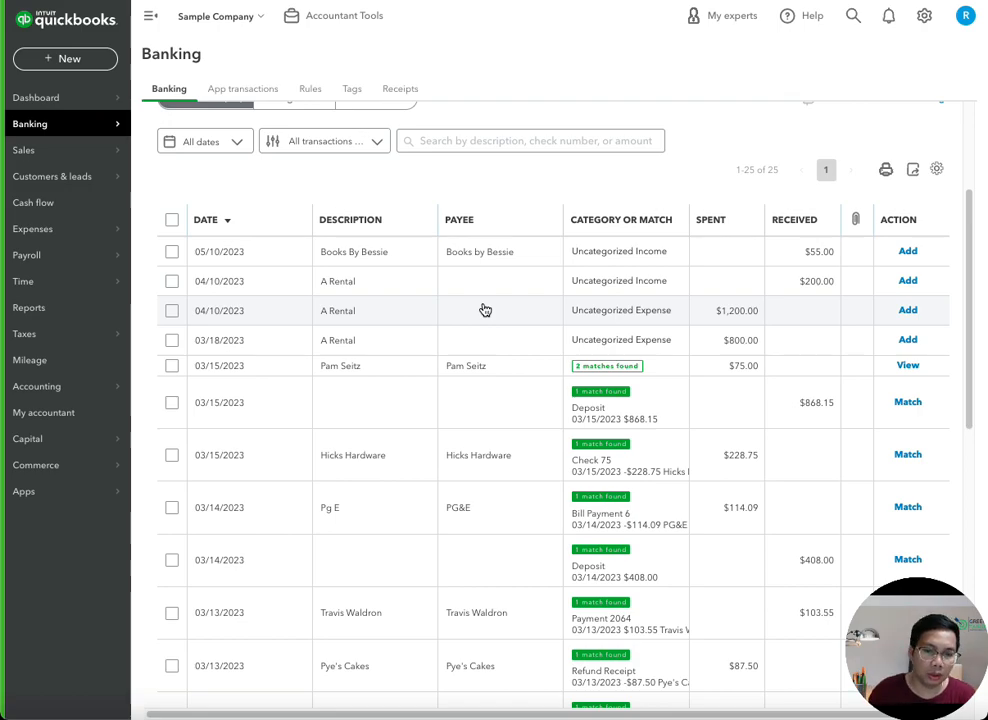
scroll(514, 291, "up", 3)
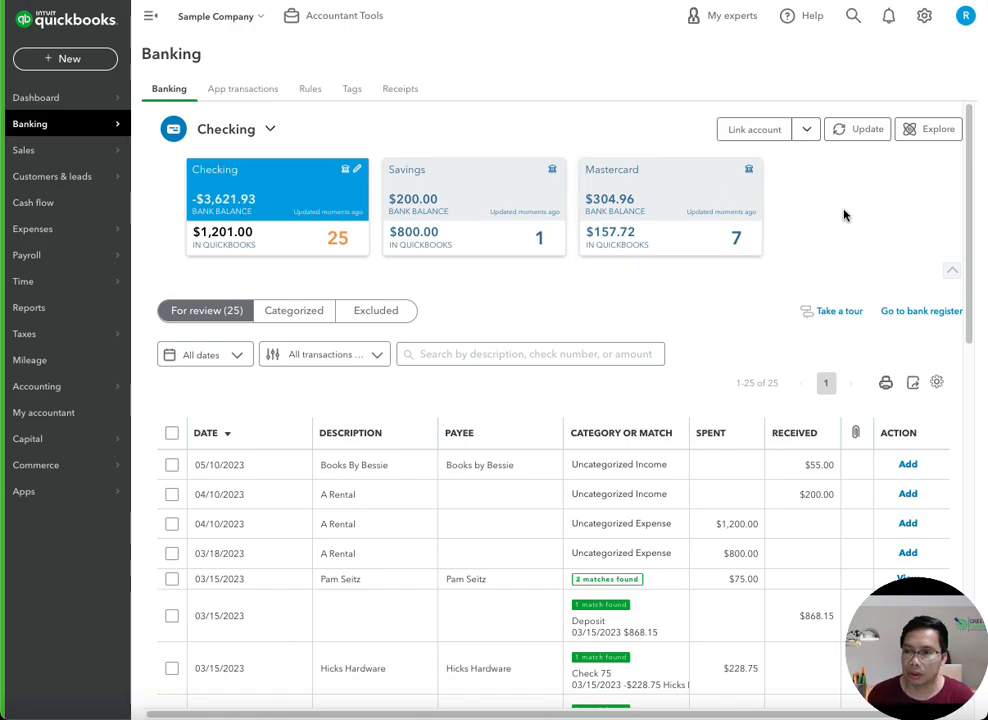
- View the upload-from-file page for importing bank transactions, and close it without uploading anything
left_click(808, 132)
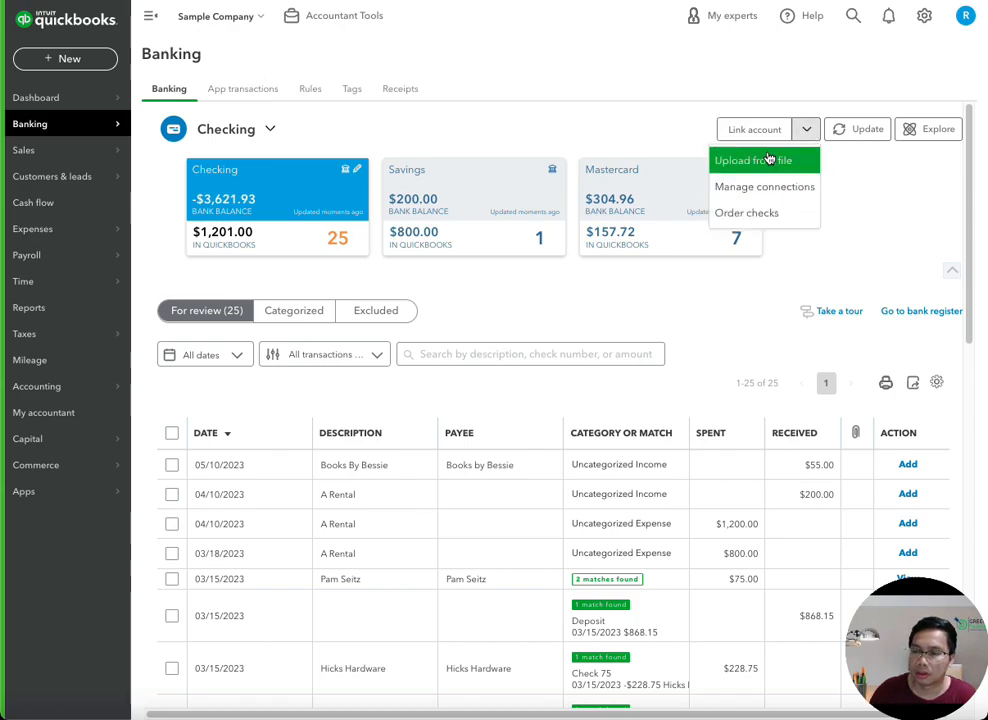
left_click(770, 158)
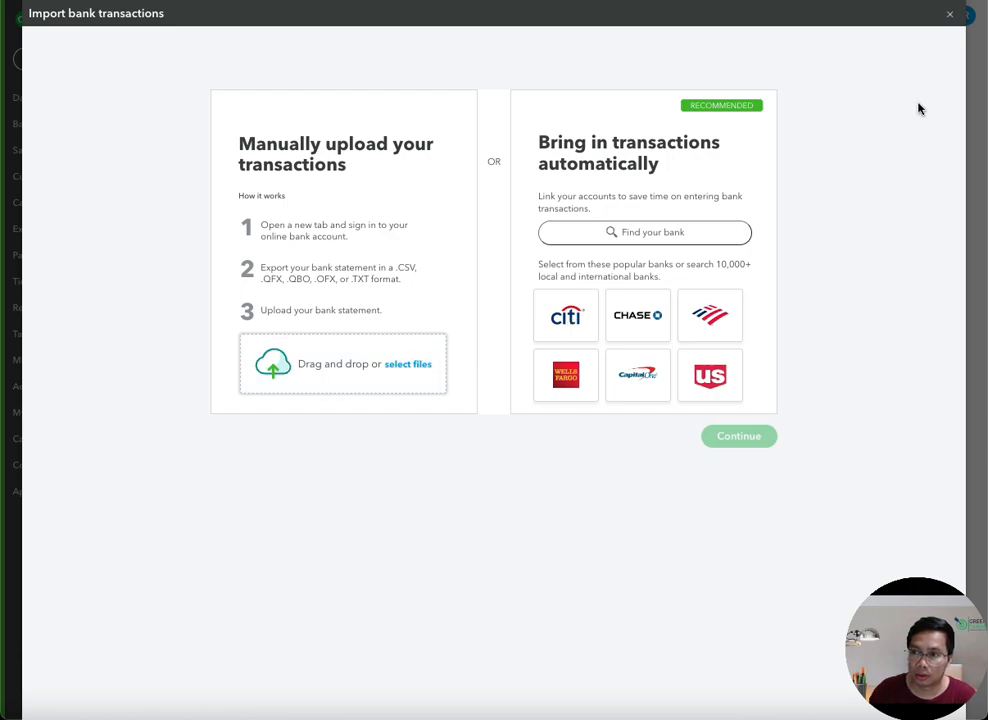
left_click(946, 17)
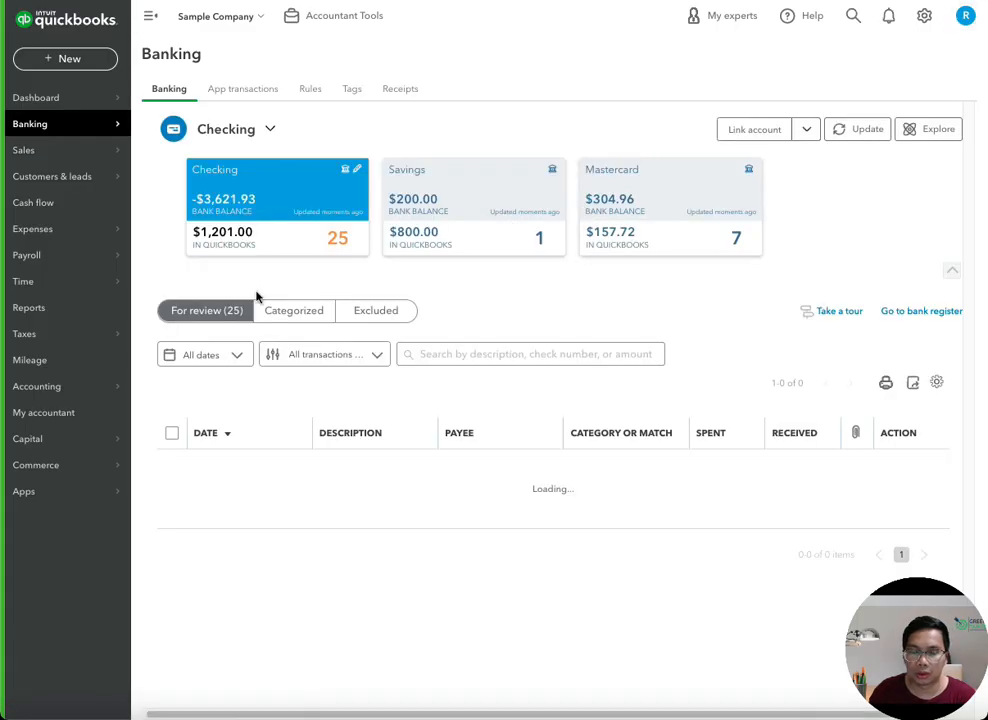
- Expand the 05/10/2023 Books By Bessie transaction in the Checking review list to examine its categorization fields
scroll(648, 483, "down", 3)
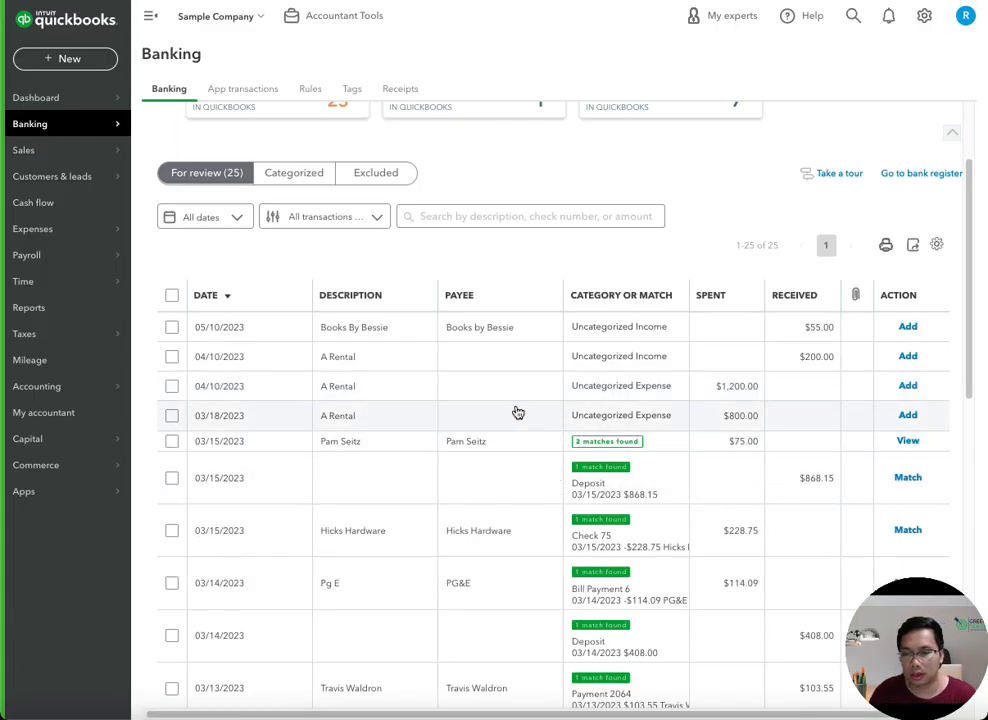
scroll(412, 358, "up", 2)
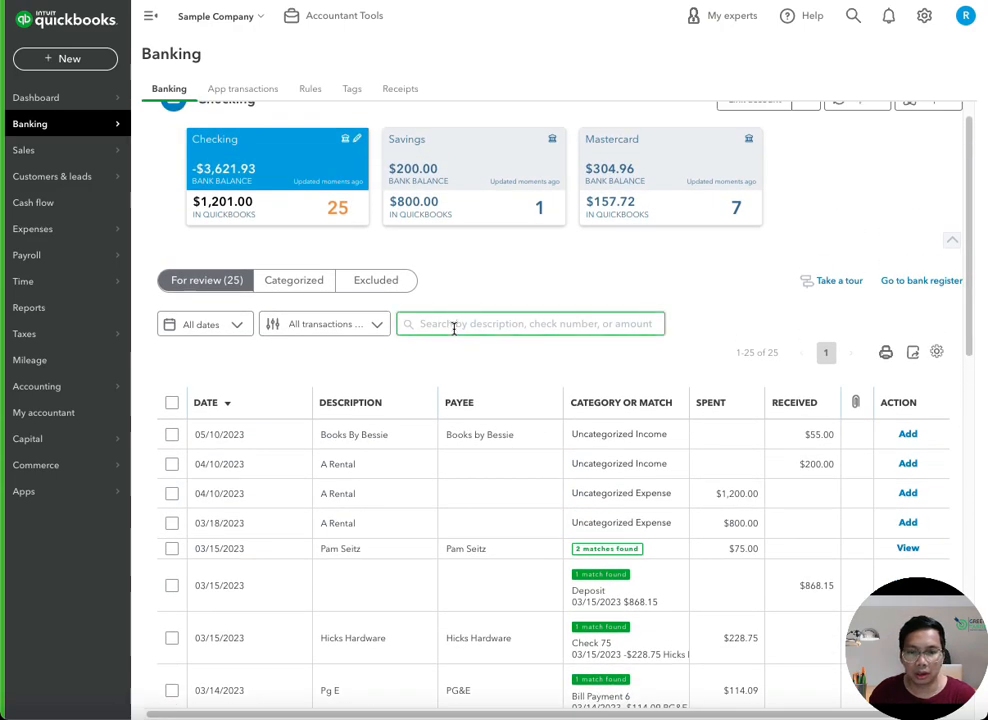
scroll(534, 432, "down", 1)
scroll(535, 432, "up", 1)
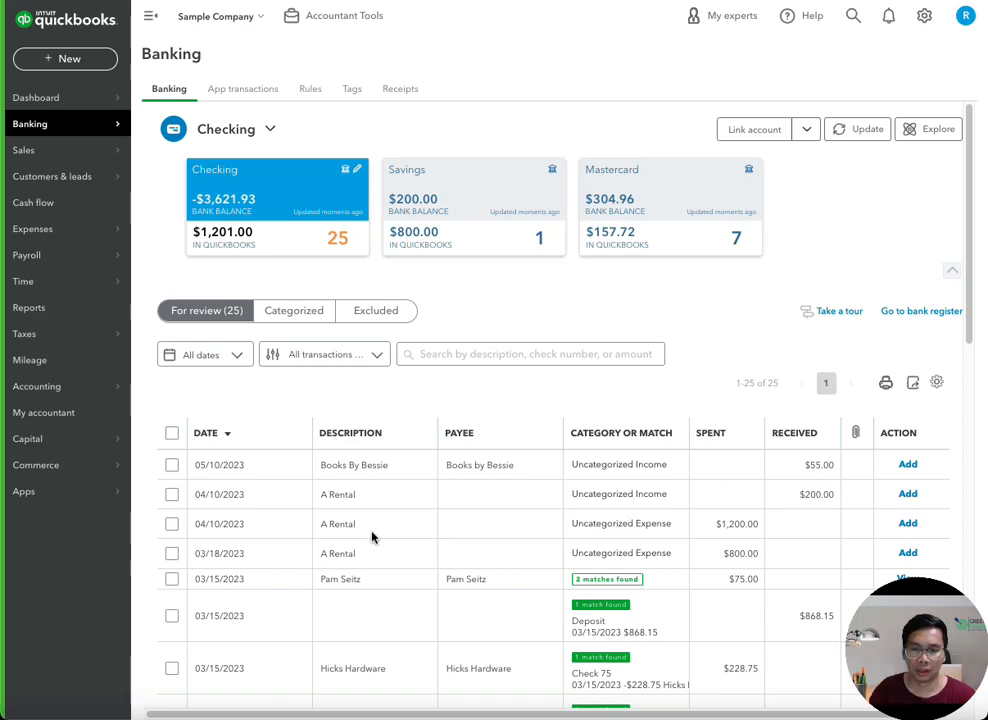
left_click(380, 468)
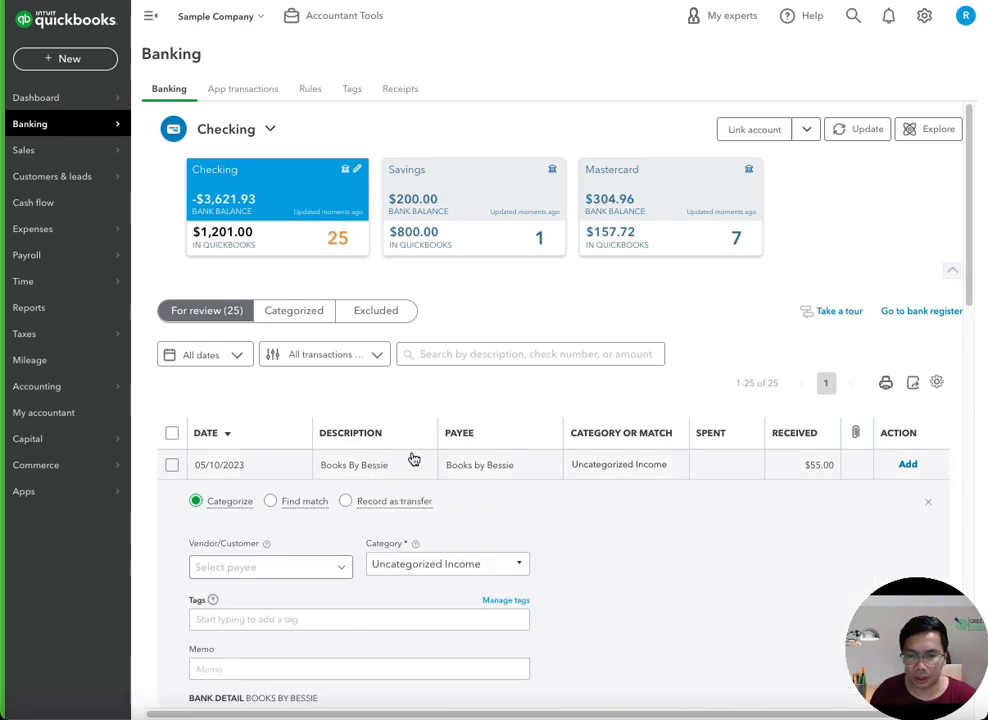
scroll(650, 460, "down", 1)
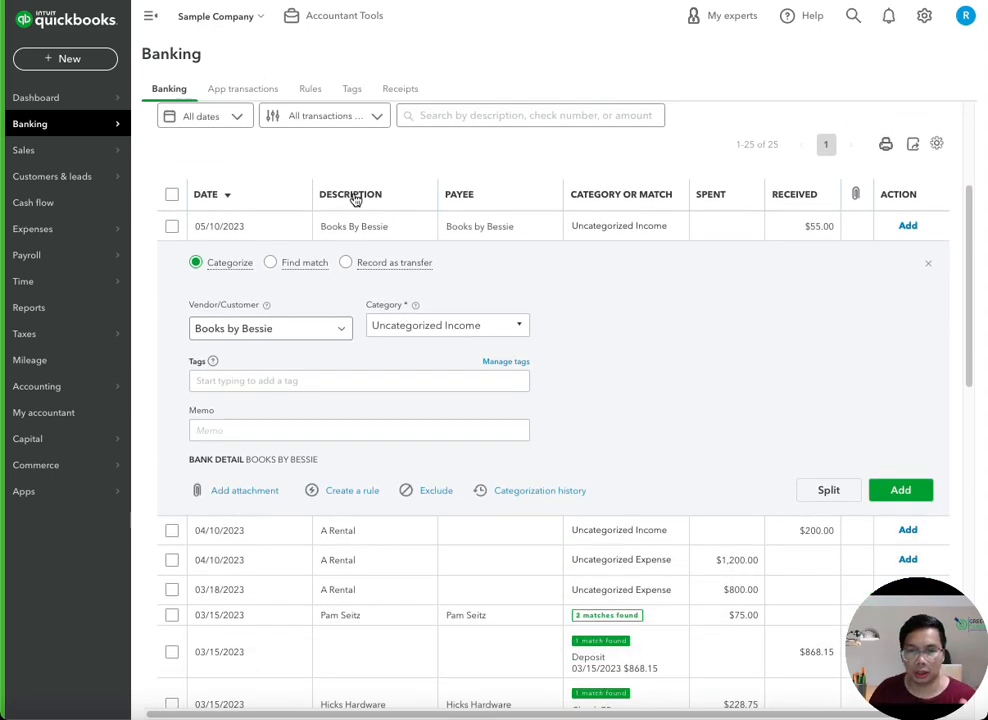
- Sort the transactions by description and expand the 04/10/2023 A Rental expense of $1,200.00
left_click(353, 197)
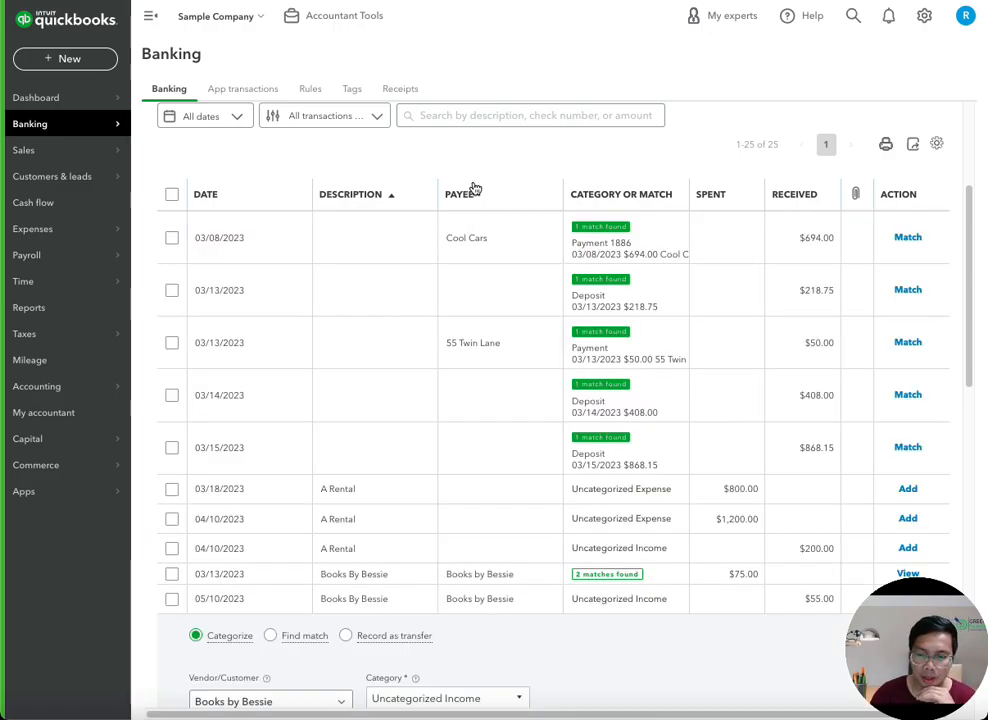
scroll(368, 357, "down", 5)
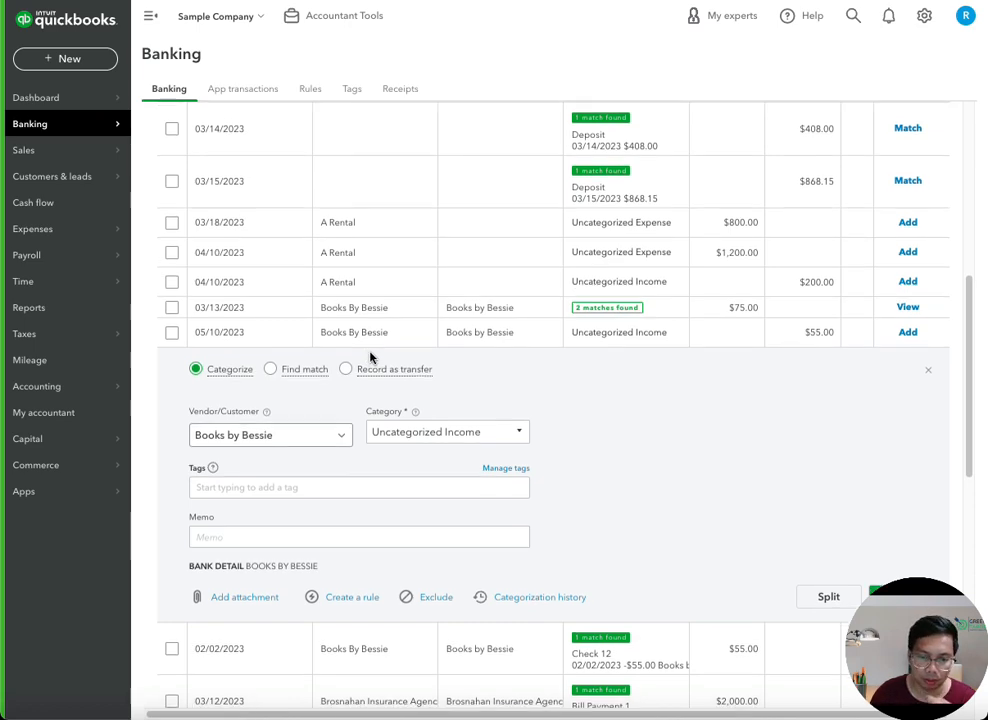
scroll(375, 350, "down", 2)
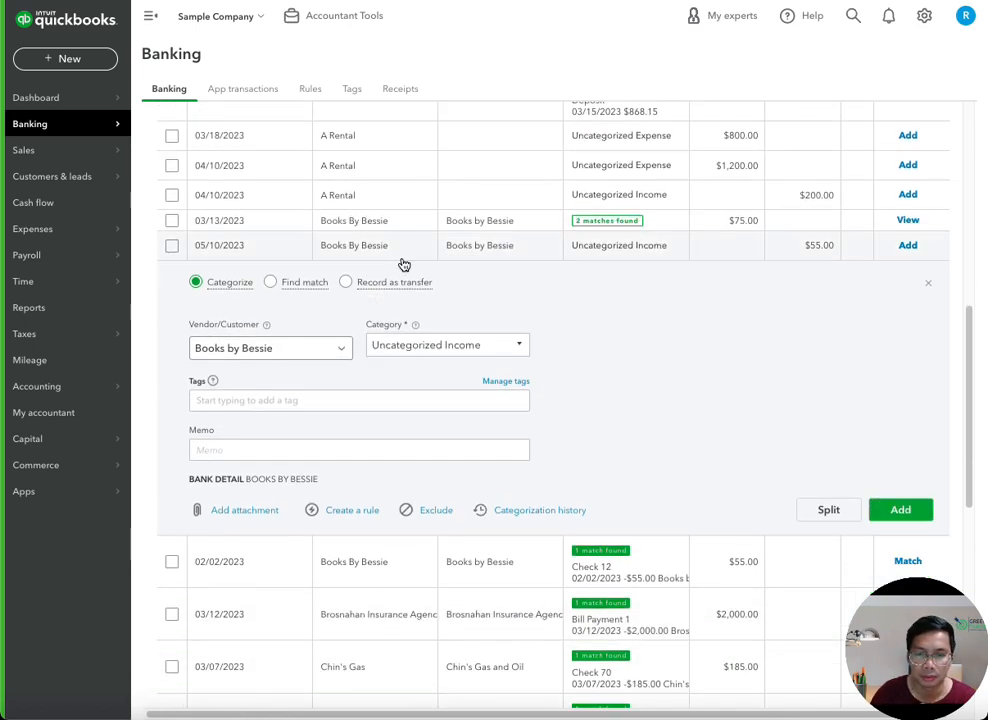
scroll(404, 264, "up", 1)
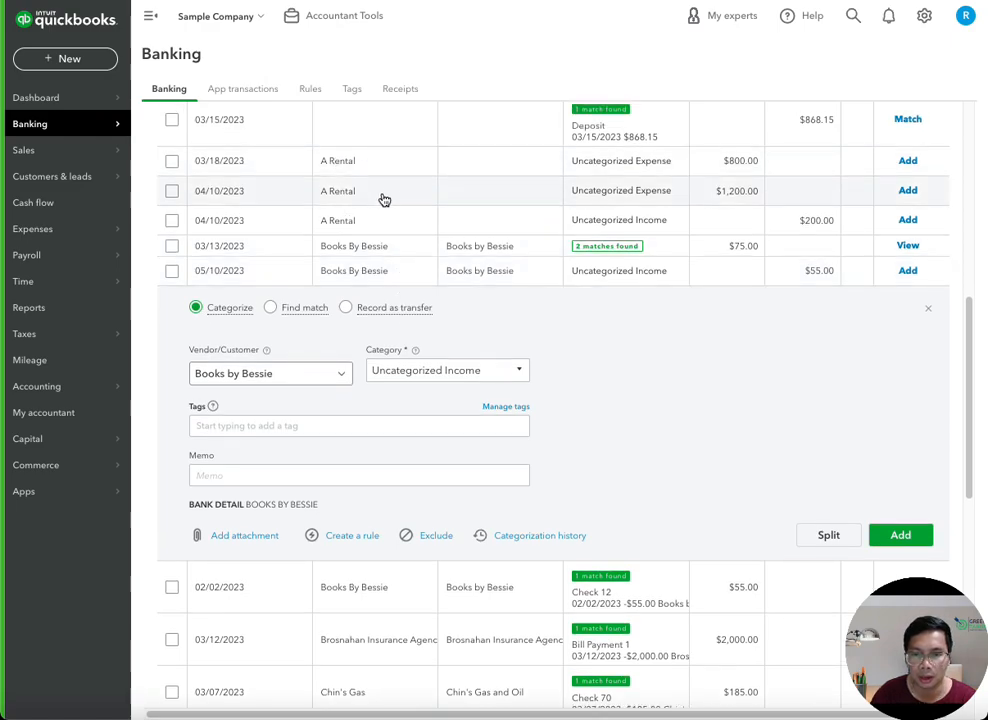
scroll(415, 280, "down", 1)
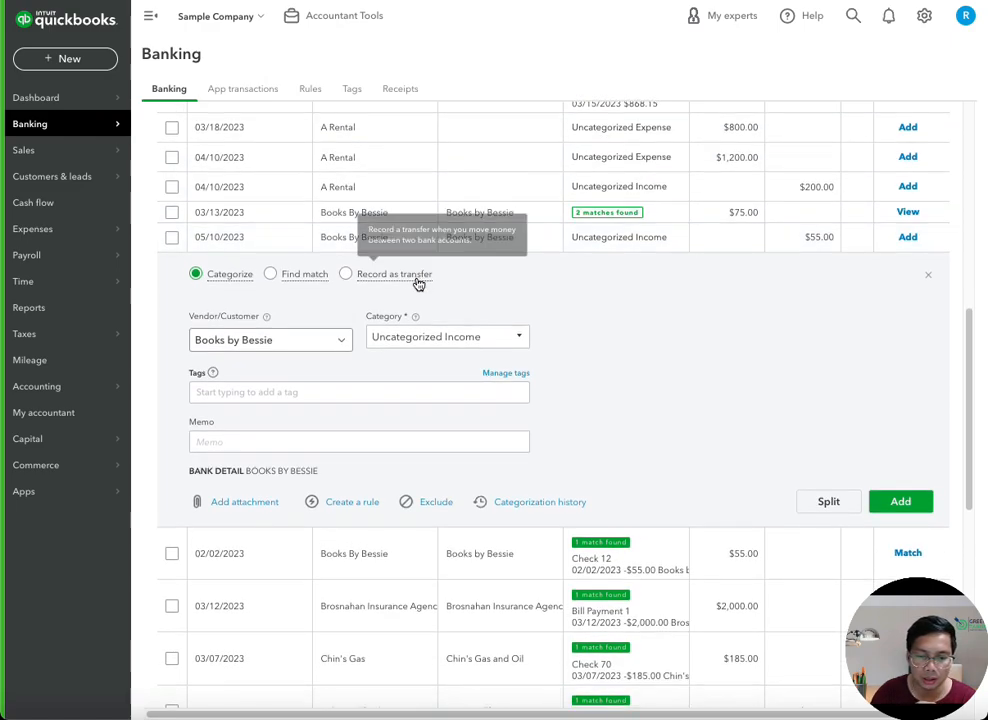
scroll(419, 420, "down", 1)
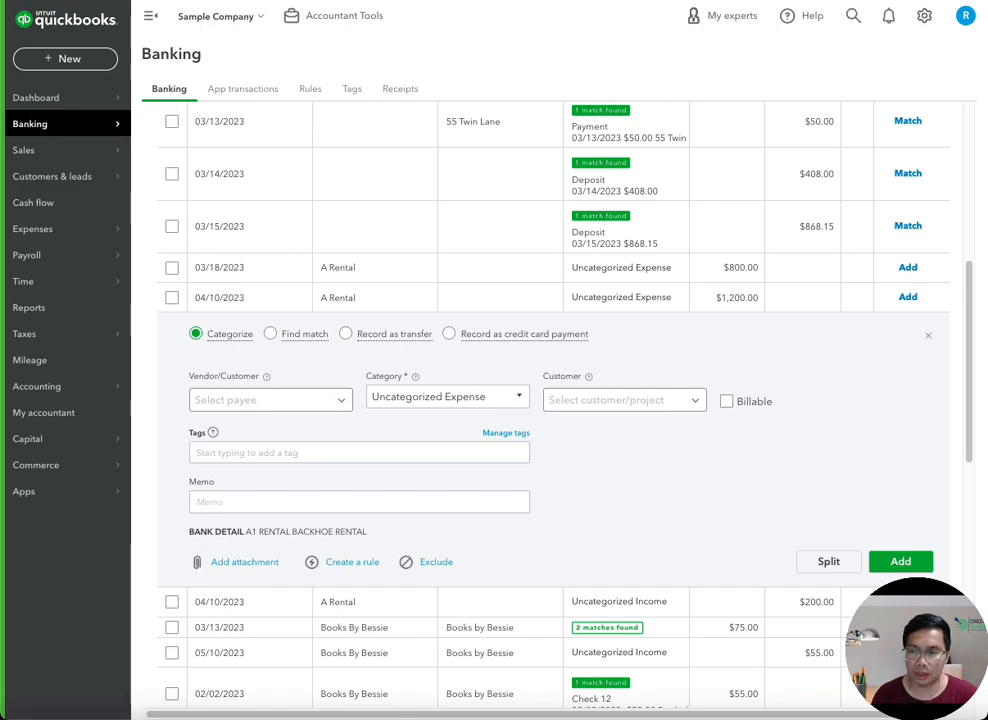
- Turn on Show bank details in the transaction table's display settings
scroll(906, 289, "up", 5)
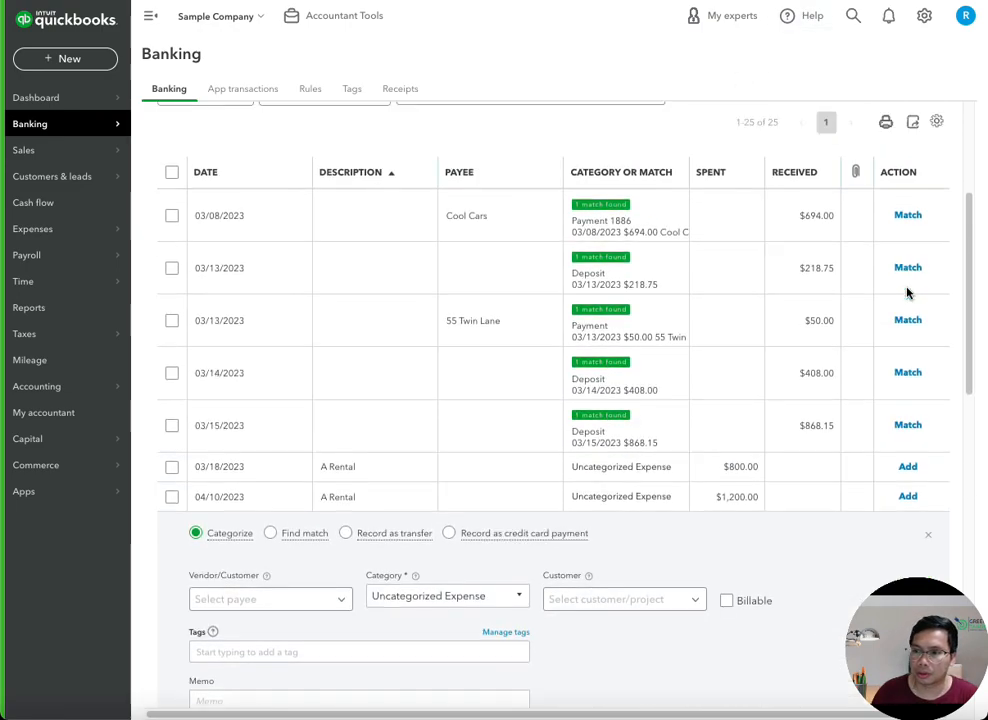
left_click(936, 313)
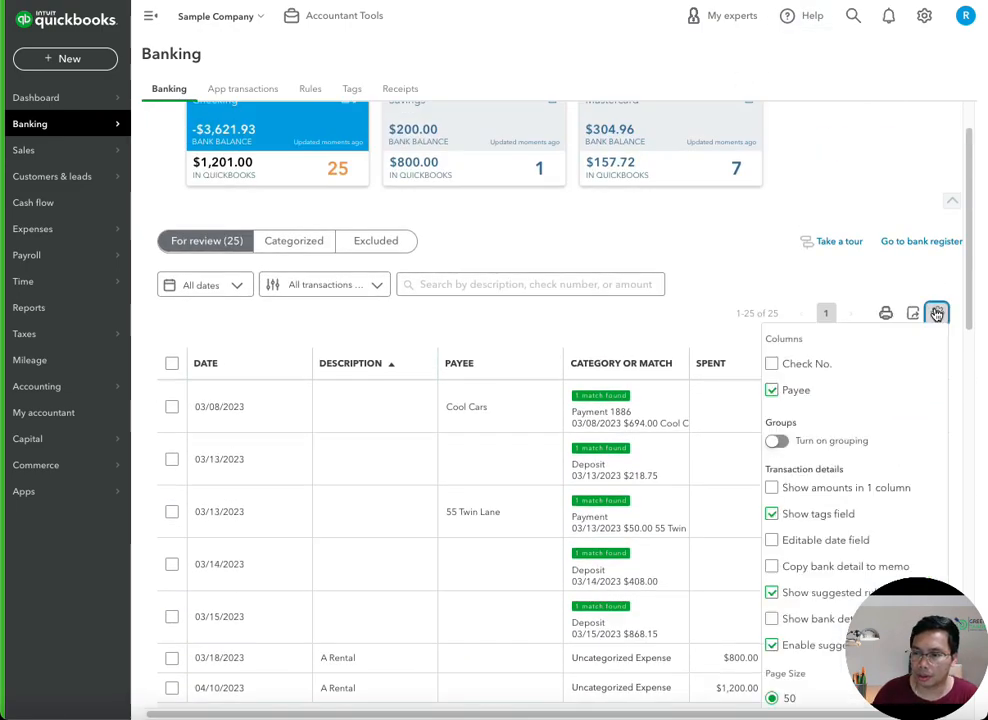
scroll(848, 477, "down", 1)
scroll(848, 477, "down", 1)
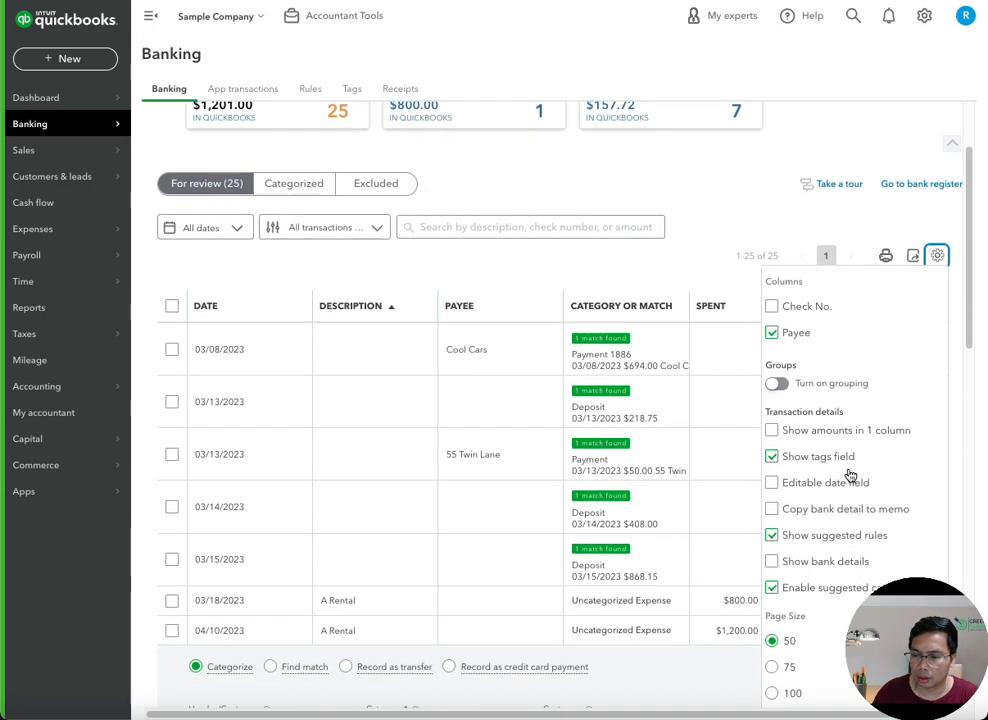
left_click(773, 563)
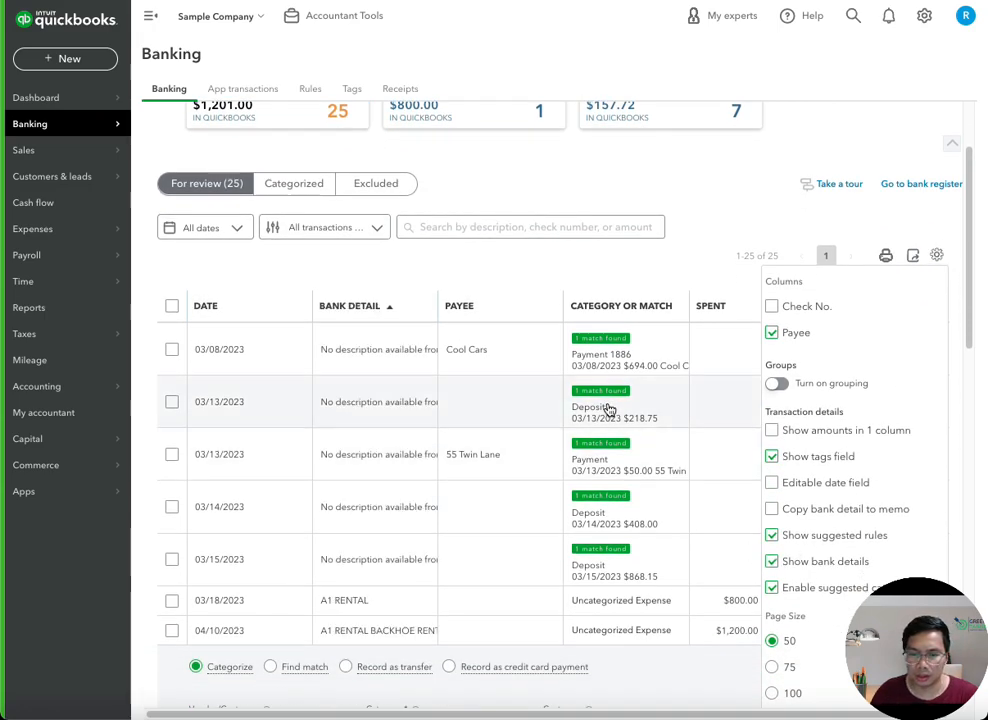
- Close the display settings and expand the 03/12/2023 Brosnahan Insurance Agency transaction to view its matching record
scroll(408, 336, "down", 5)
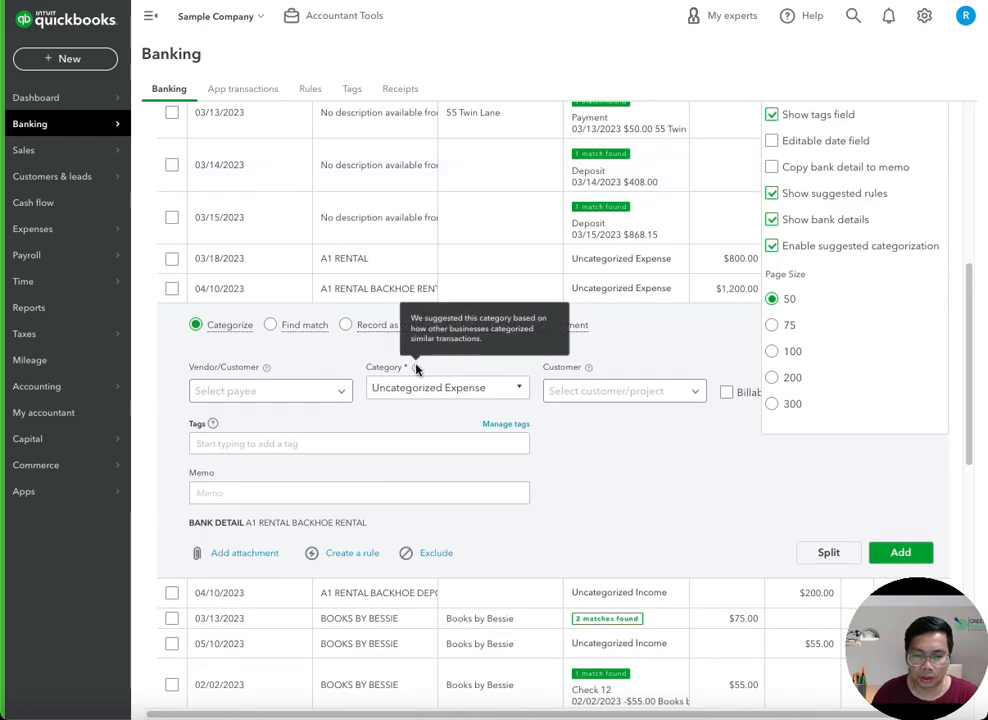
scroll(412, 380, "down", 2)
scroll(366, 516, "down", 2)
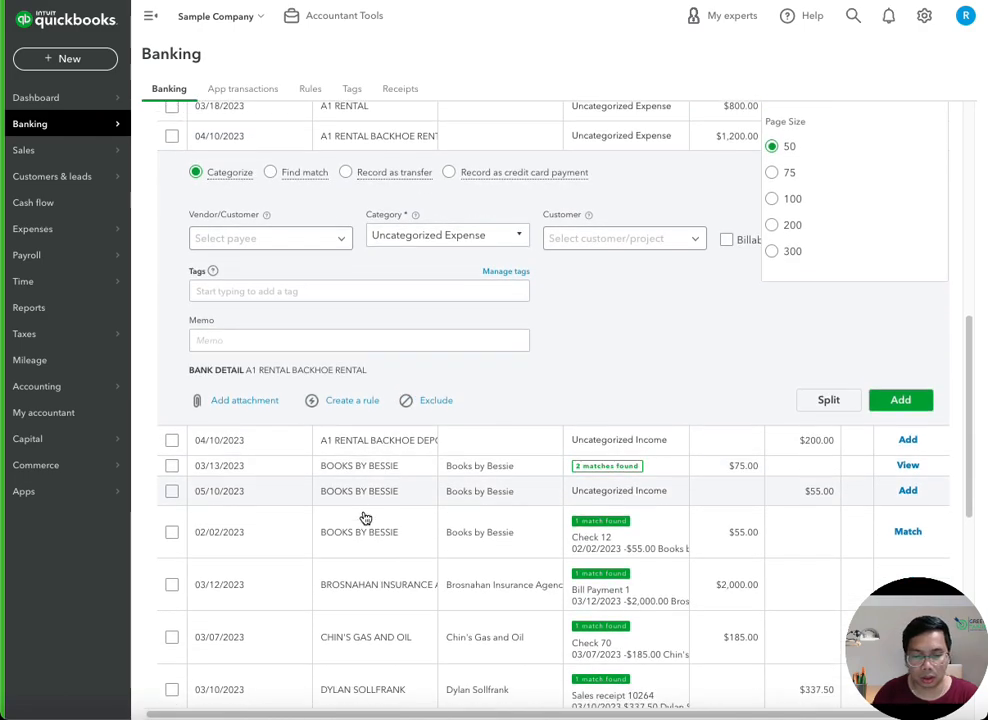
left_click(377, 539)
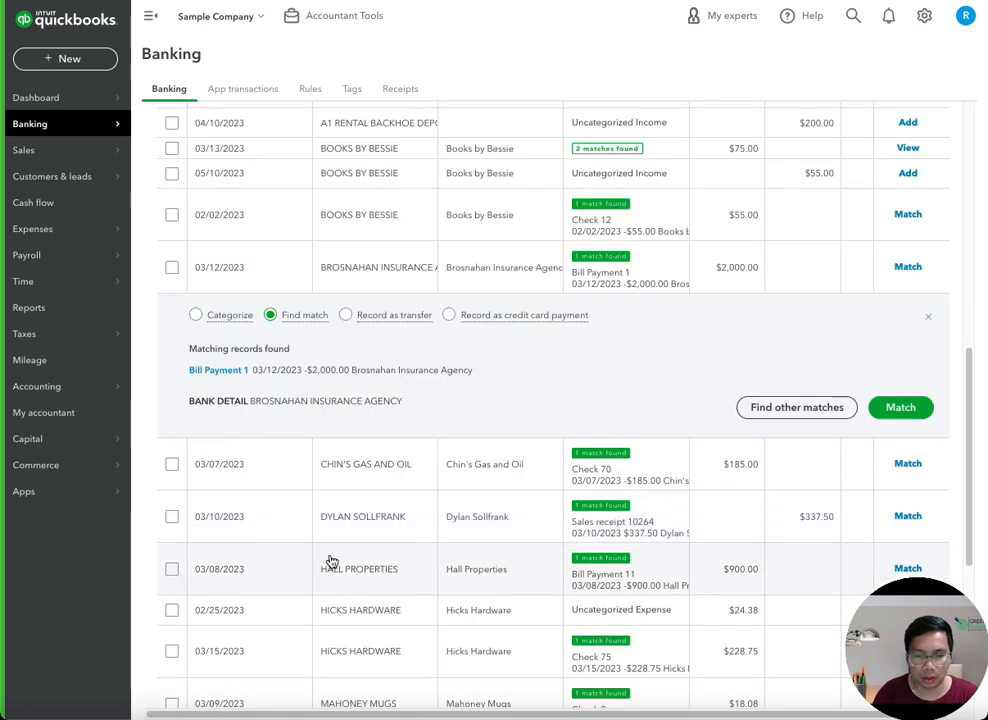
- Widen the bank detail column and expand the 03/09/2023 Mahoney Mugs transaction to view its matching record
scroll(425, 406, "down", 3)
scroll(480, 372, "up", 5)
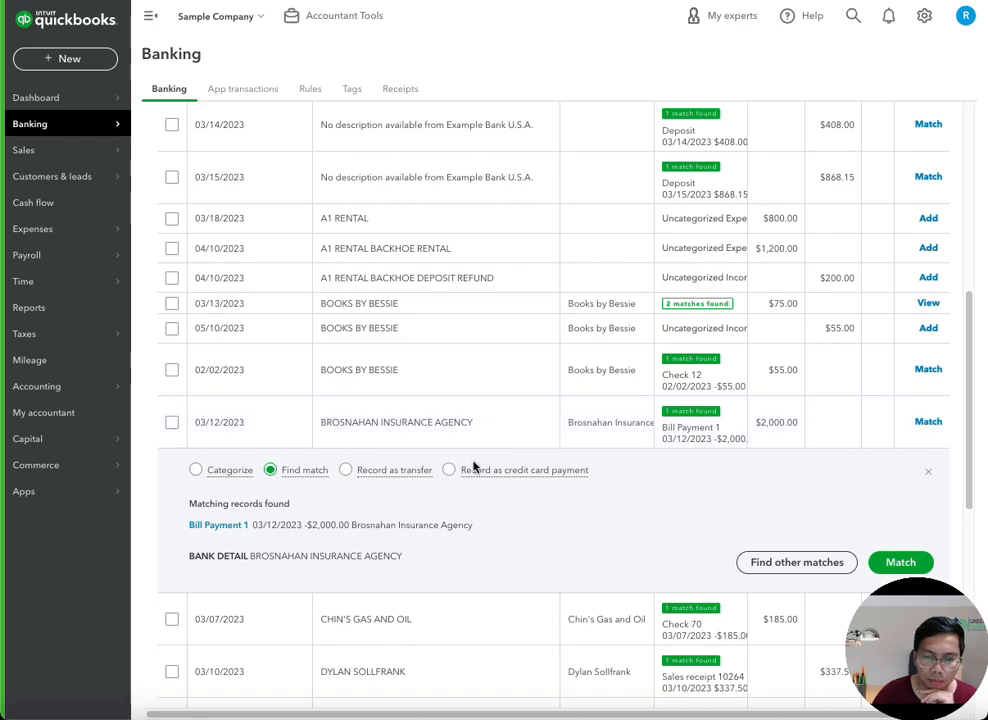
scroll(470, 461, "down", 7)
left_click(443, 430)
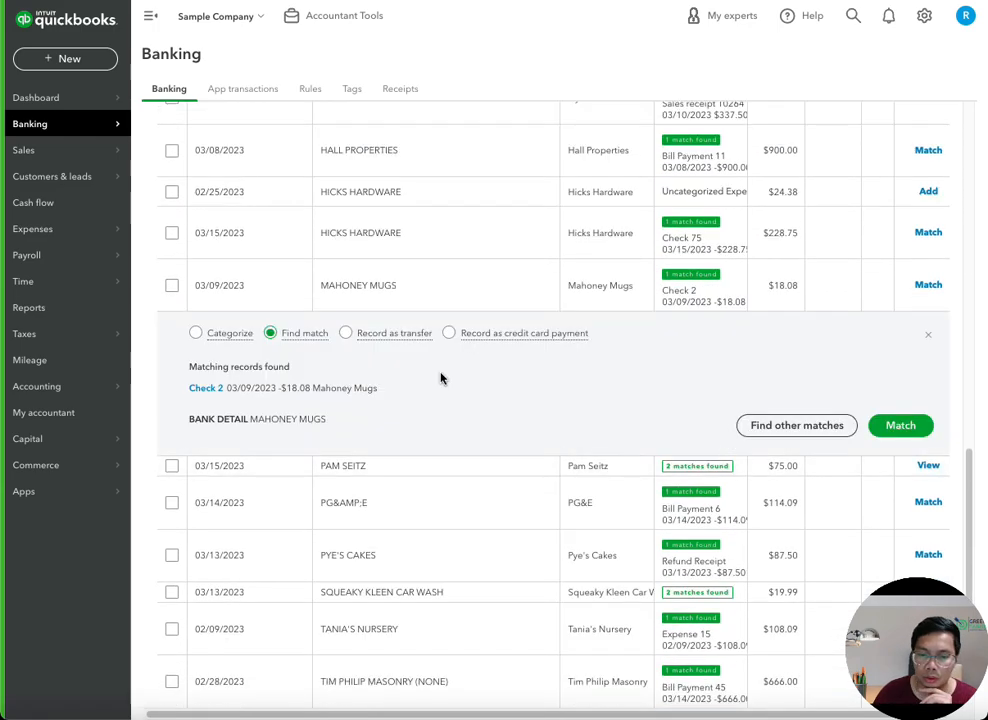
- Expand the 03/15/2023 transaction of $75.00 to view its possible matching records
left_click(432, 470)
scroll(677, 388, "up", 8)
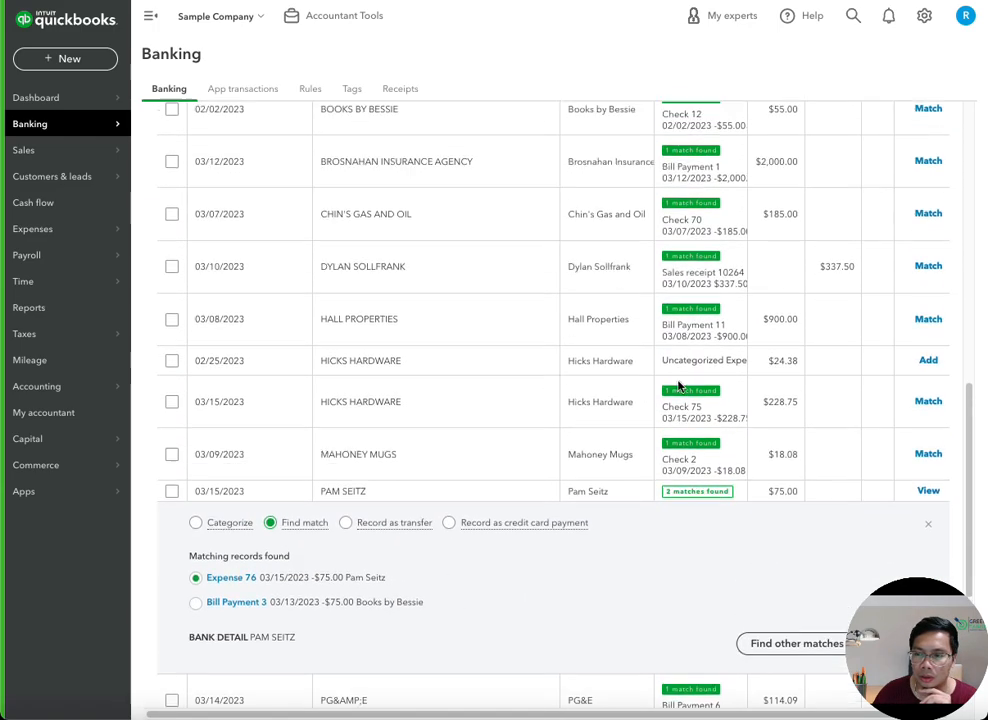
- Turn off Show bank details in the transaction table's display settings
scroll(823, 300, "up", 7)
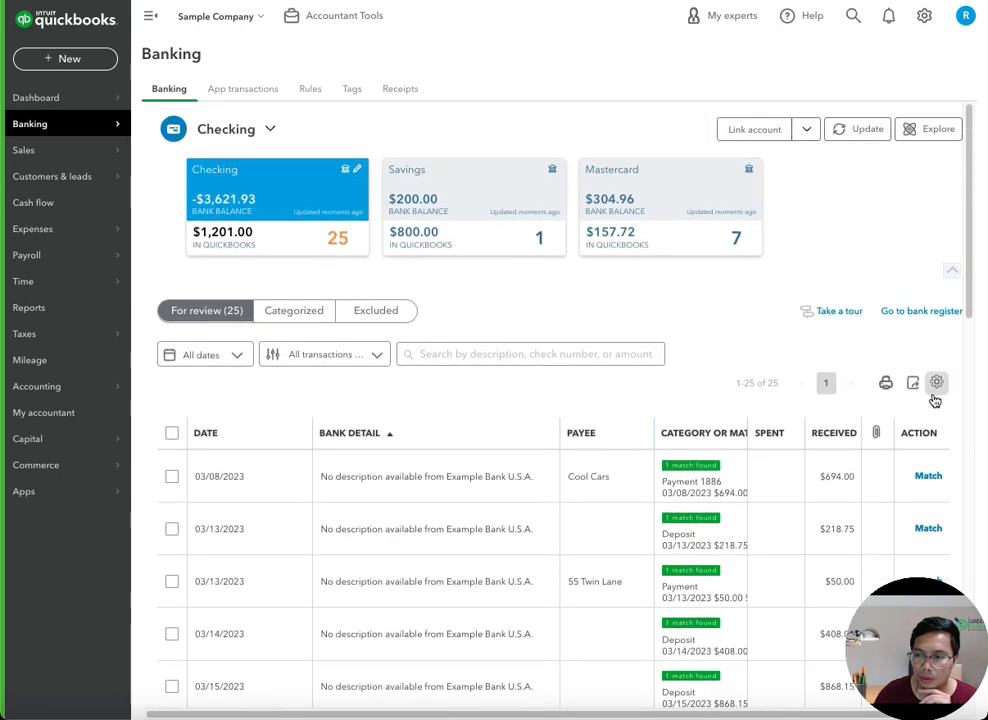
left_click(937, 384)
scroll(820, 525, "down", 3)
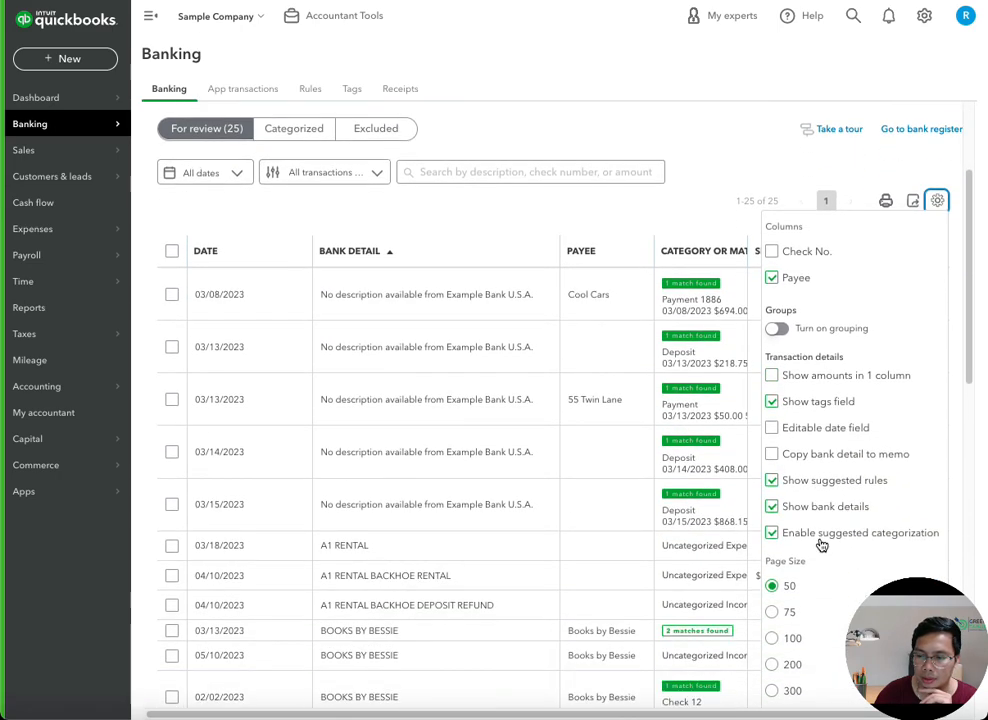
left_click(774, 508)
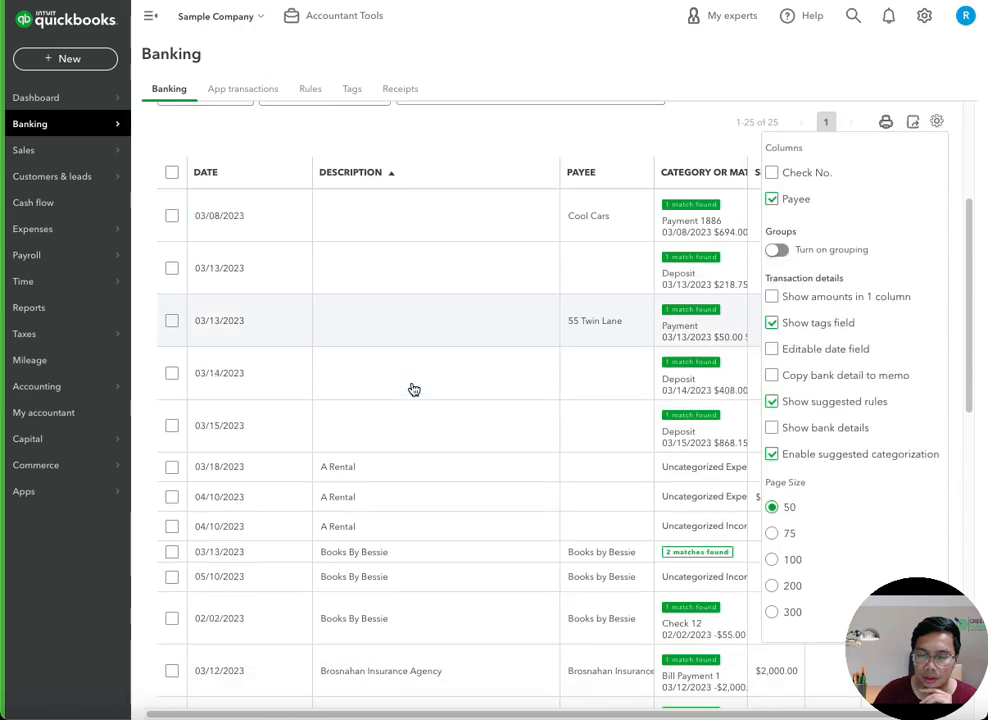
- Expand the 04/10/2023 A Rental transaction of $200.00 and highlight its full bank detail text
scroll(418, 386, "down", 4)
left_click(435, 266)
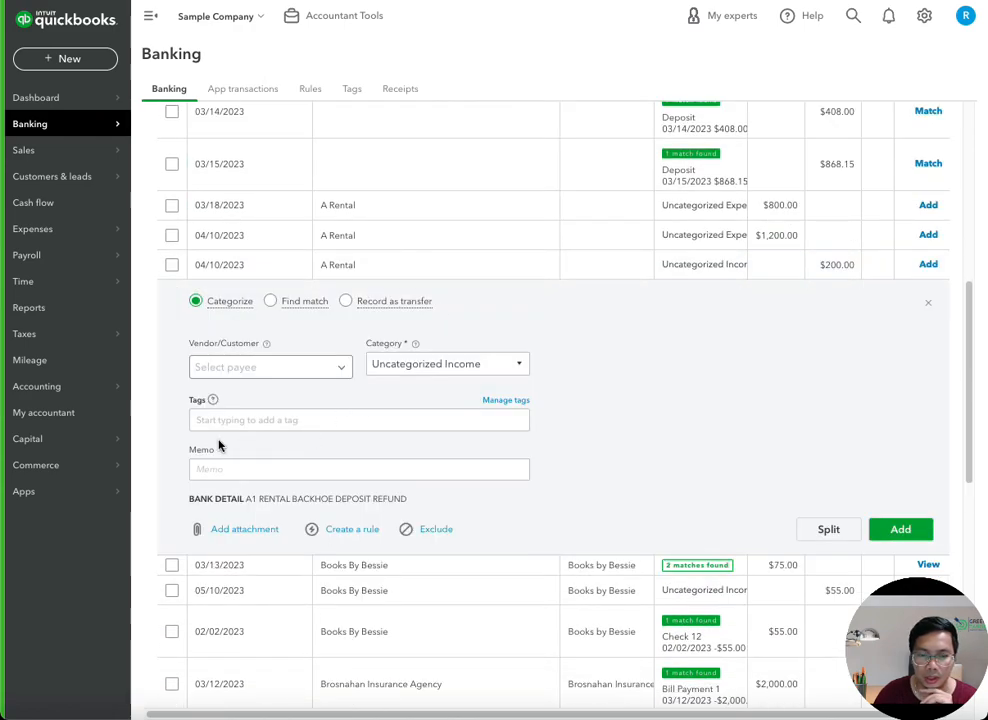
left_click_drag(245, 500, 408, 500)
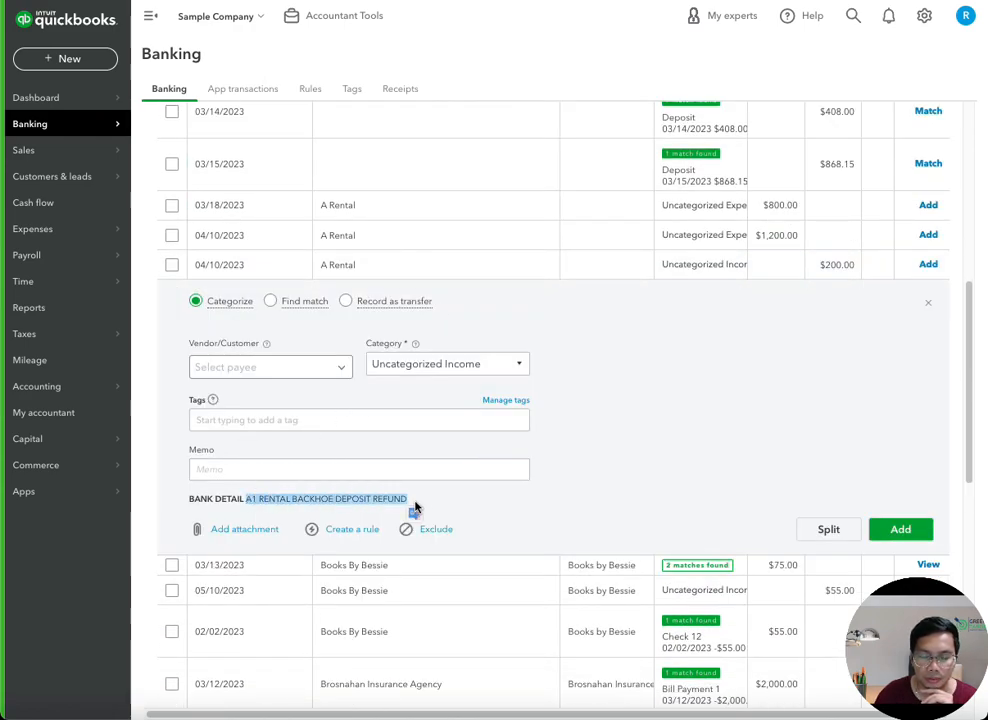
- Add A1 Rental as a new customer and assign it as the payee of the $200.00 deposit refund
left_click(250, 273)
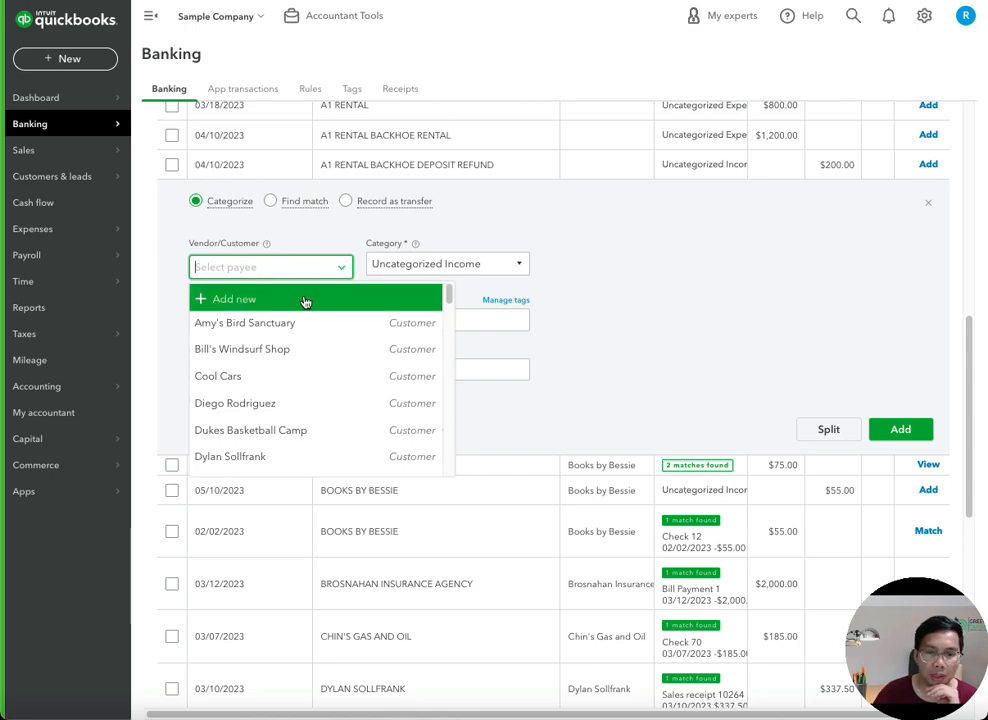
left_click(677, 318)
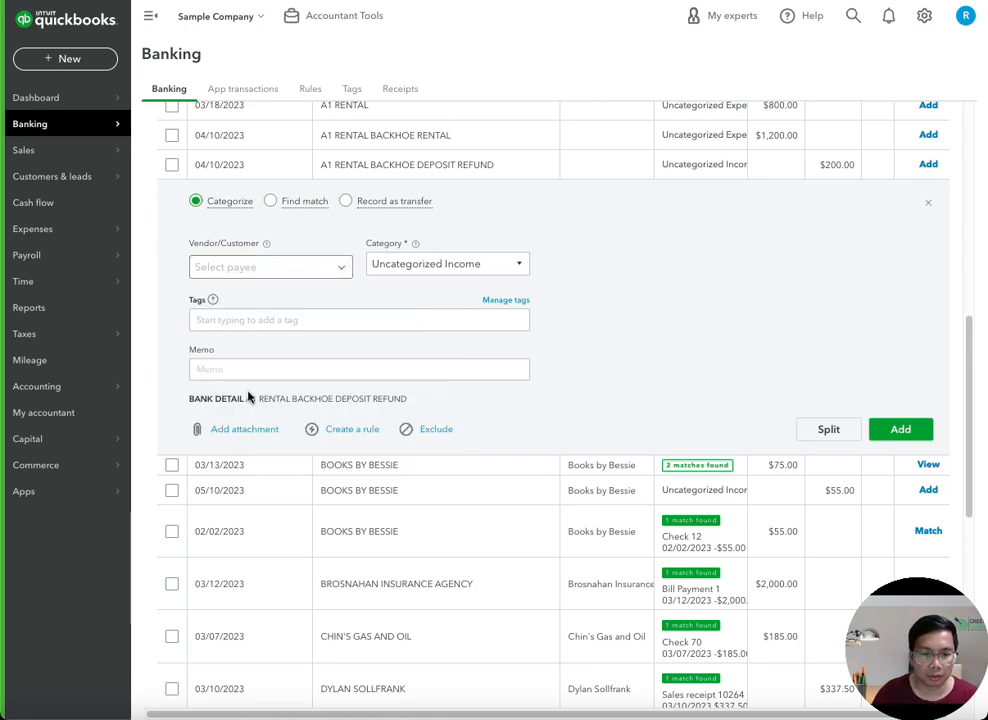
left_click_drag(246, 400, 290, 400)
left_click(241, 268)
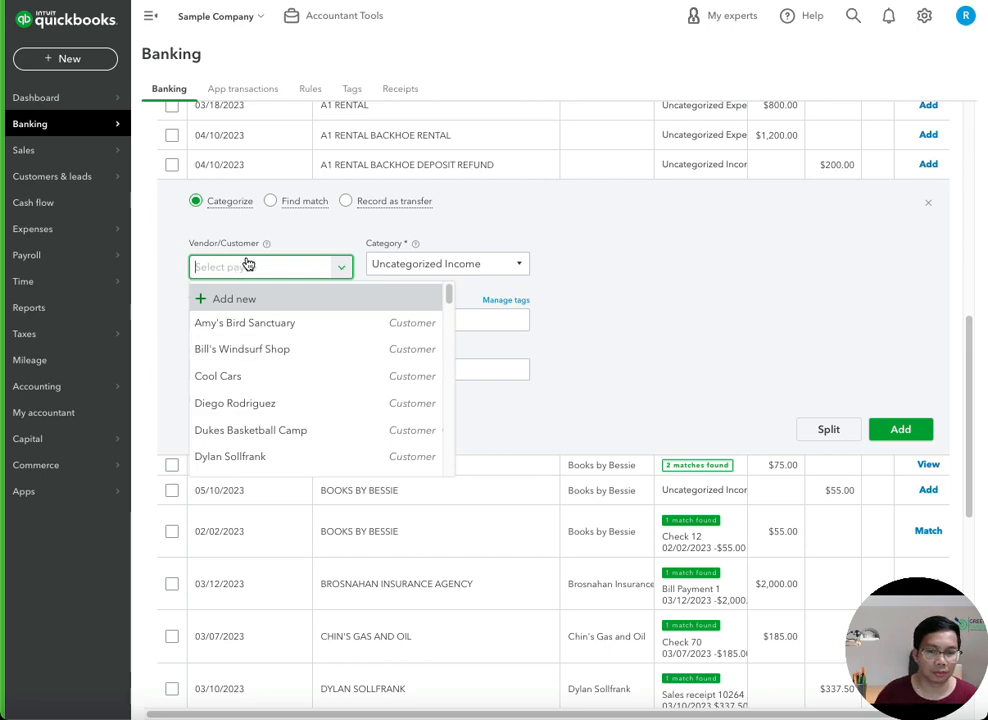
left_click(280, 272)
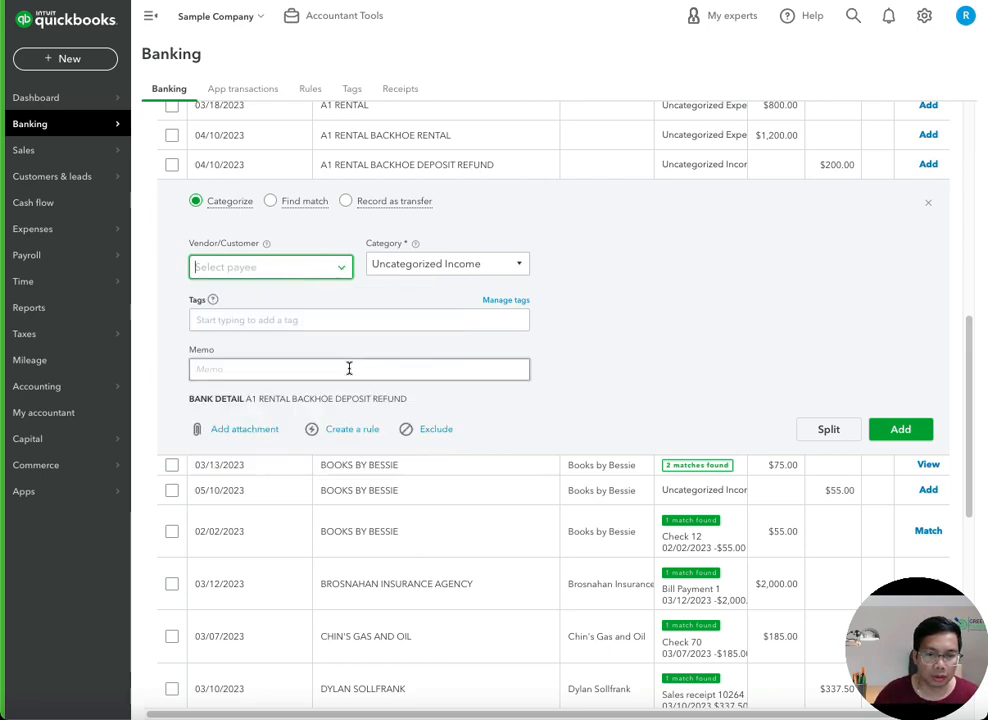
left_click(232, 272)
type("A1 Rental")
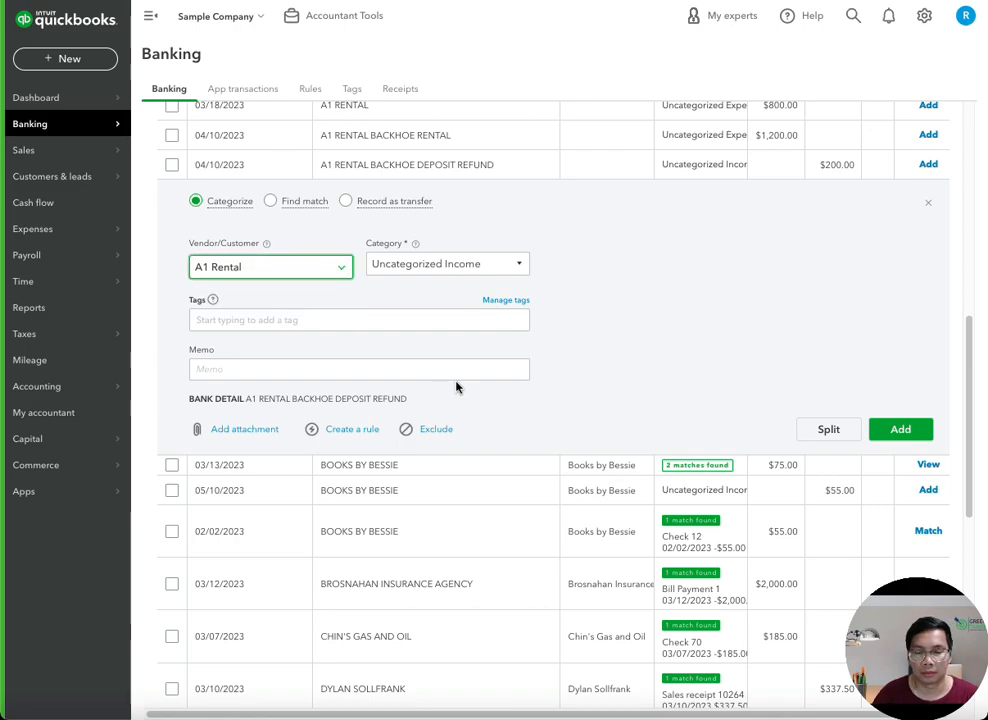
scroll(810, 386, "down", 10)
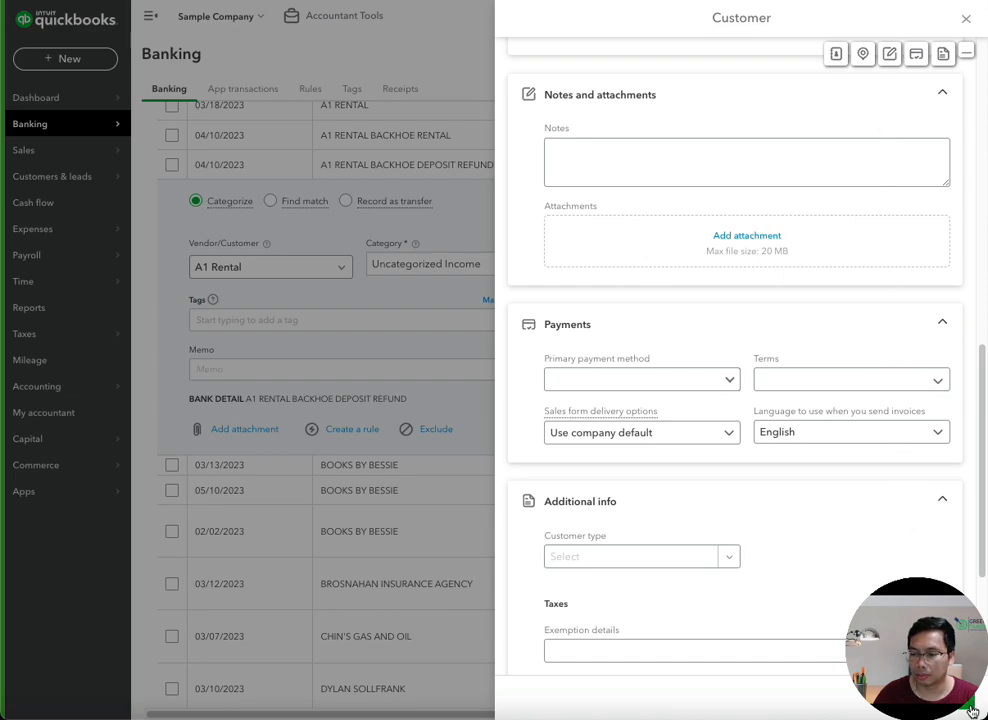
key("Escape")
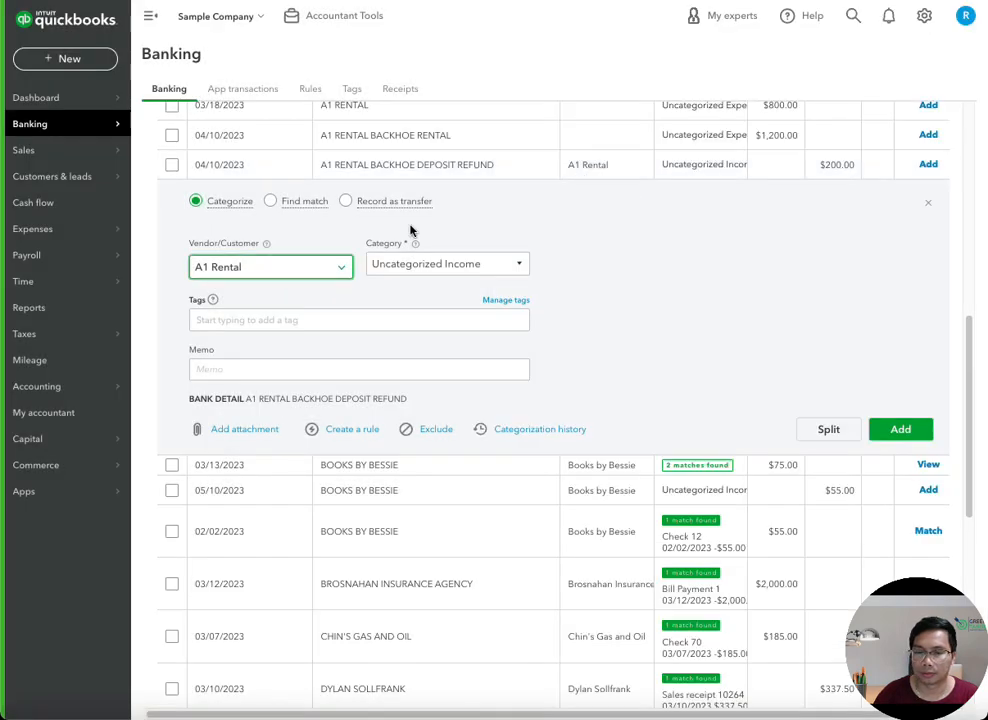
- Search Google for "A1 RENTAL" from the deposit refund's bank detail to help choose a category
key("Tab")
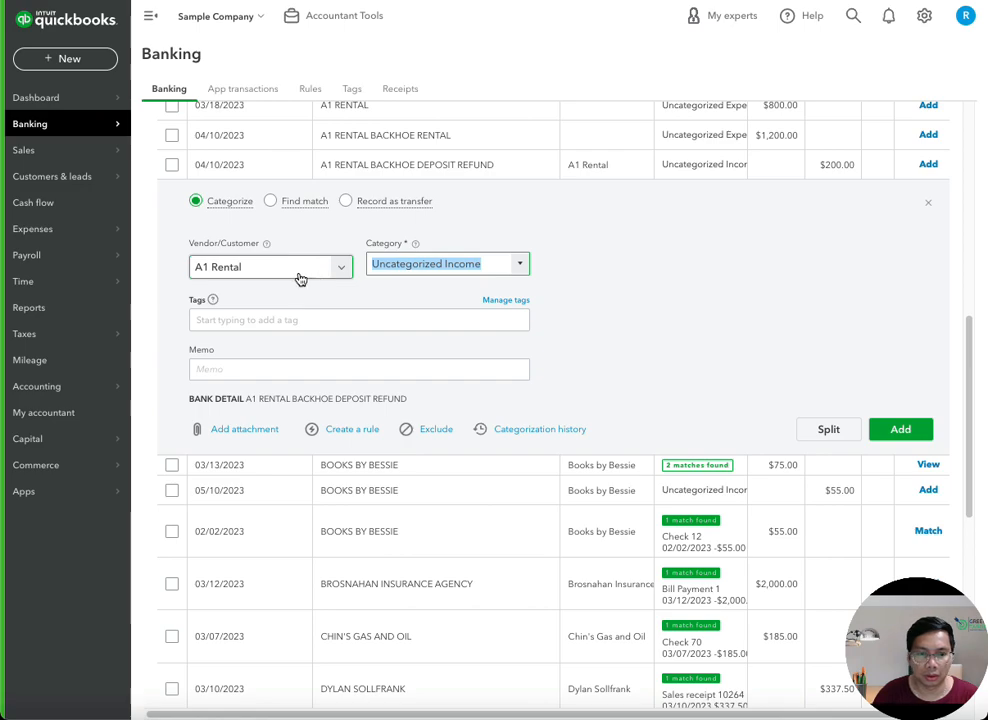
left_click(497, 264)
left_click_drag(493, 264, 353, 265)
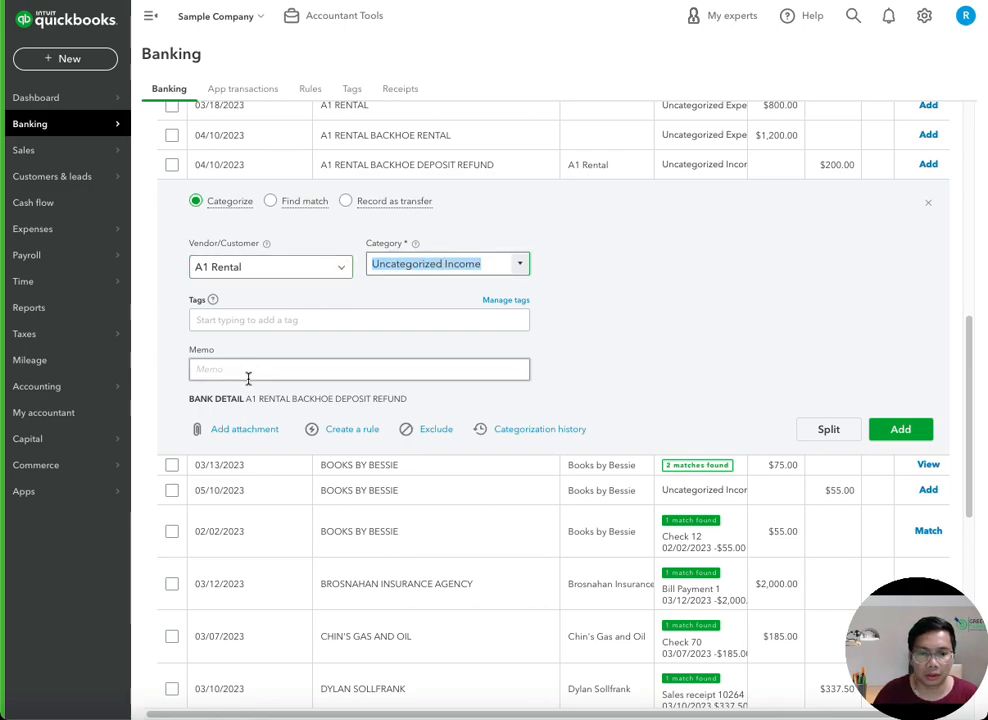
left_click_drag(247, 397, 290, 398)
right_click(290, 397)
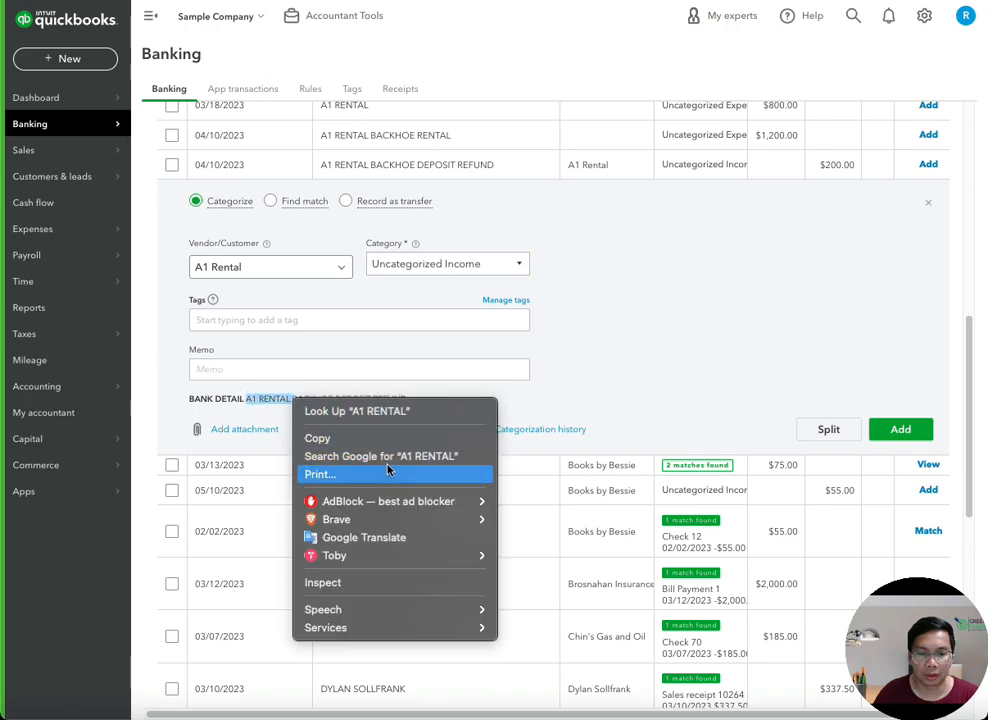
left_click(389, 456)
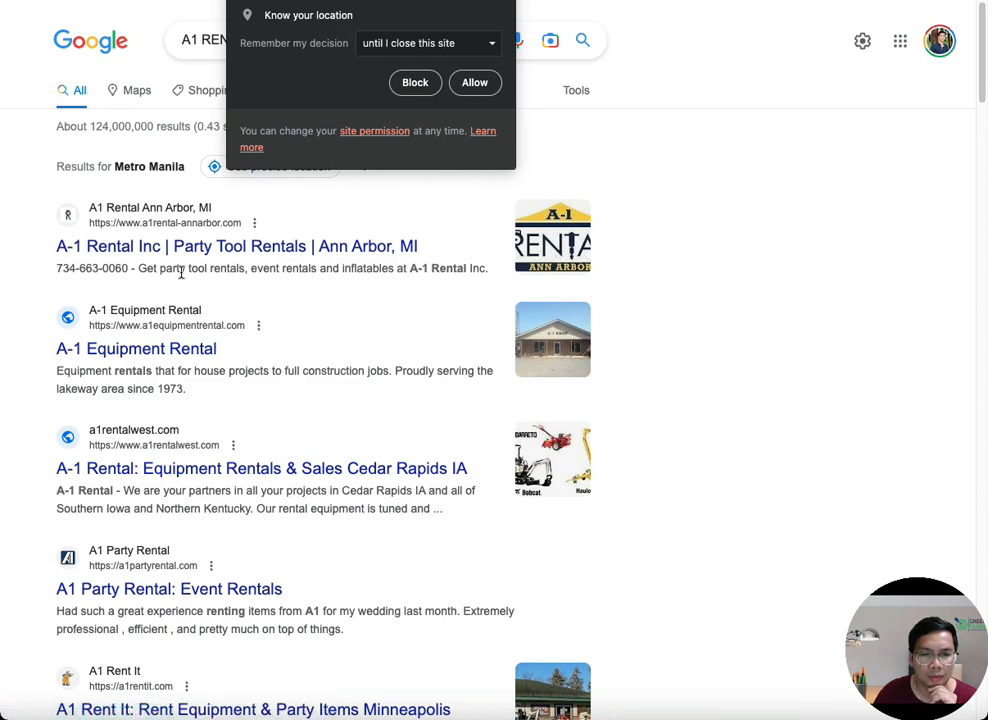
- Examine the business descriptions in the first two search results and return to QuickBooks
left_click_drag(186, 268, 429, 270)
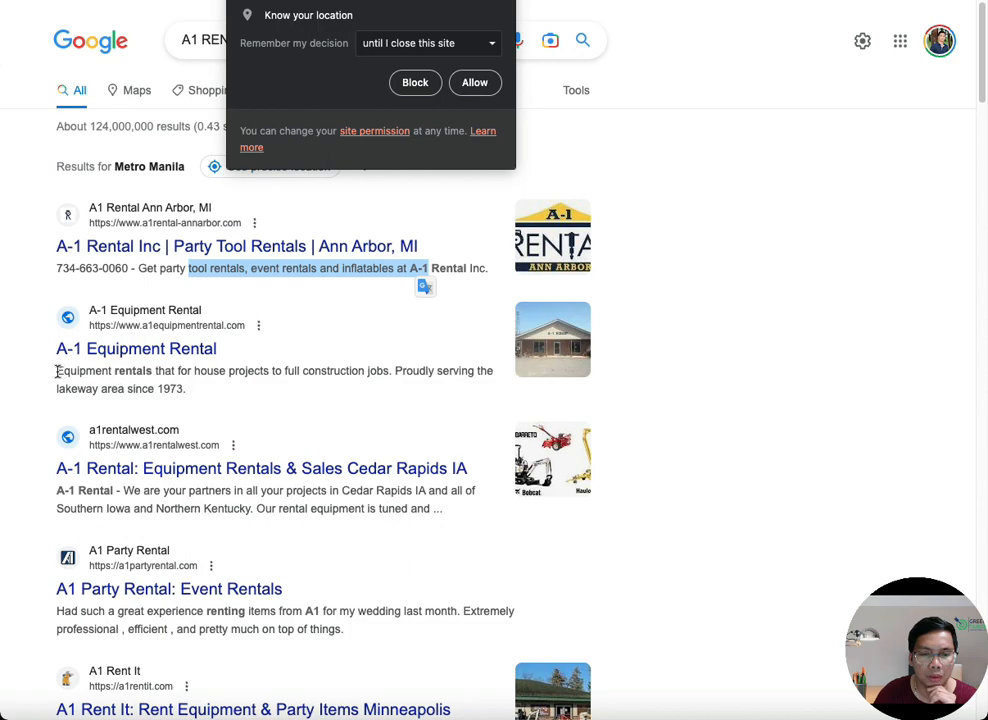
left_click_drag(56, 371, 152, 371)
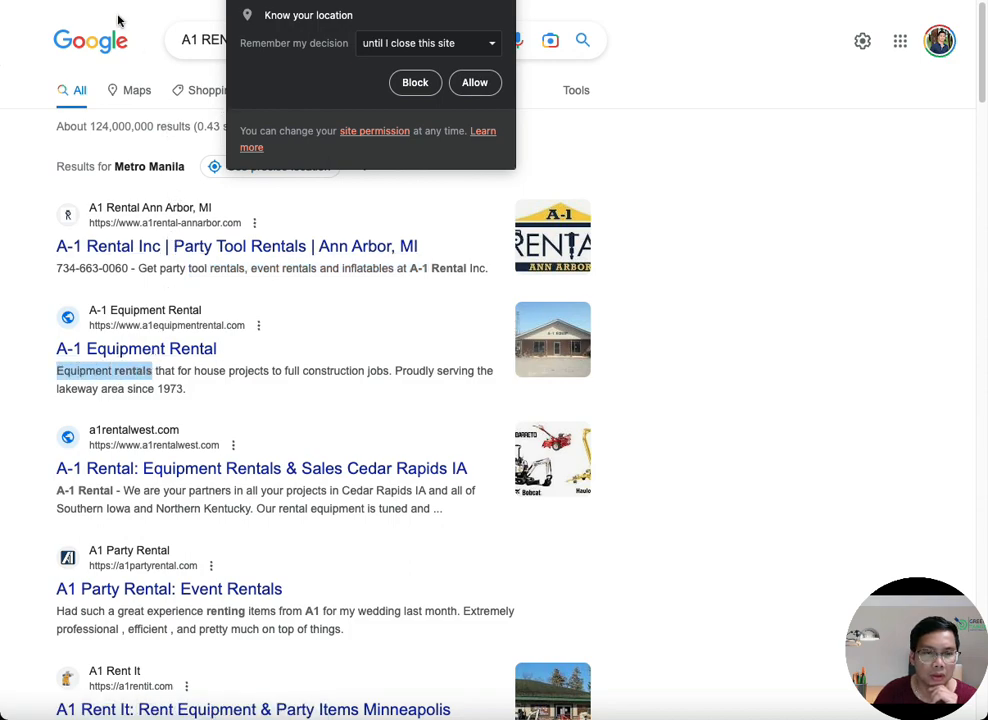
key("ctrl+Tab")
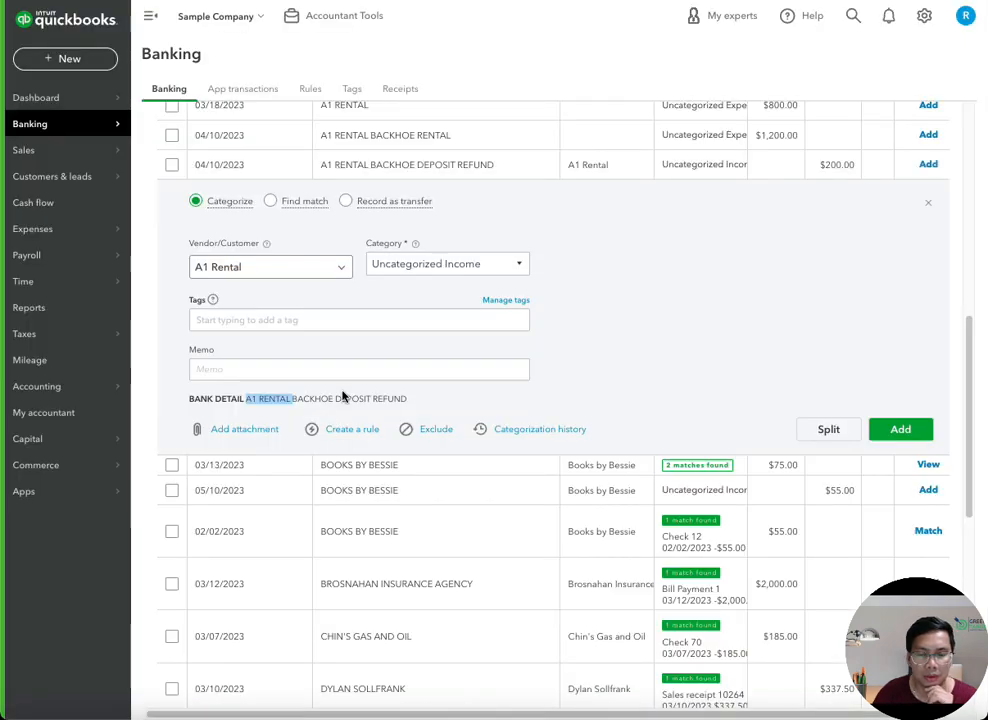
- Set the deposit refund's category to the Equipment Rental expense account
left_click(436, 267)
type("Equipment Rental")
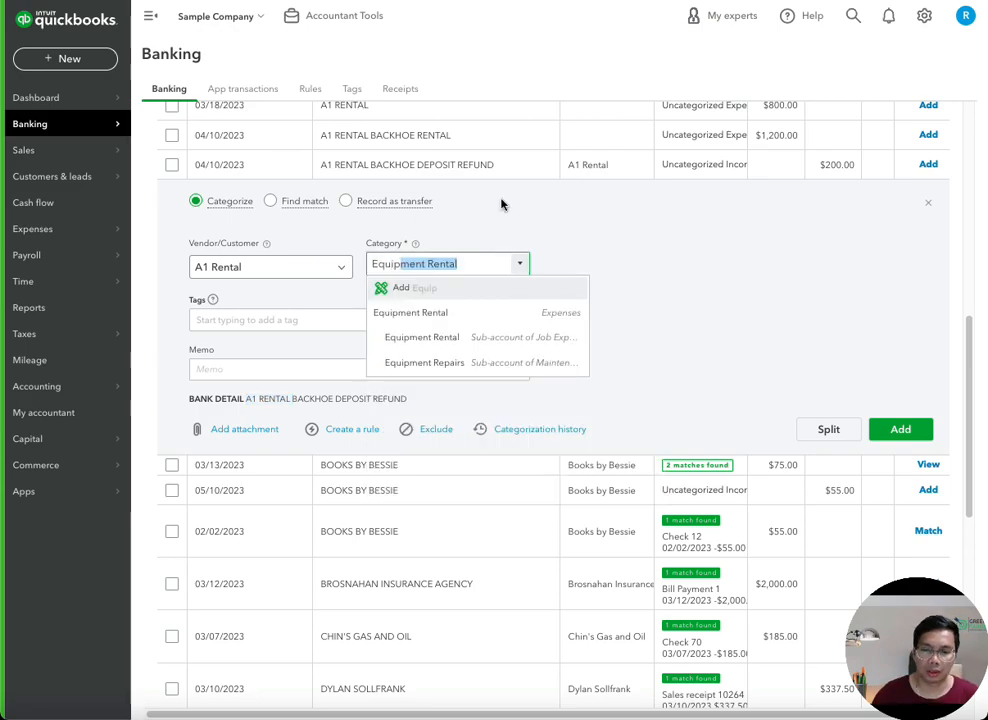
left_click(481, 311)
- View the guidance on tagging transactions in the deposit refund's tags field
left_click(283, 319)
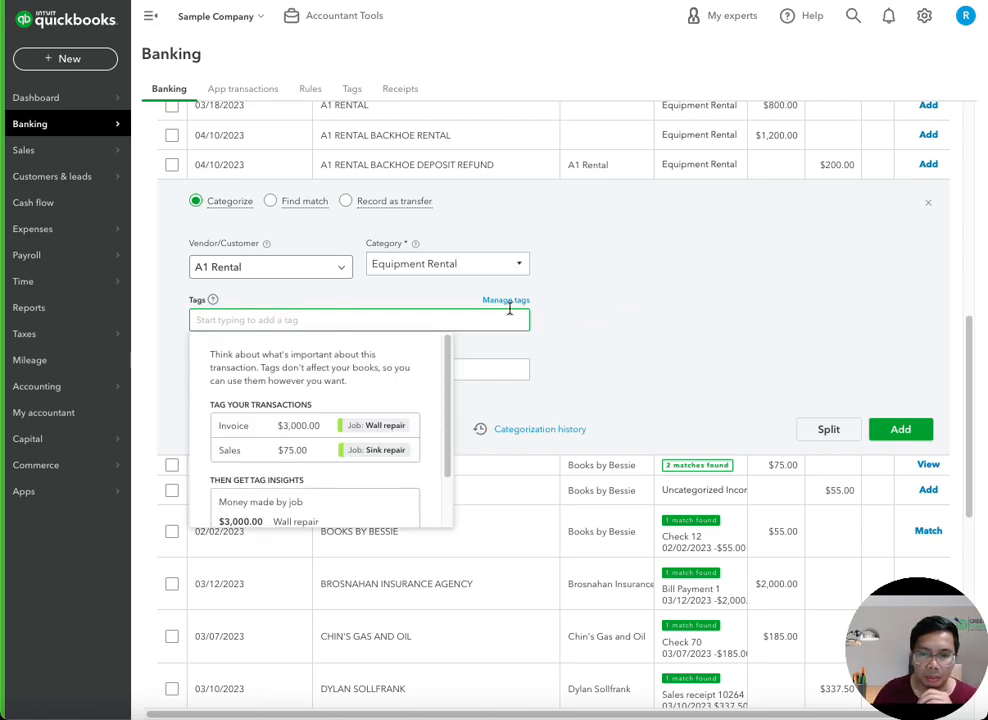
left_click(589, 304)
left_click(219, 311)
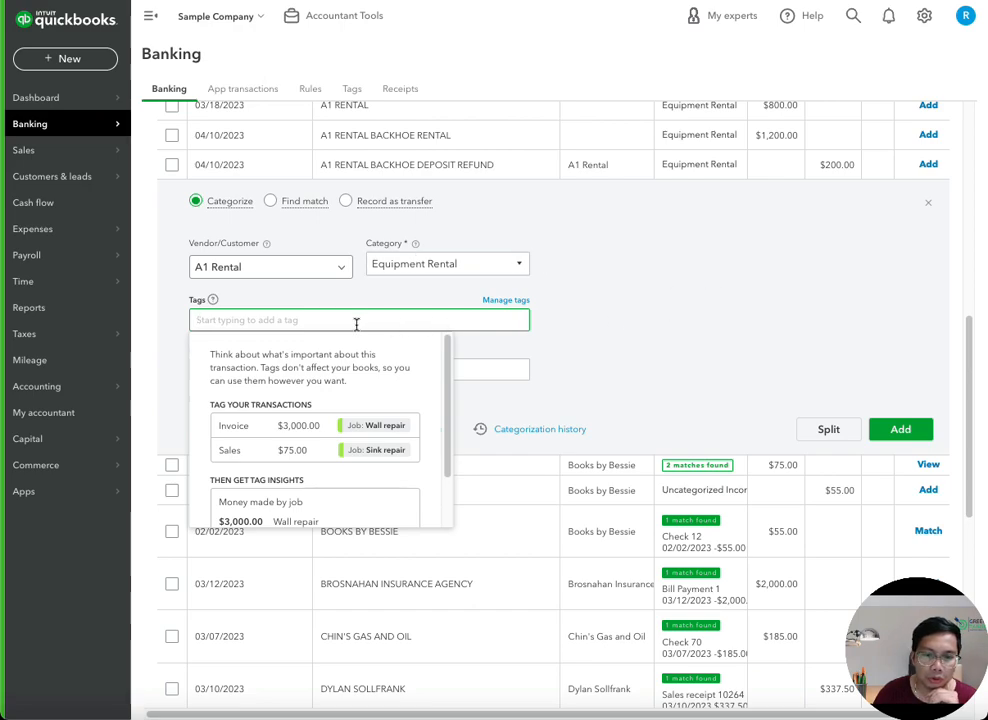
left_click(620, 272)
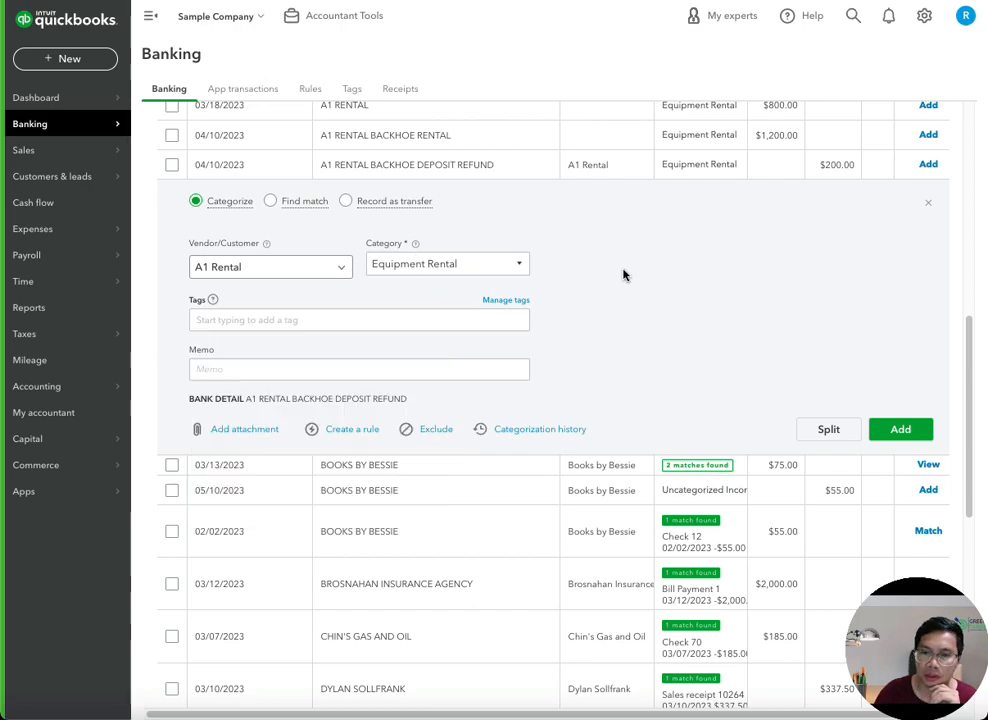
- Create a new tag named Travel on the deposit refund without putting it in a group
left_click(345, 311)
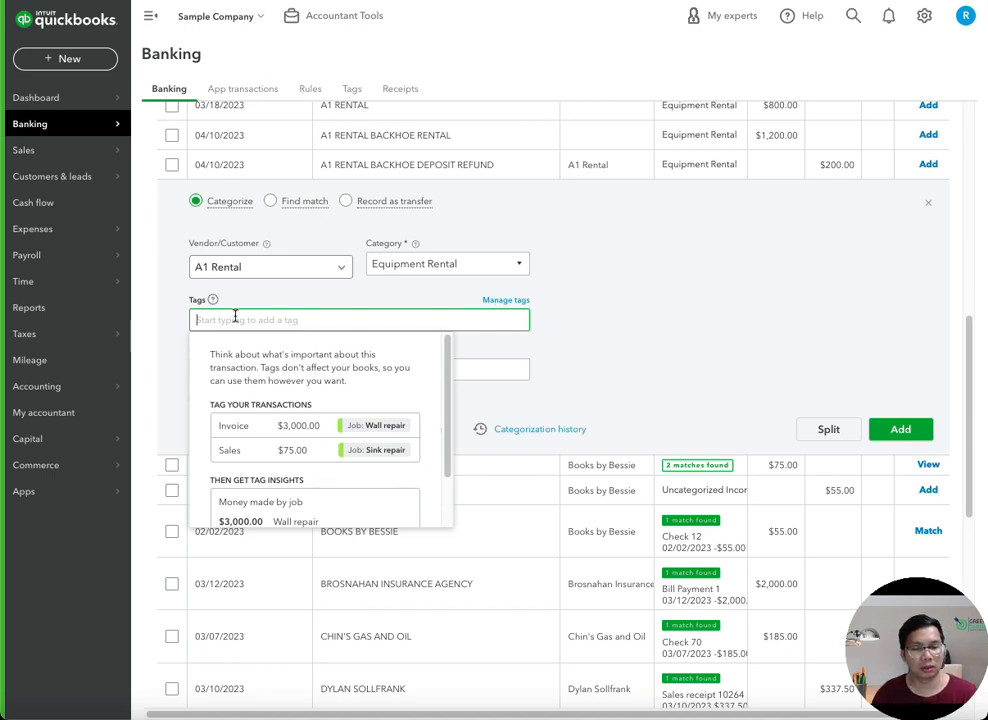
type("T")
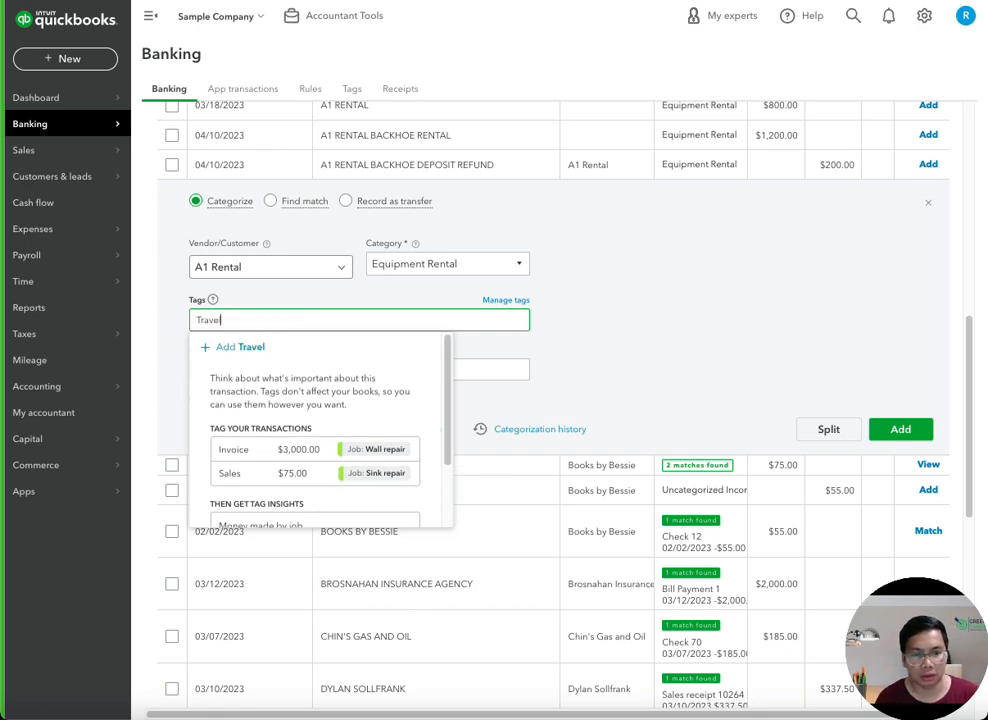
type("ravel")
key("Return")
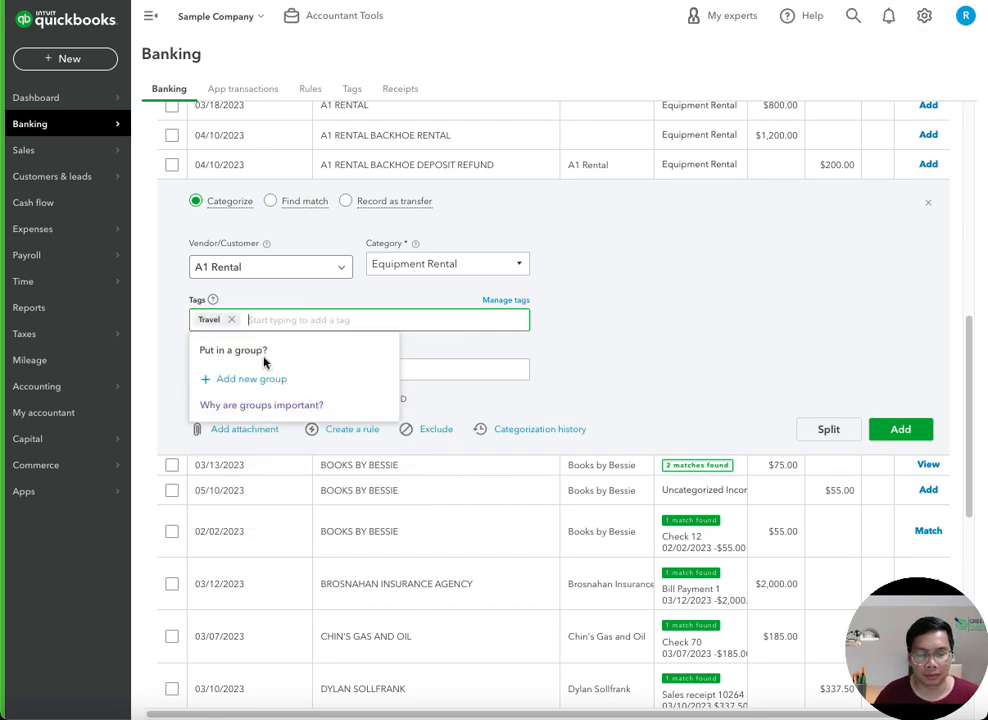
left_click(470, 273)
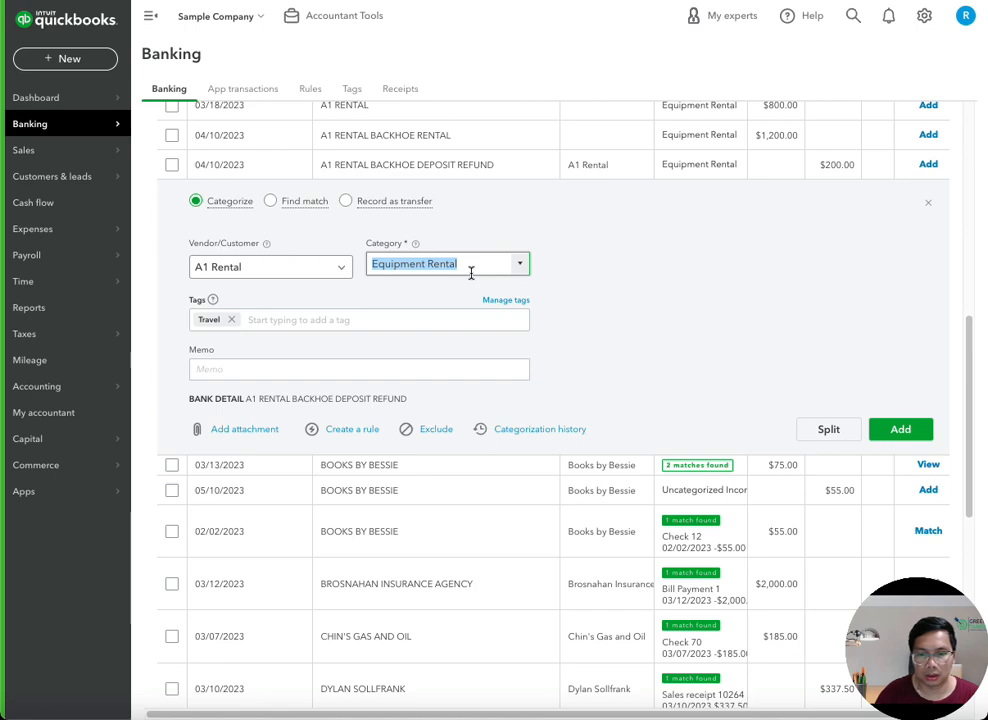
- Remove the Travel tag, leave the memo empty, and add the $200.00 A1 Rental transaction to the books
left_click(231, 321)
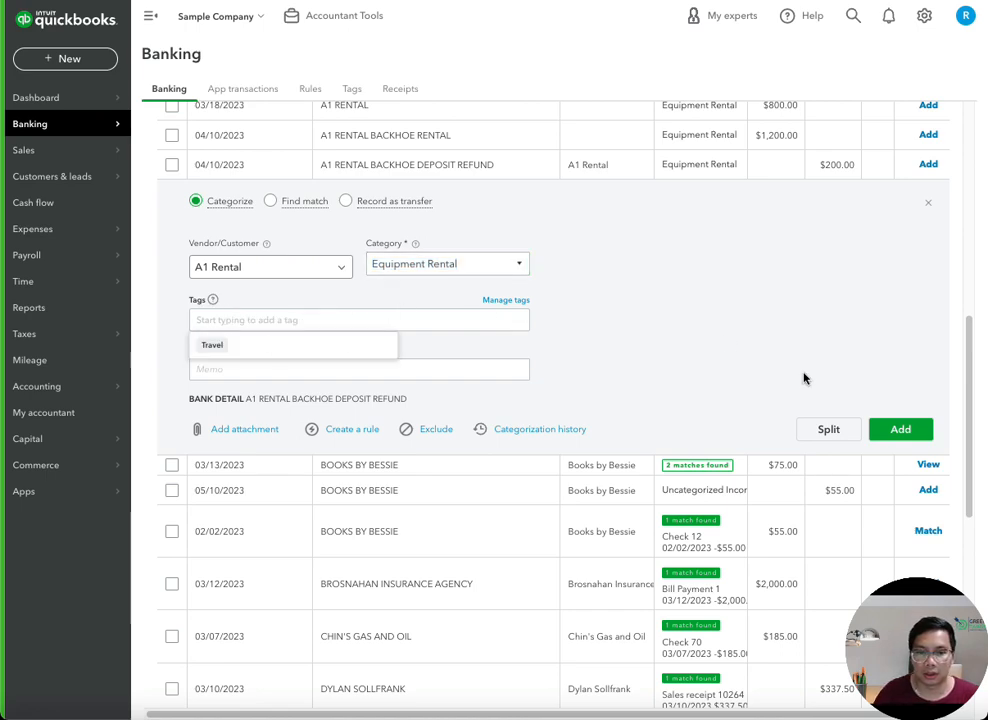
left_click(430, 372)
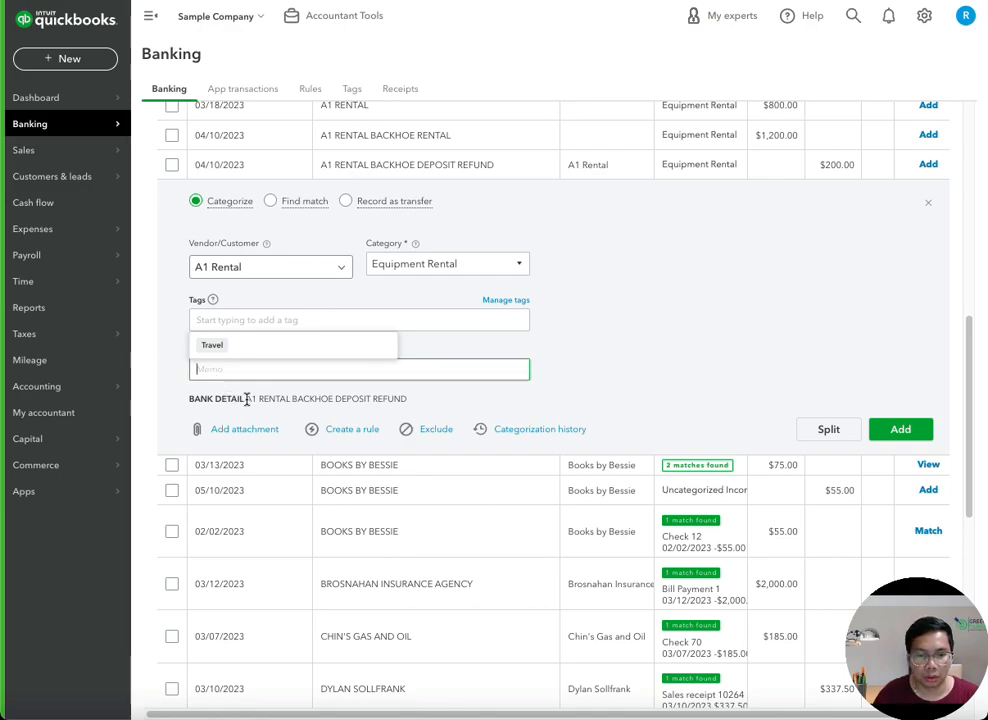
left_click_drag(247, 398, 415, 410)
left_click(346, 364)
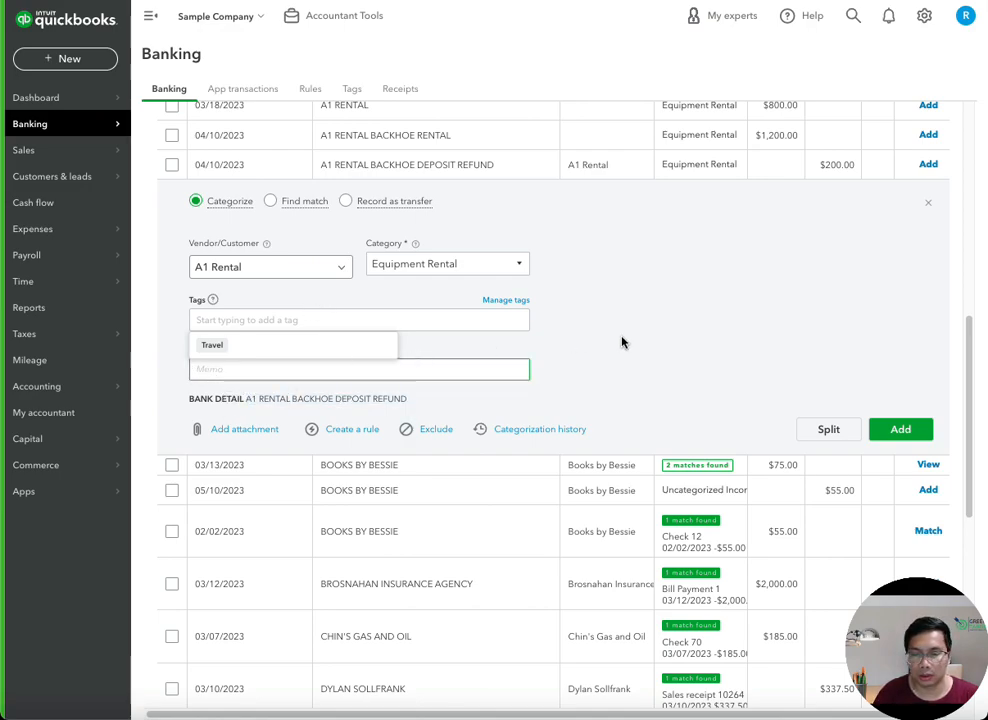
left_click(897, 438)
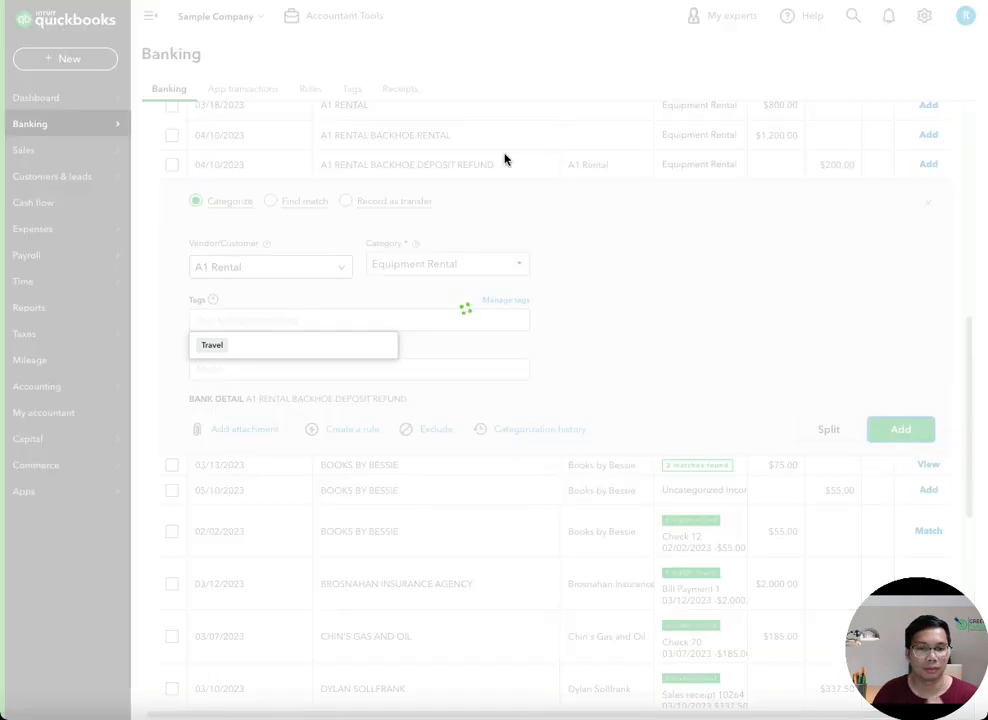
- Expand the 03/13/2023 Pye's Cakes transaction and switch it from Find match to Categorize
scroll(468, 348, "down", 3)
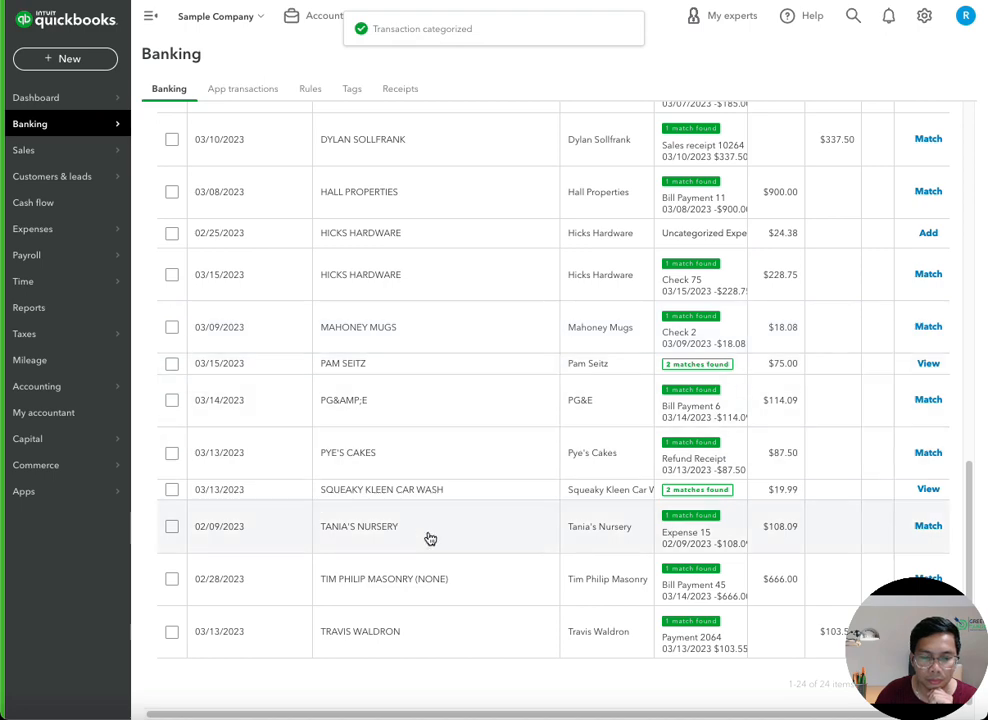
left_click(371, 455)
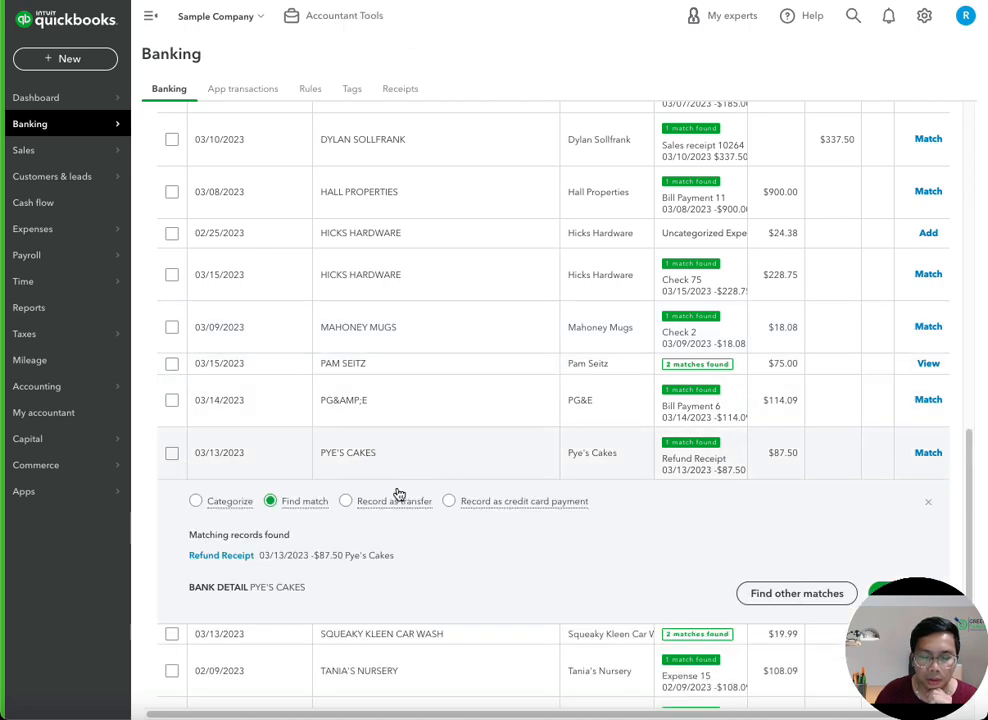
left_click(195, 501)
scroll(393, 523, "down", 5)
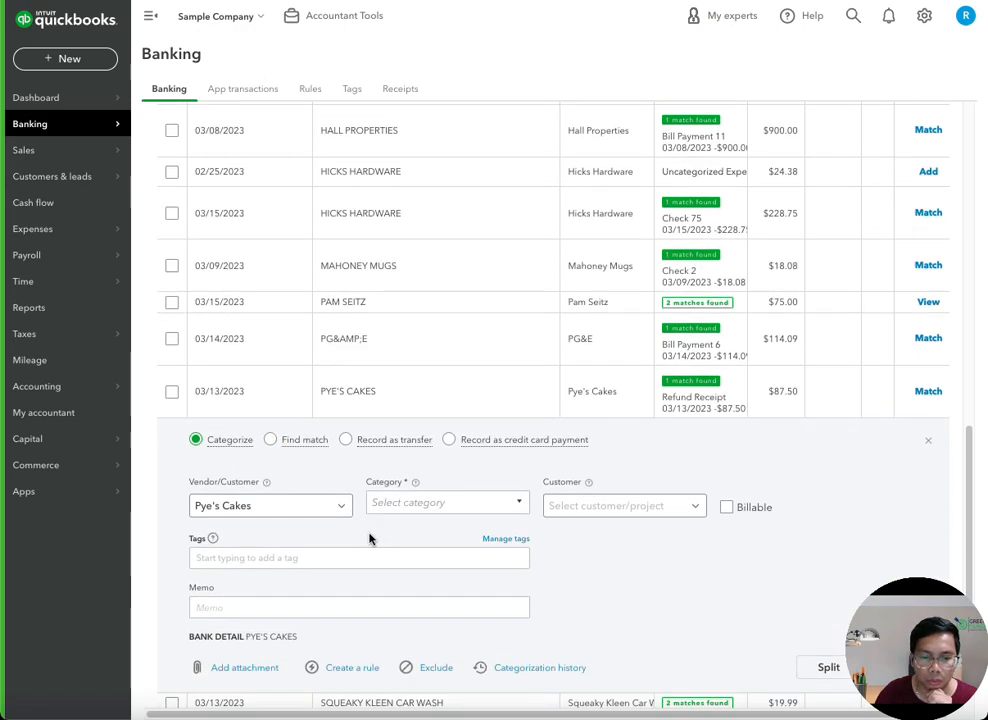
- Copy the Pye's Cakes bank detail text and assign the existing Travel tag to the transaction
left_click(422, 381)
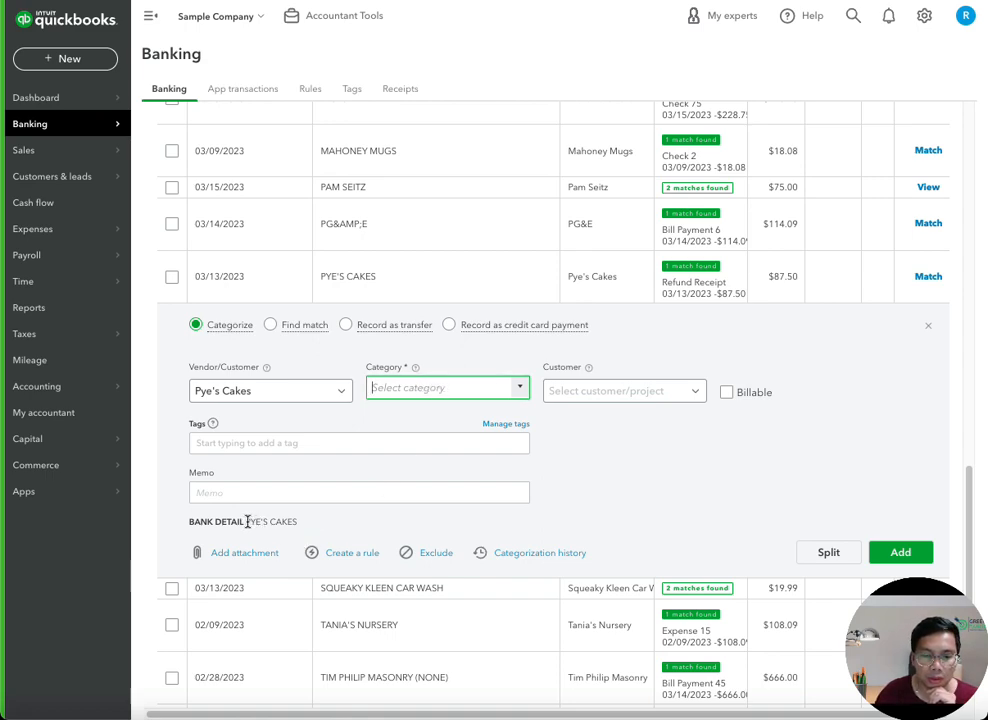
left_click_drag(247, 521, 301, 532)
right_click(293, 527)
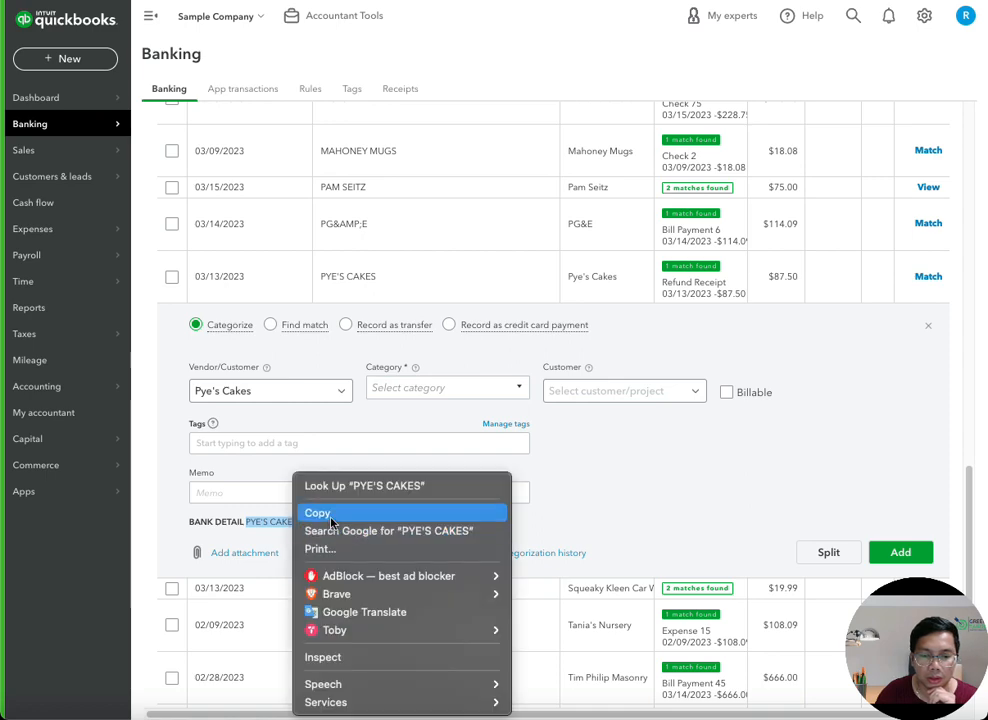
left_click(330, 510)
left_click(230, 440)
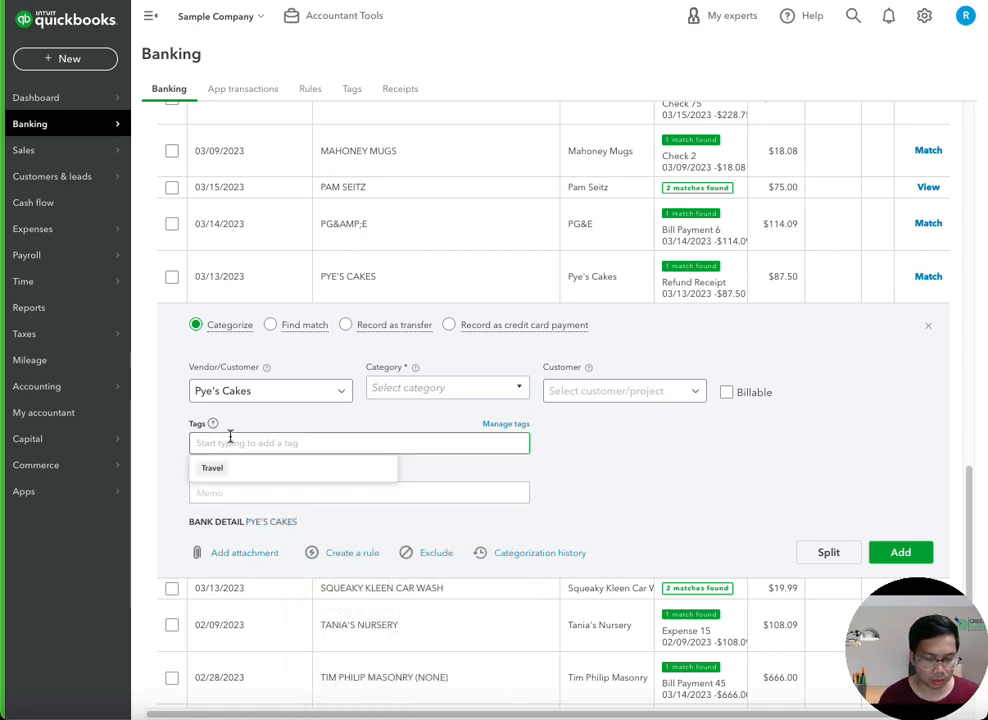
type("Trave")
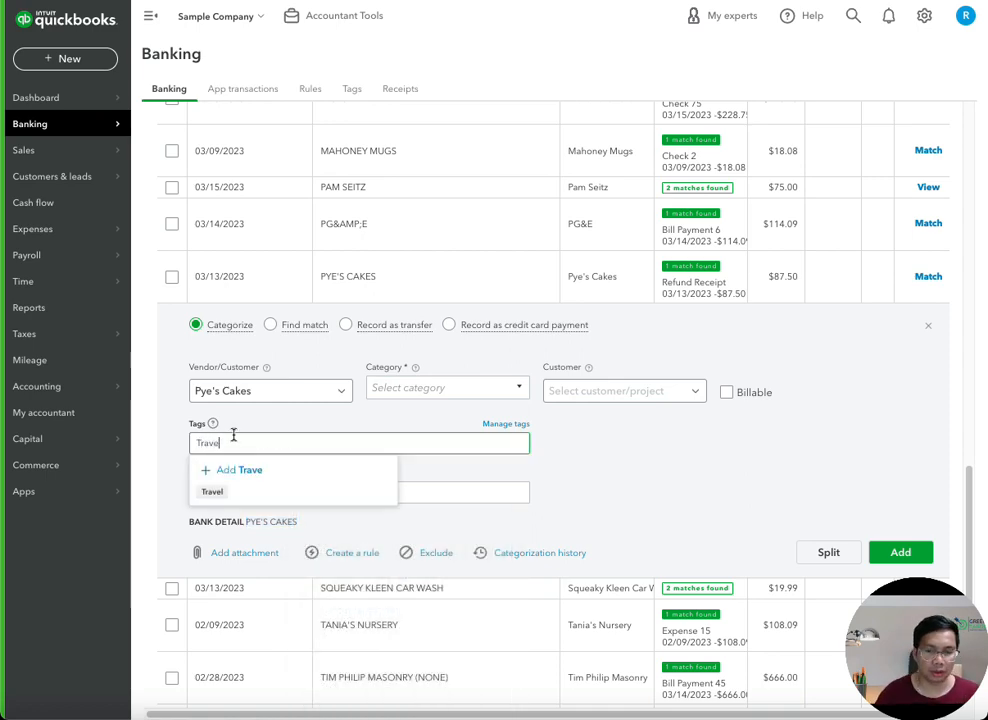
left_click(219, 495)
- Set the category of the Pye's Cakes transaction to Travel Meals
left_click(419, 394)
type("Meals and Entertainment")
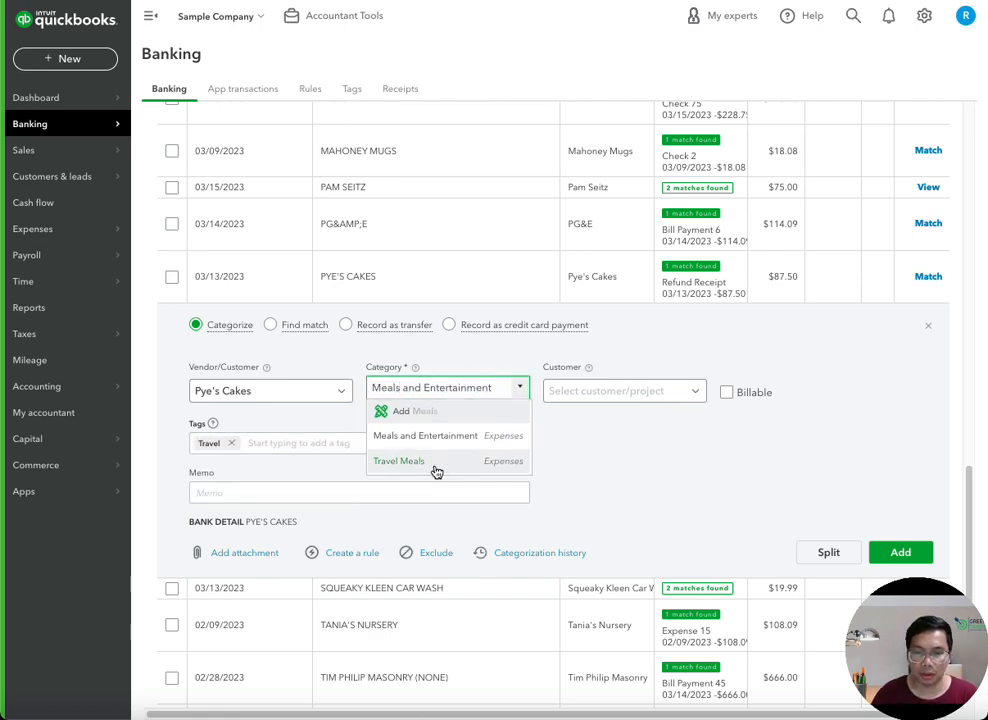
left_click(437, 462)
left_click(674, 466)
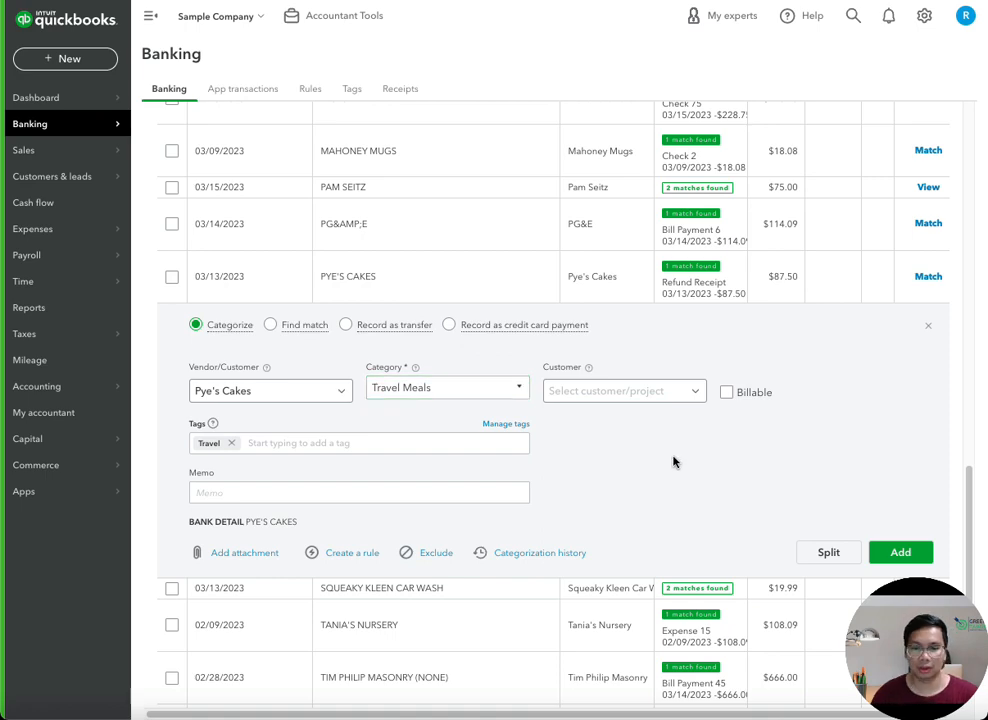
- View the customer choices, leave the customer empty, and add the $87.50 Pye's Cakes transaction to the books
left_click(673, 390)
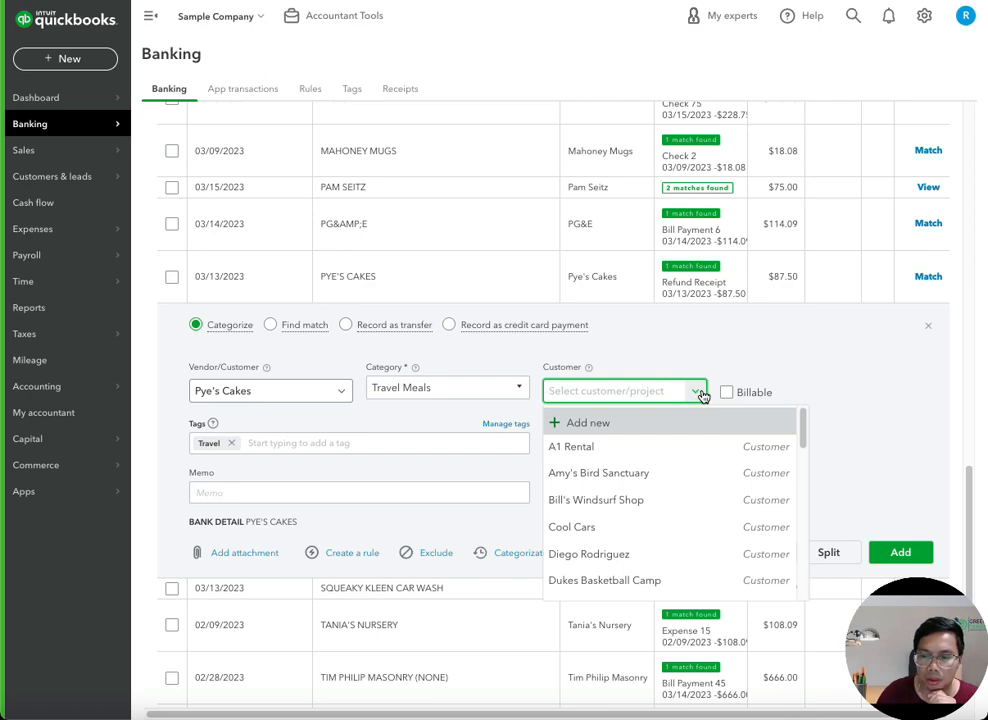
left_click(795, 378)
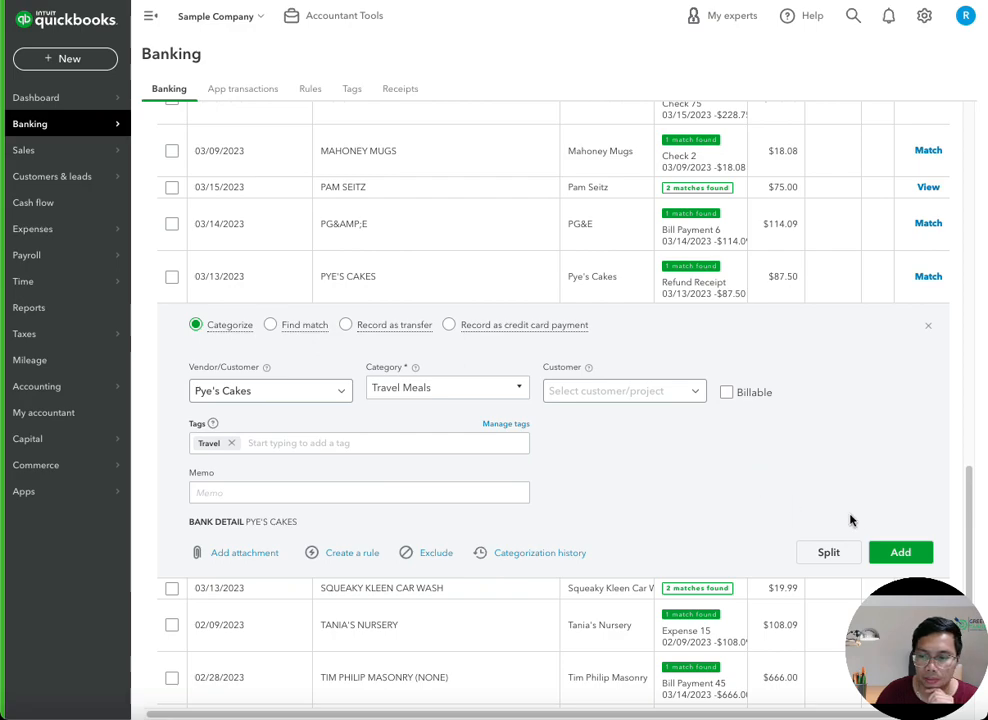
left_click(897, 554)
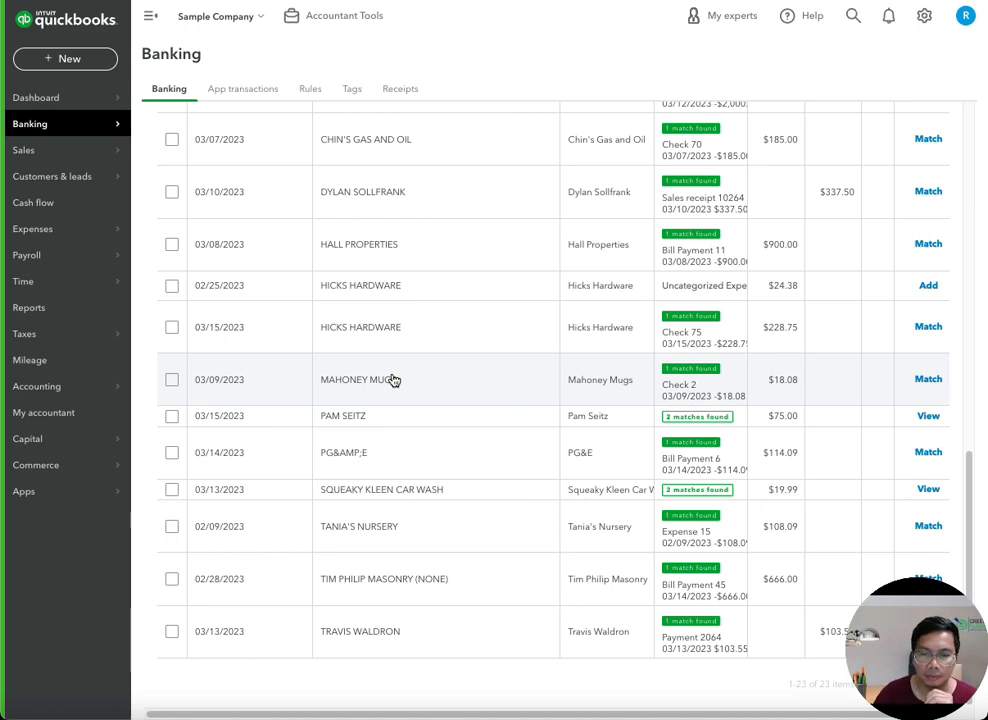
left_click(393, 380)
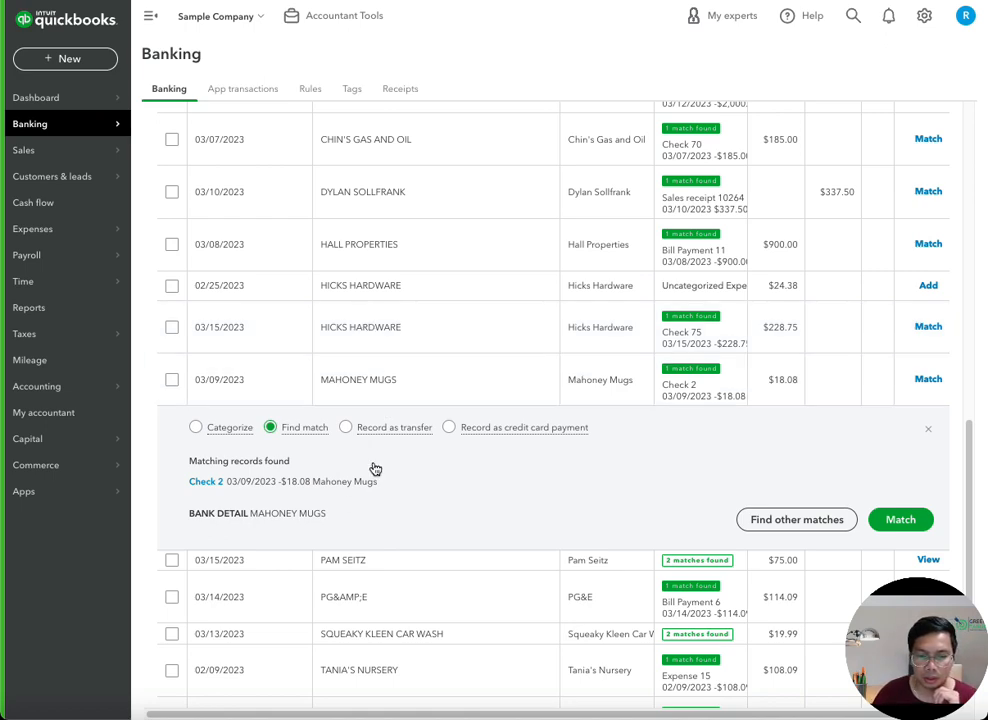
left_click(199, 428)
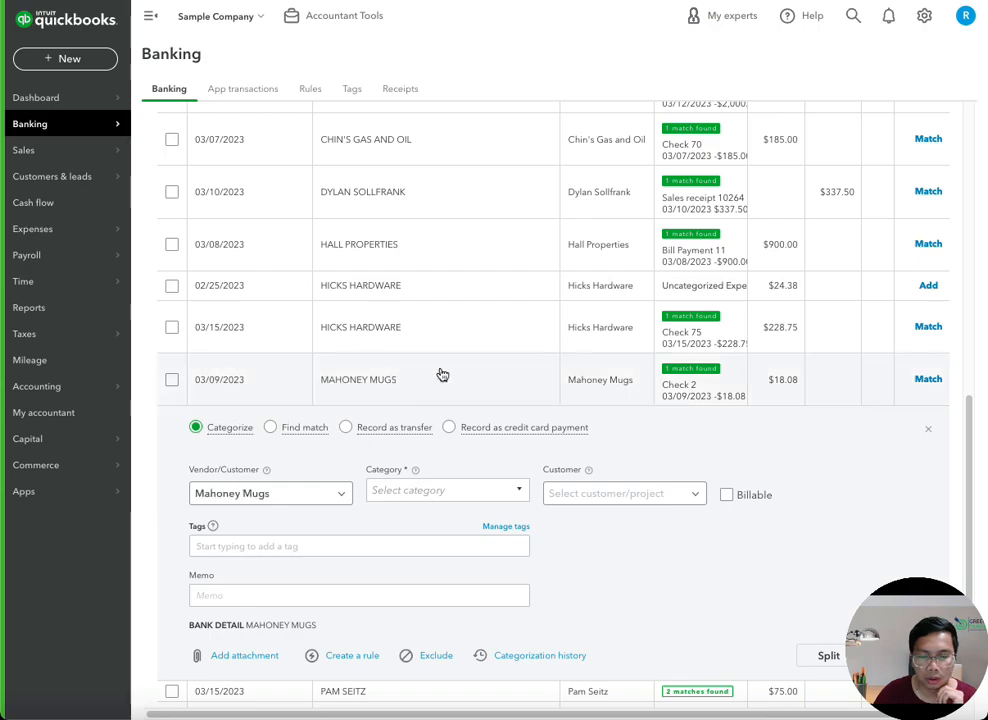
scroll(487, 364, "down", 3)
scroll(584, 404, "up", 3)
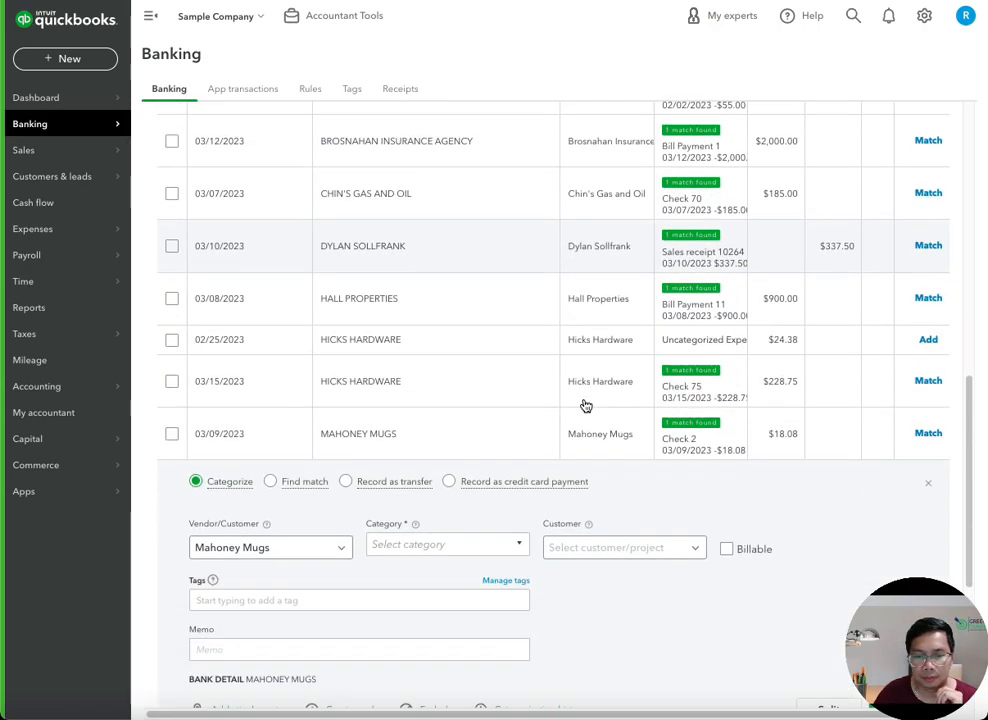
- Expand the 02/25/2023 Hicks Hardware transaction and copy its bank detail text
left_click(418, 343)
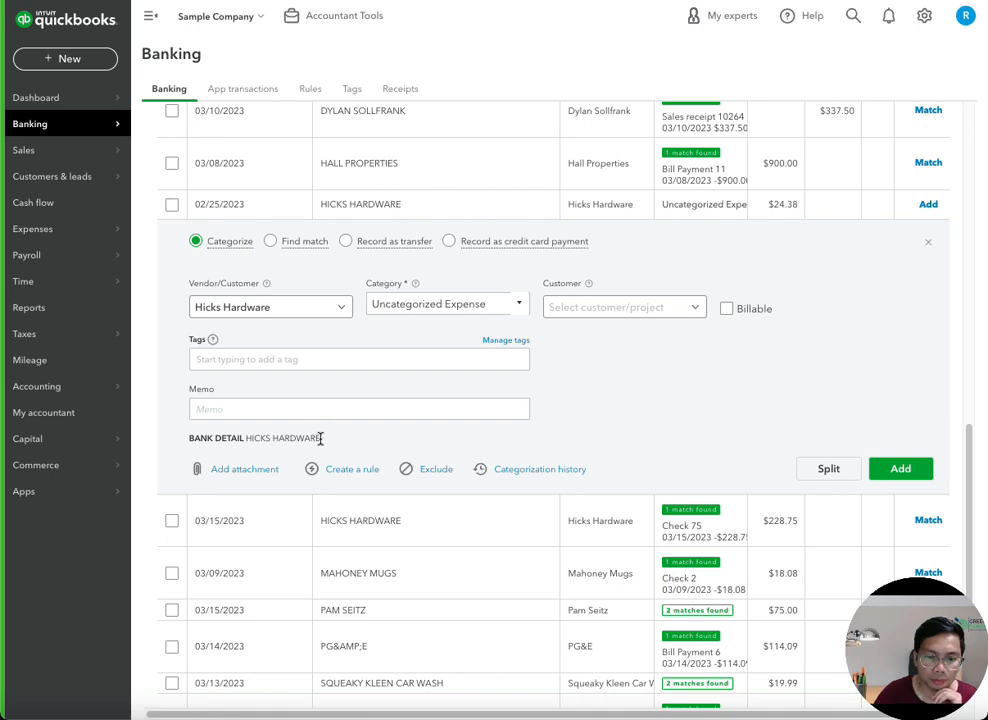
left_click_drag(320, 438, 243, 421)
right_click(258, 437)
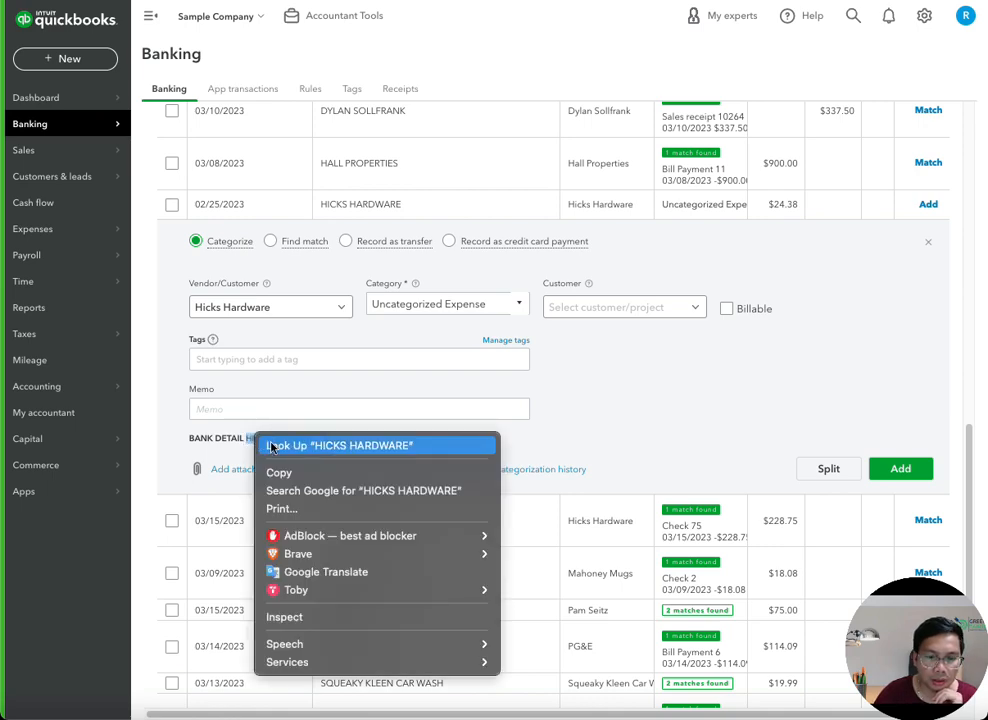
left_click(295, 471)
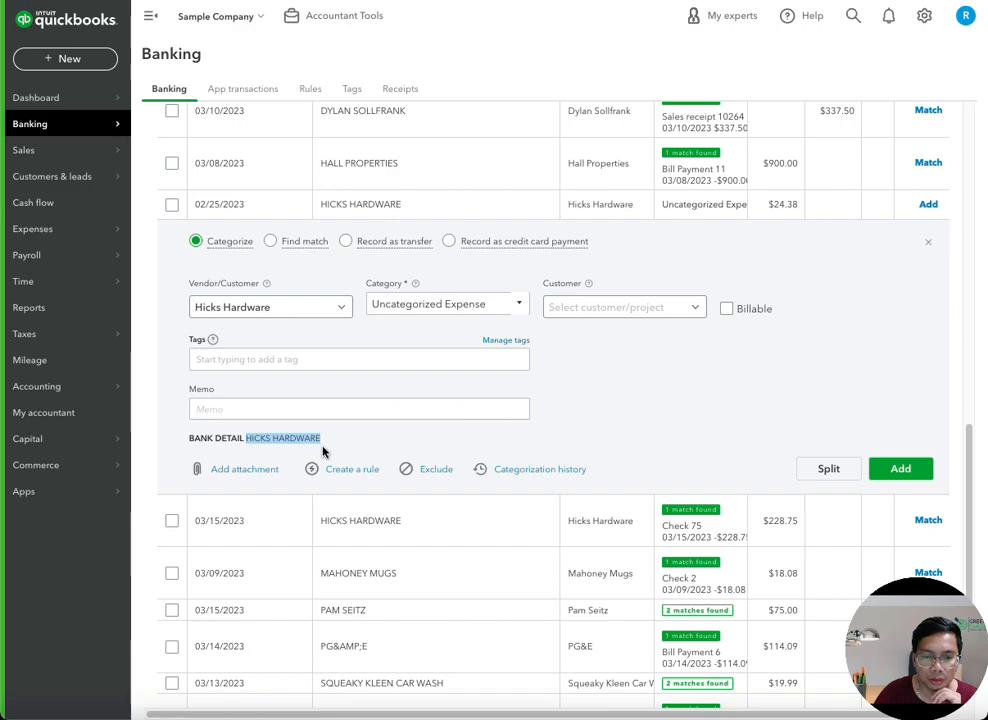
- Expand the 03/15/2023 Hicks Hardware transaction, switch it to Categorize, and check its vendor selection
left_click(335, 530)
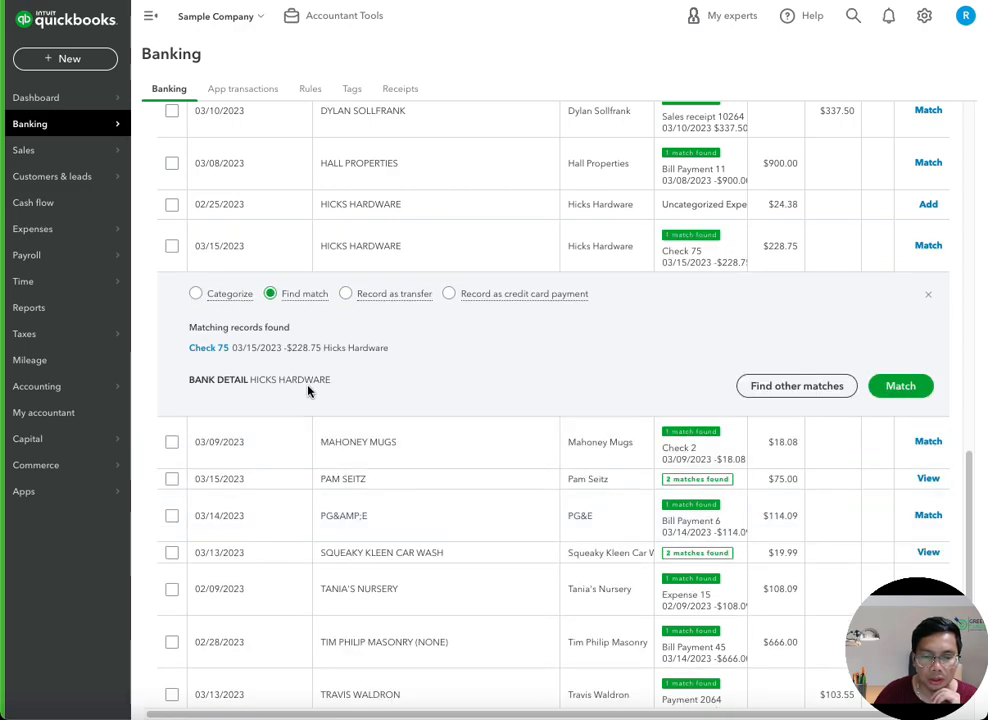
scroll(199, 356, "up", 1)
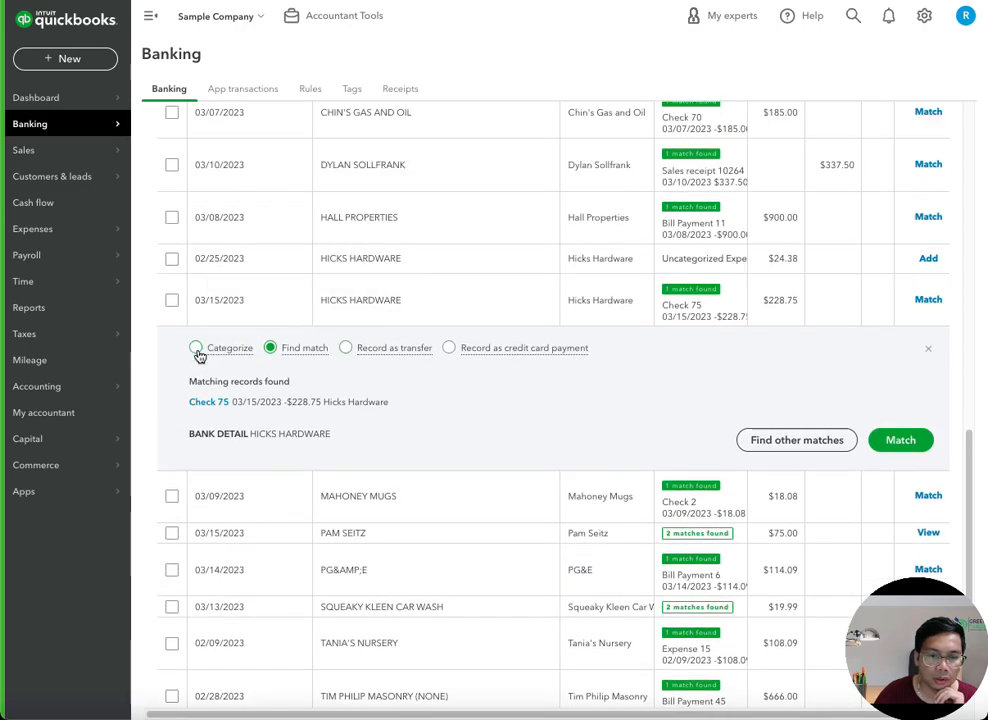
left_click(197, 349)
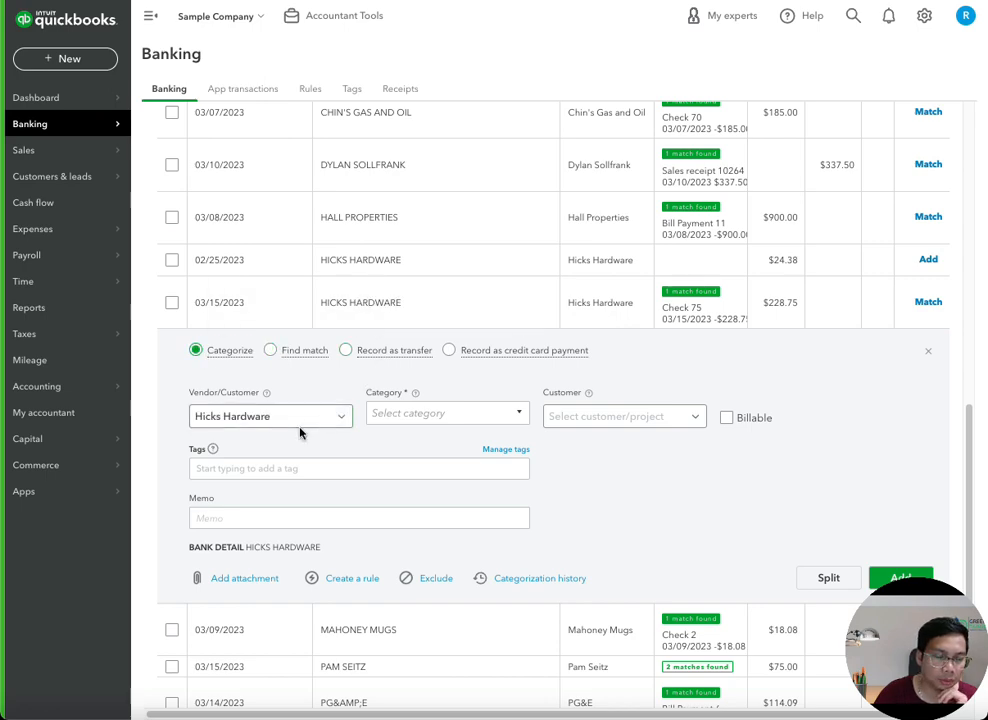
scroll(423, 411, "down", 3)
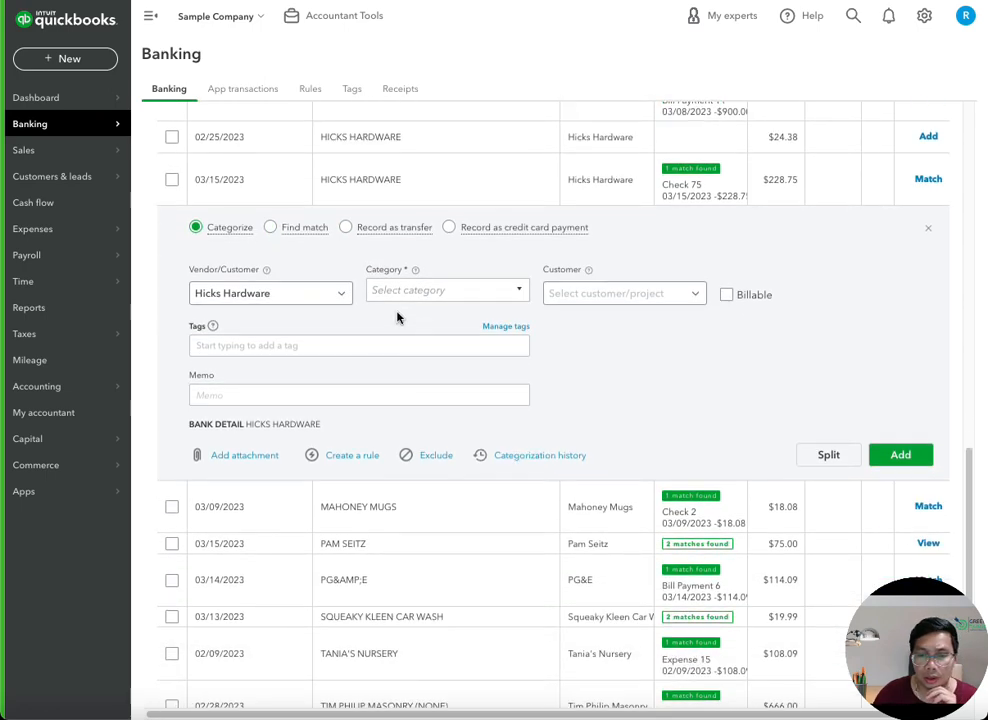
left_click(404, 290)
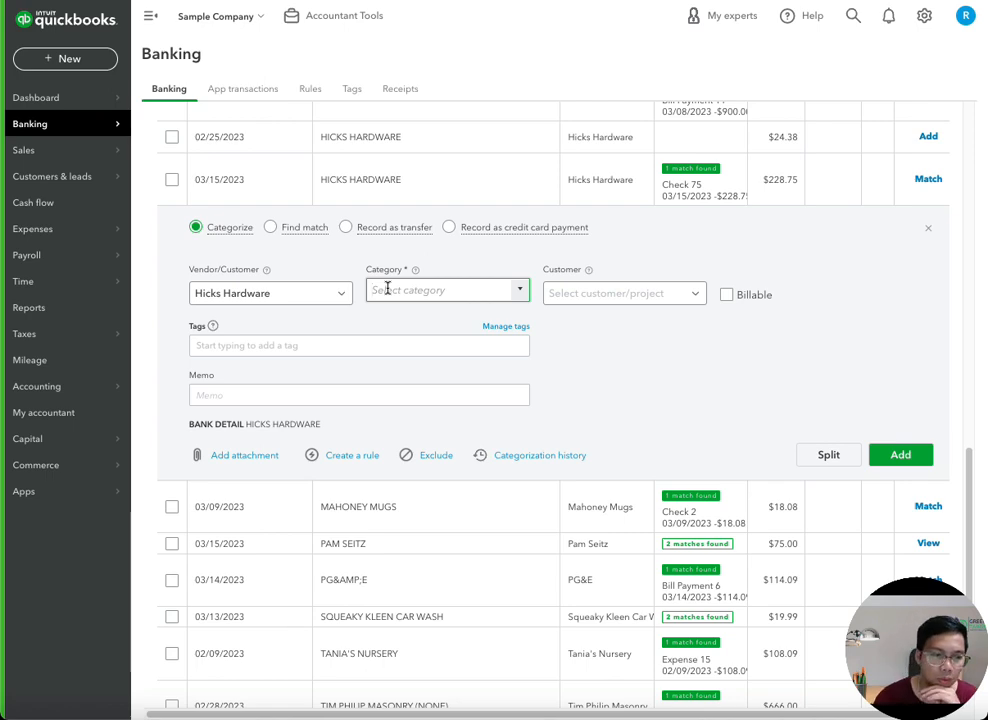
left_click(300, 296)
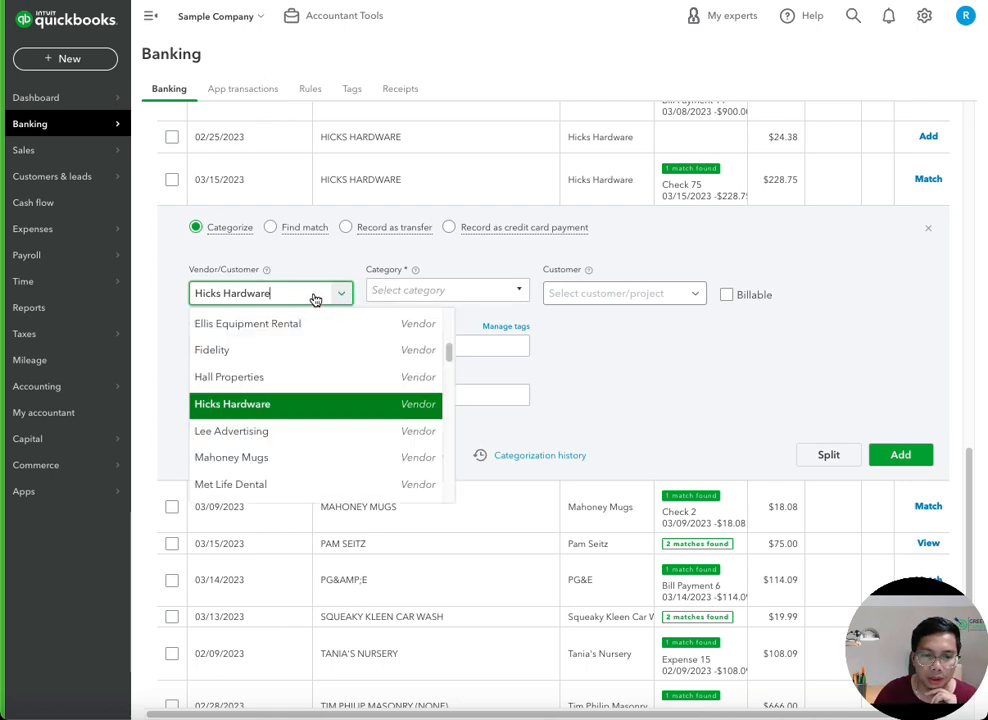
left_click(285, 294)
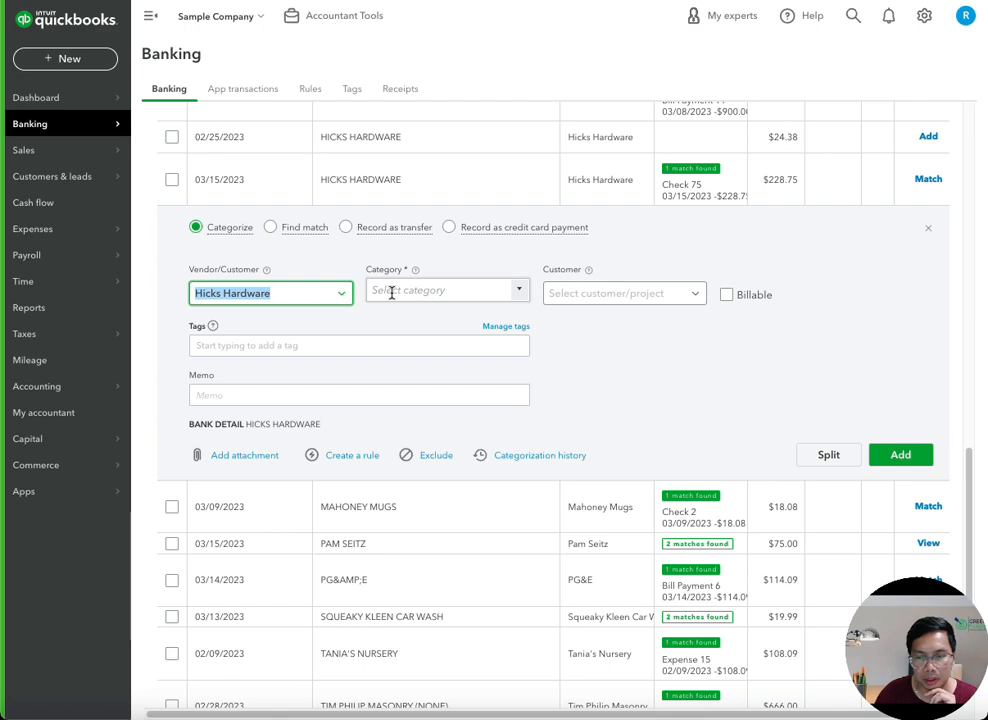
- Start a new bank rule from the 03/15/2023 Hicks Hardware transaction and name it HICKS HARDWARE
left_click(365, 458)
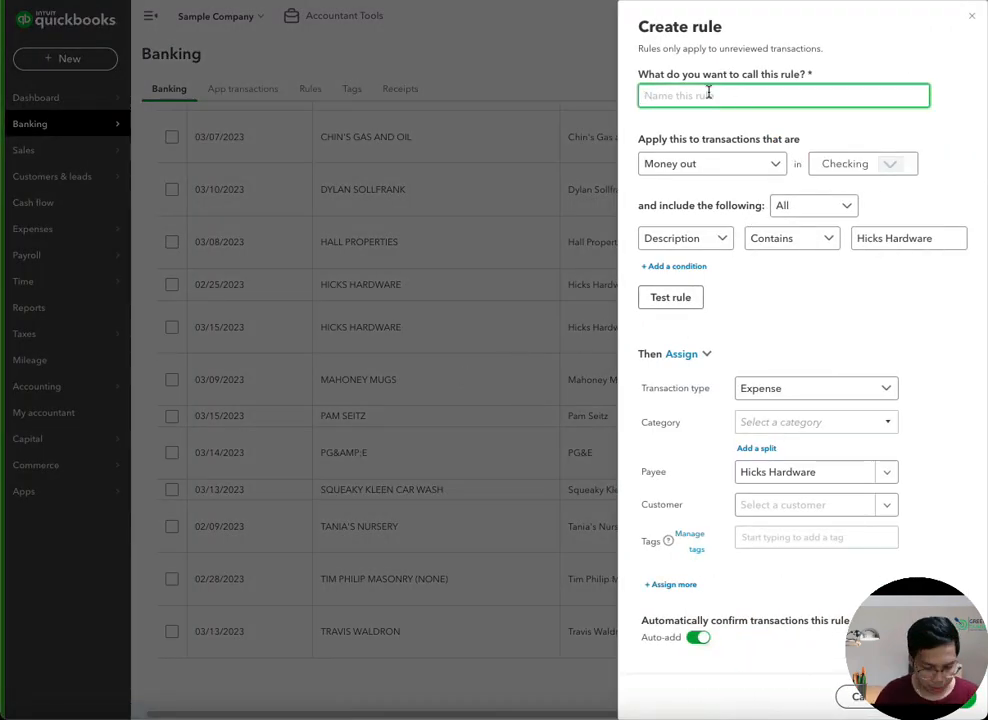
type("√∫")
left_click_drag(690, 95, 595, 98)
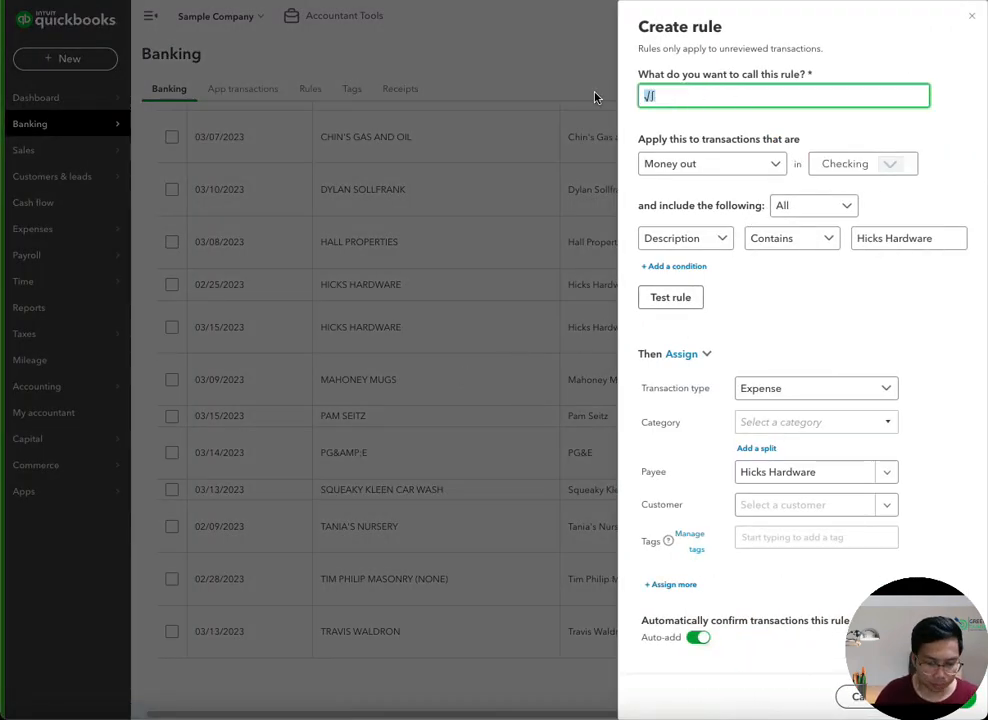
key("super+v")
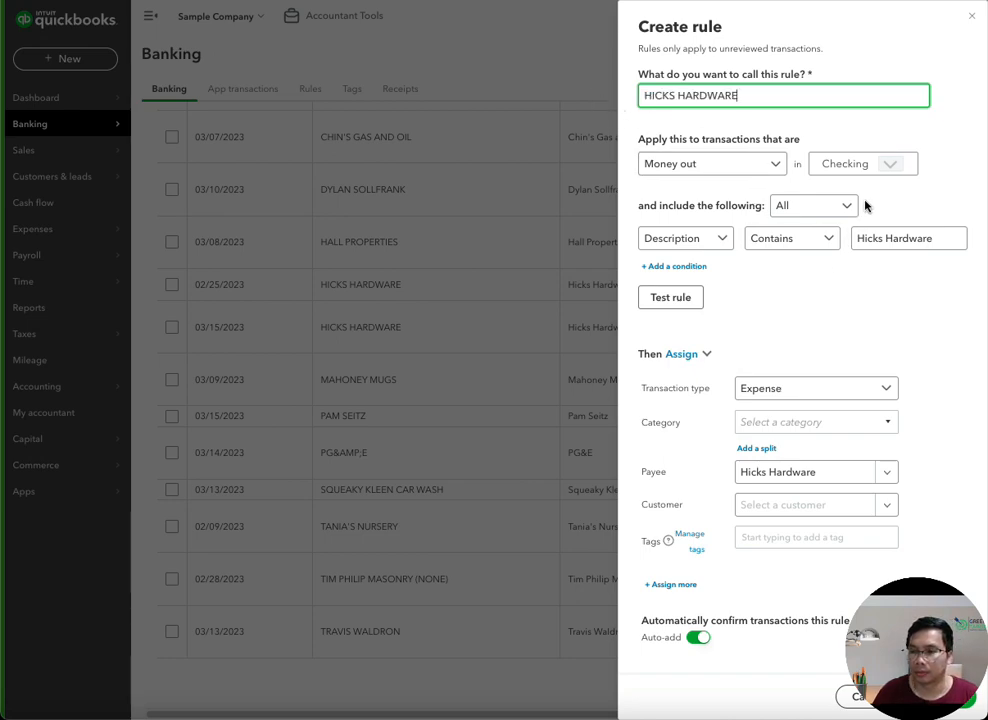
- Apply the rule to money-out transactions in the Checking and Mastercard accounts only
left_click(888, 165)
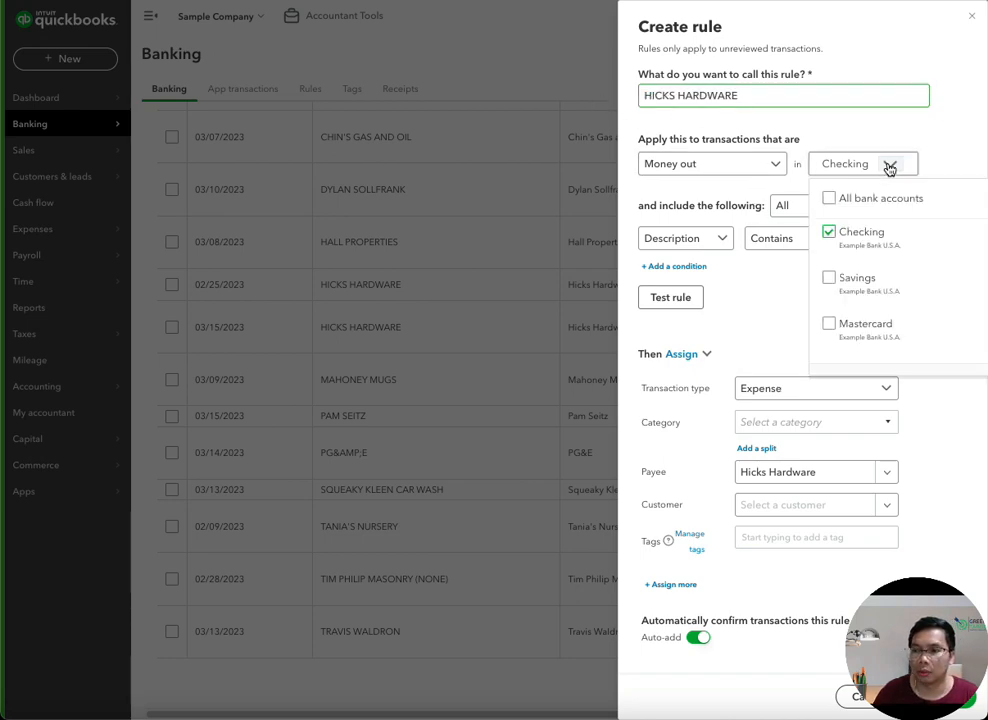
left_click(829, 201)
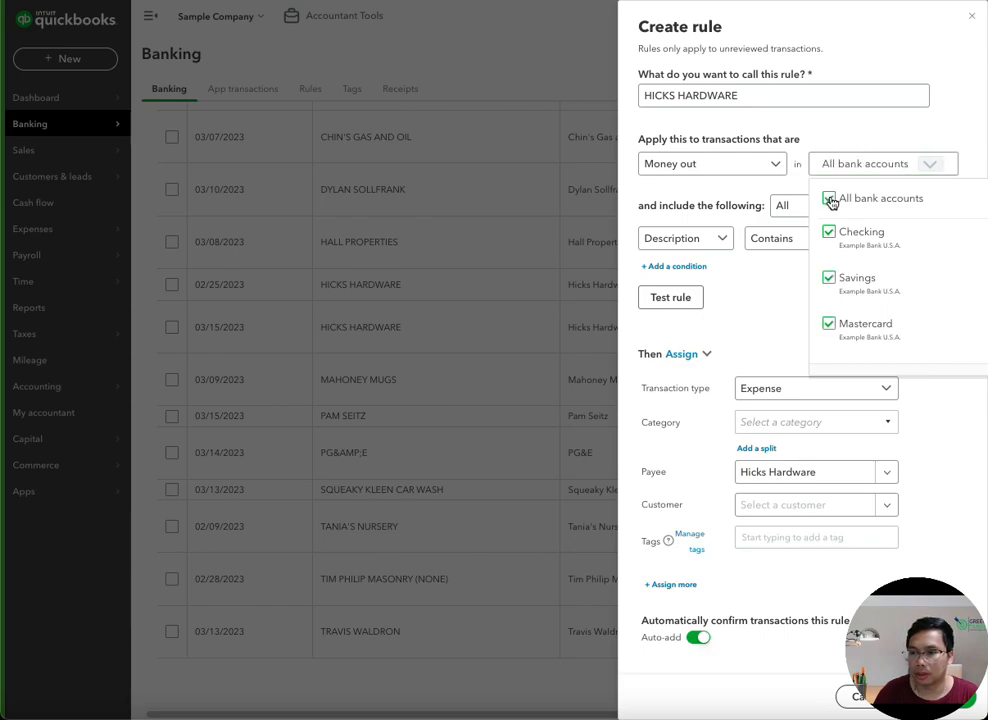
left_click(830, 201)
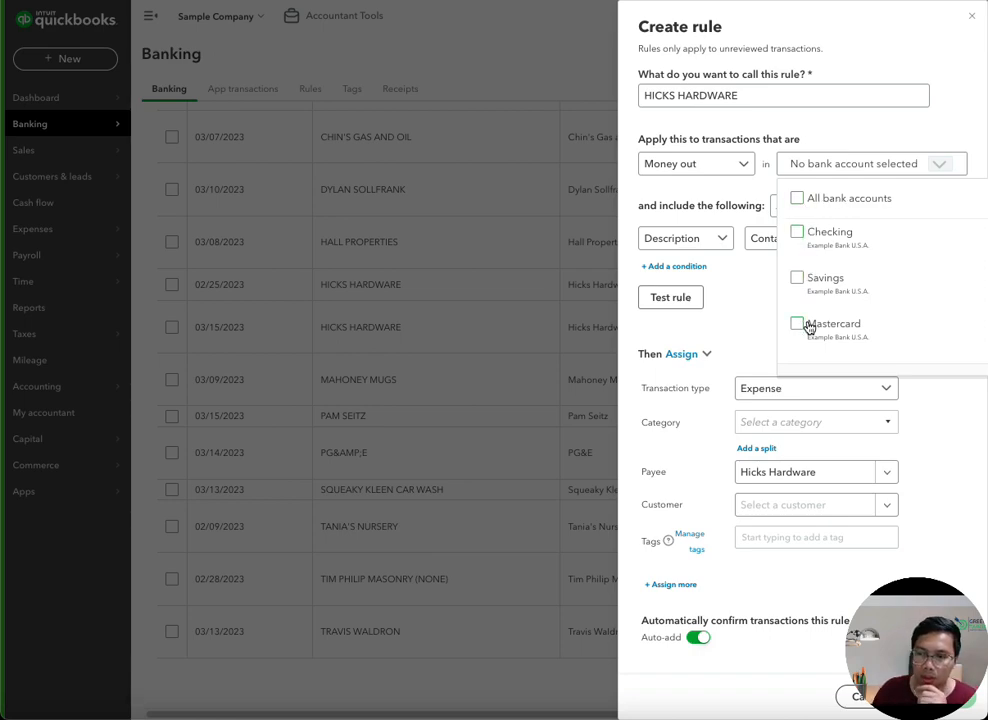
left_click(798, 233)
left_click(828, 325)
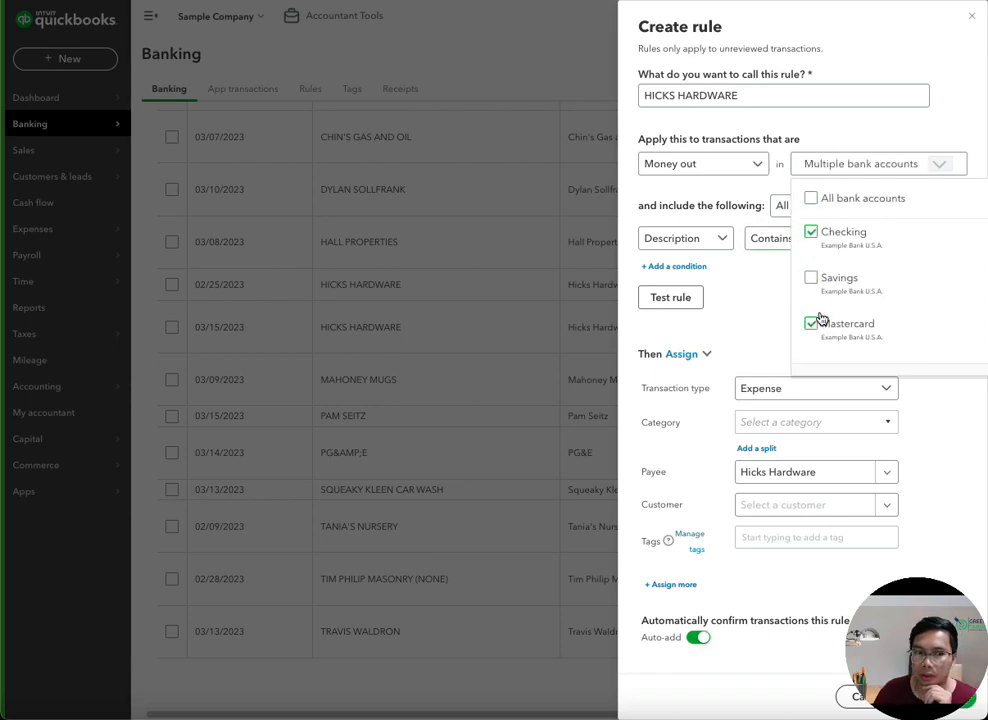
left_click(750, 295)
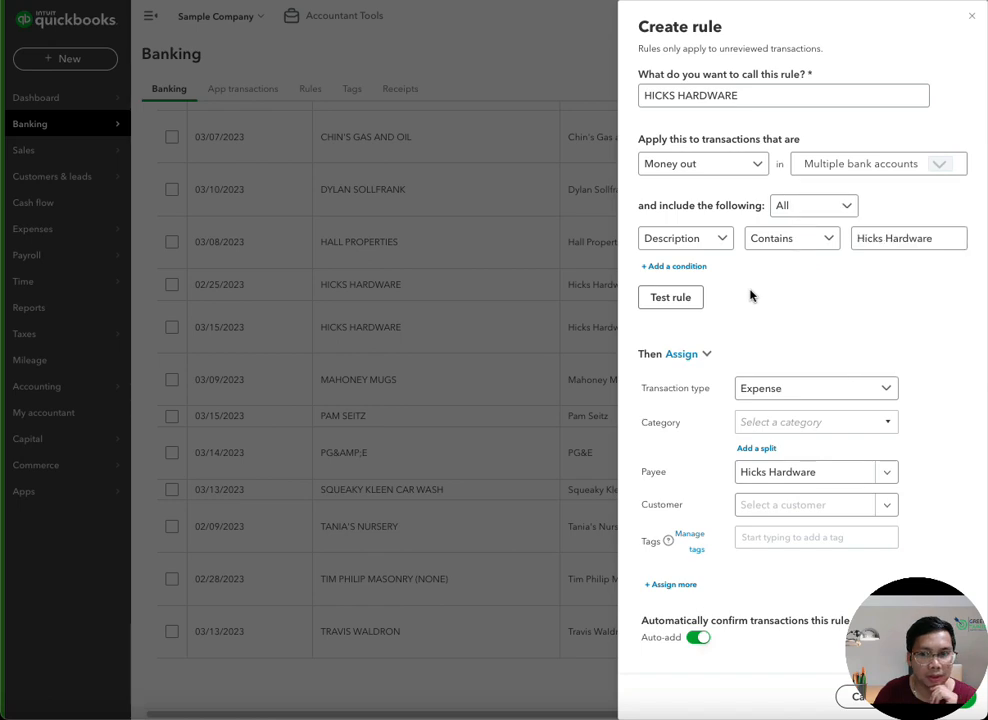
- Set the rule's condition to descriptions containing HICKS HARDWARE and test it against the unreviewed transactions
left_click(865, 239)
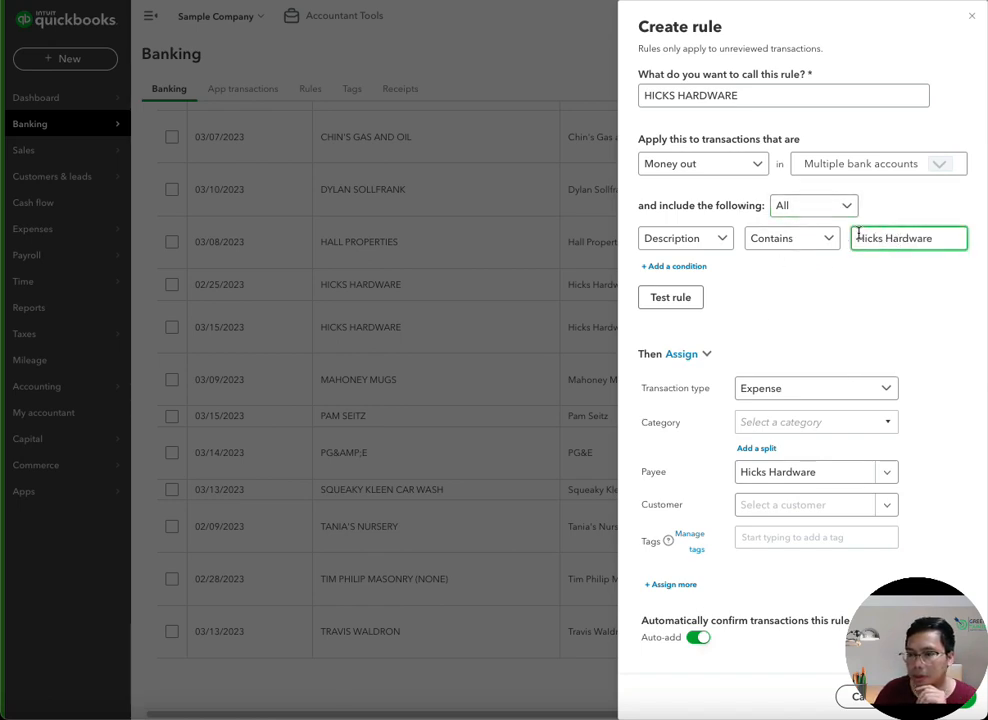
left_click_drag(955, 236, 805, 233)
type("HICKS HARDWARE")
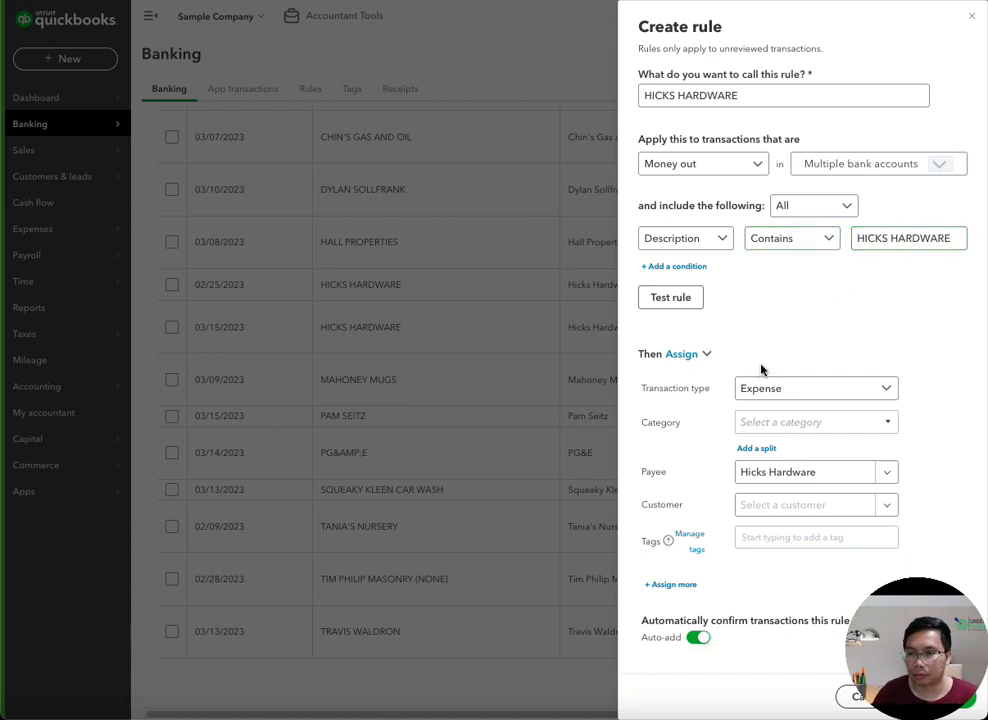
left_click(676, 300)
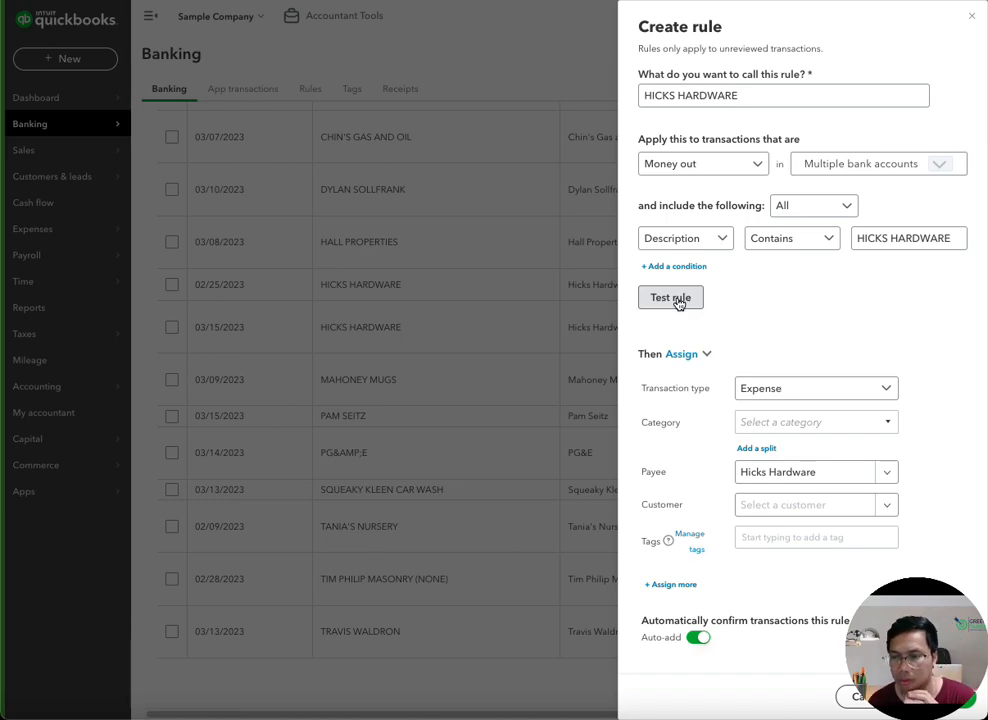
left_click(674, 299)
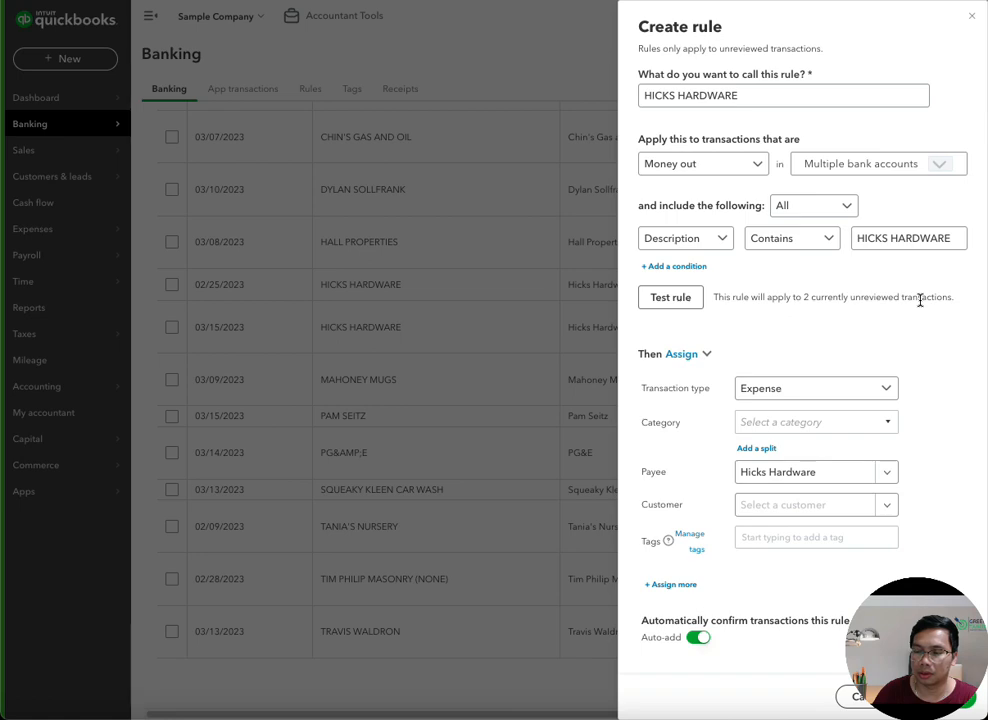
- Set the rule's category to Maintenance and Repair and leave its tags empty
left_click(806, 421)
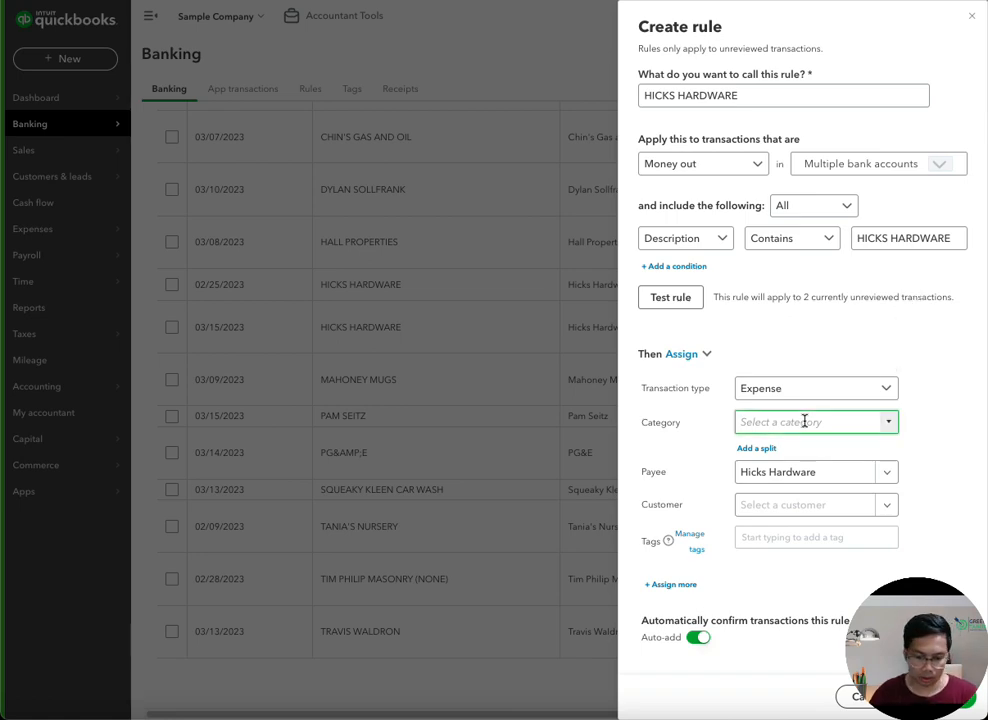
type("Repair")
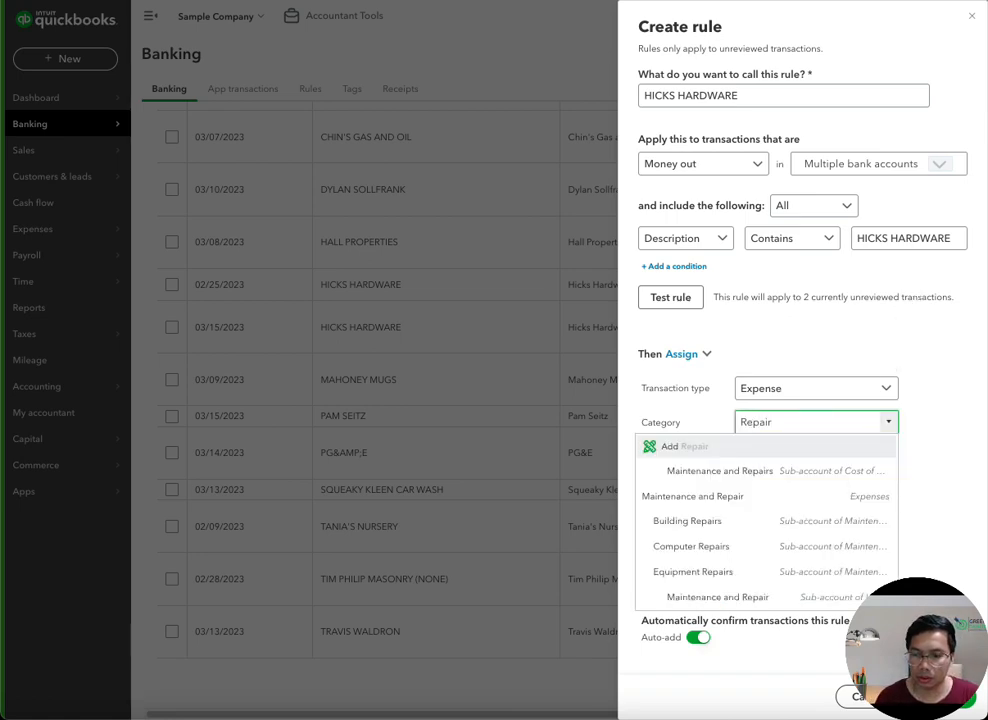
left_click(731, 497)
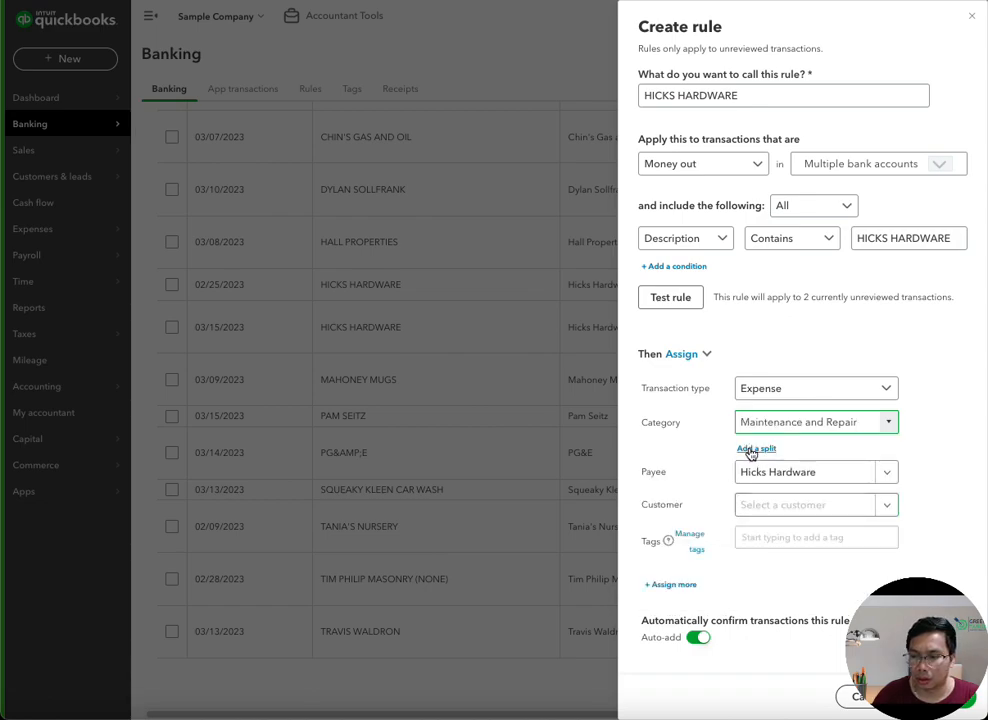
left_click(787, 534)
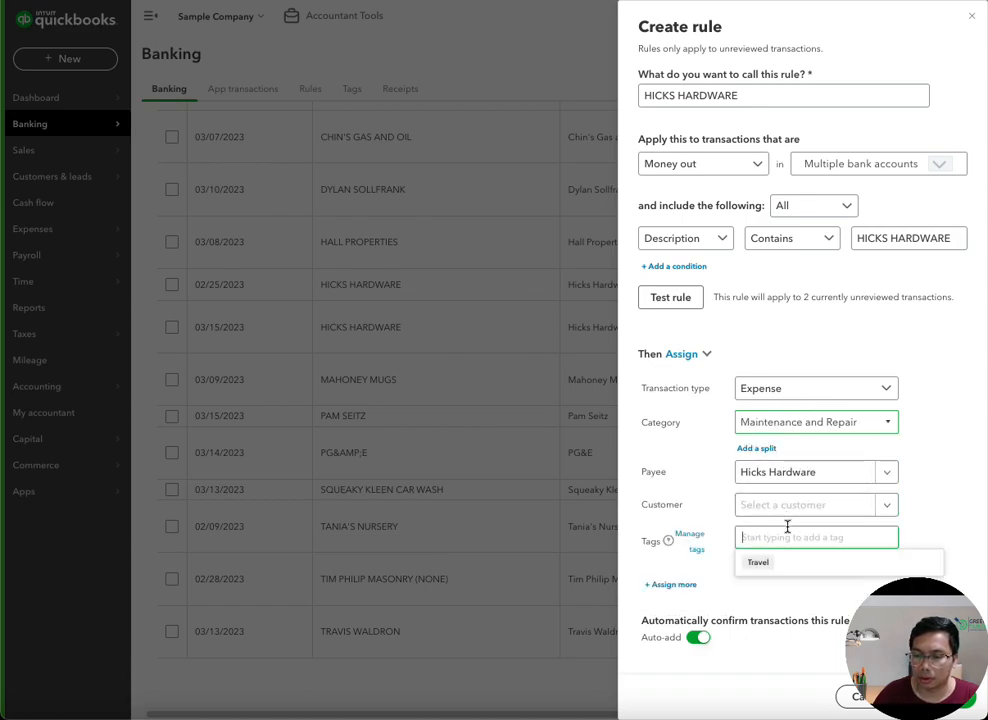
left_click(761, 595)
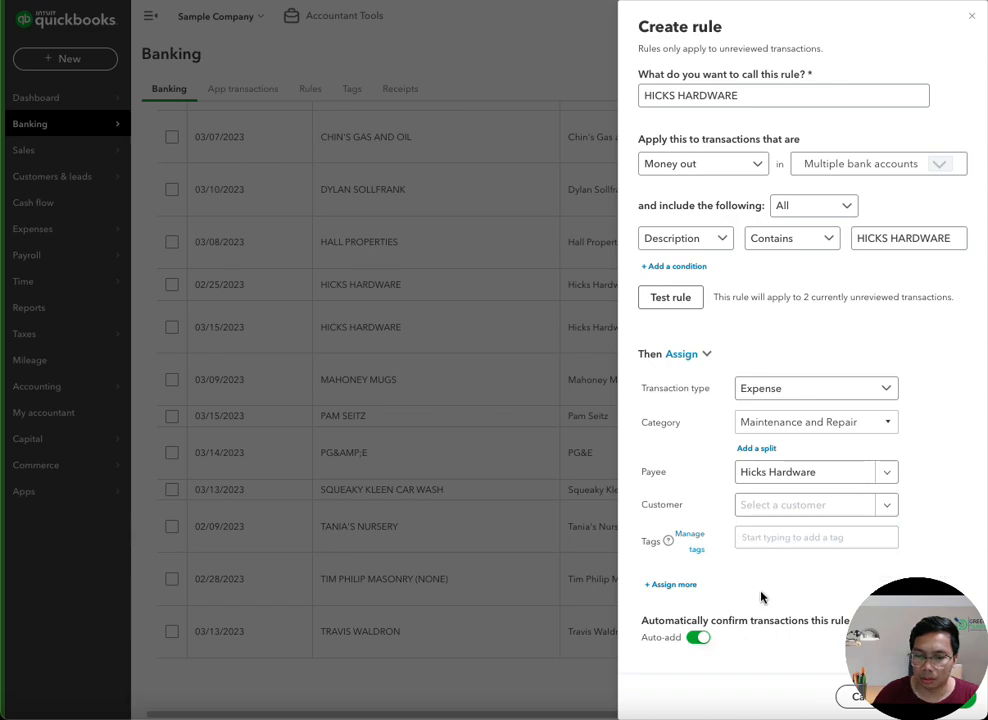
- Turn off automatic confirmation for the HICKS HARDWARE rule and save the rule
left_click(706, 639)
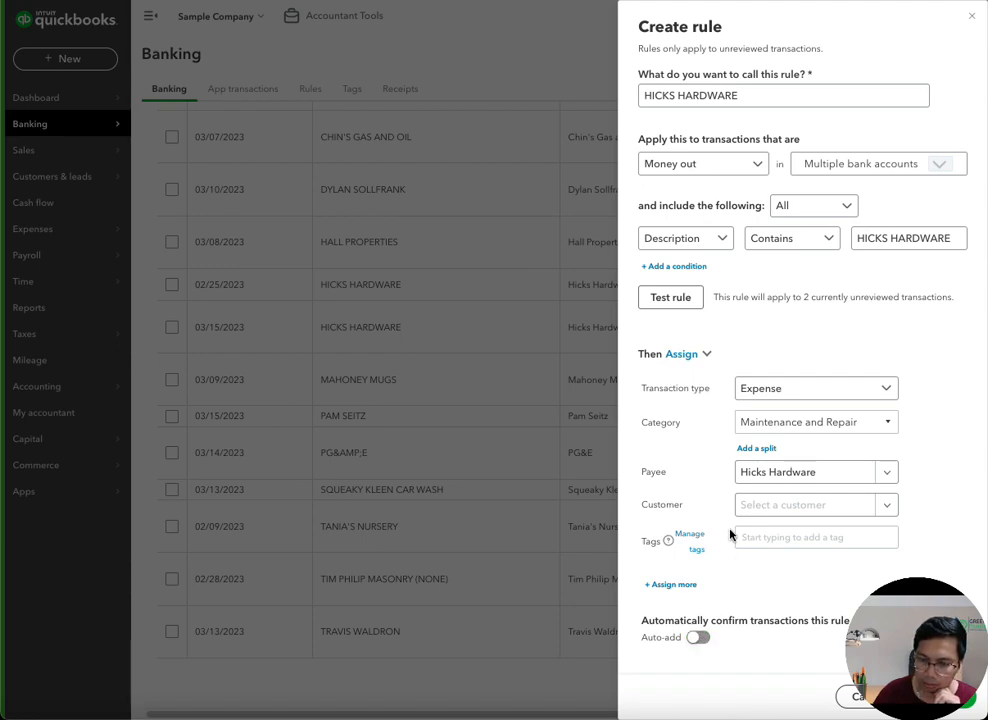
left_click(699, 637)
left_click(702, 639)
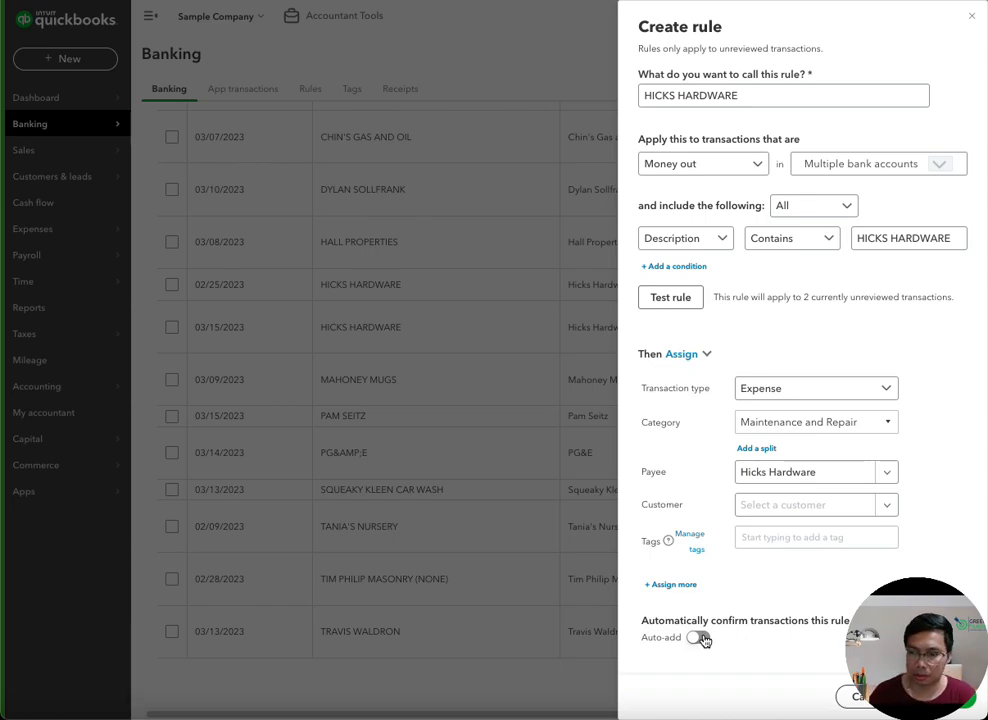
left_click(972, 706)
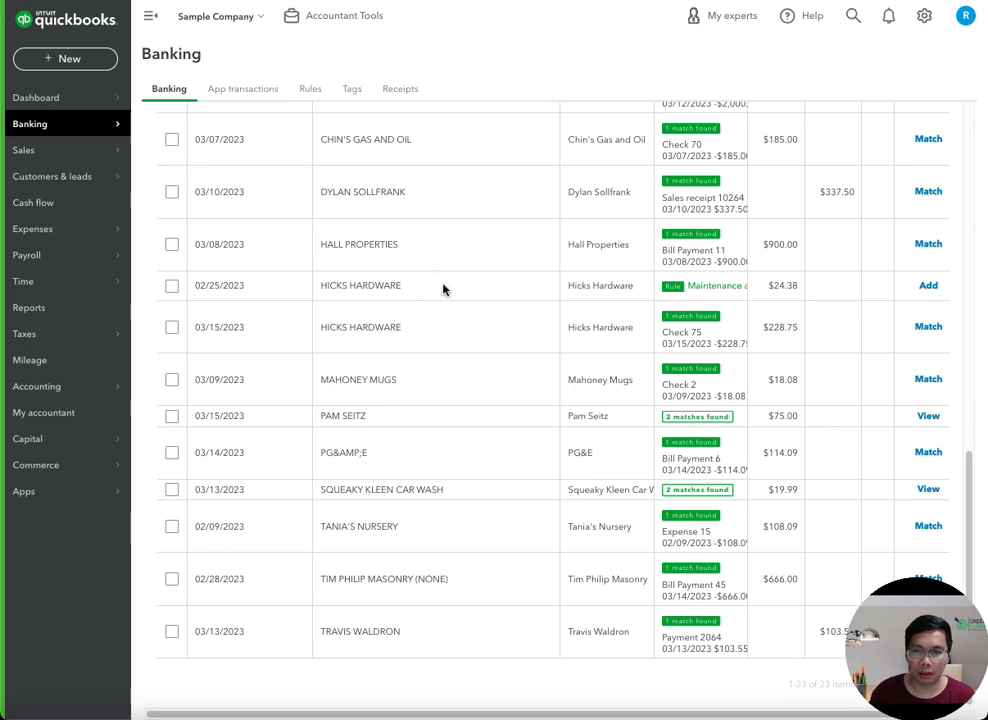
- Expand the 02/25/2023 Hicks Hardware transaction, check the applied rule, and add it under Maintenance and Repair
left_click(410, 290)
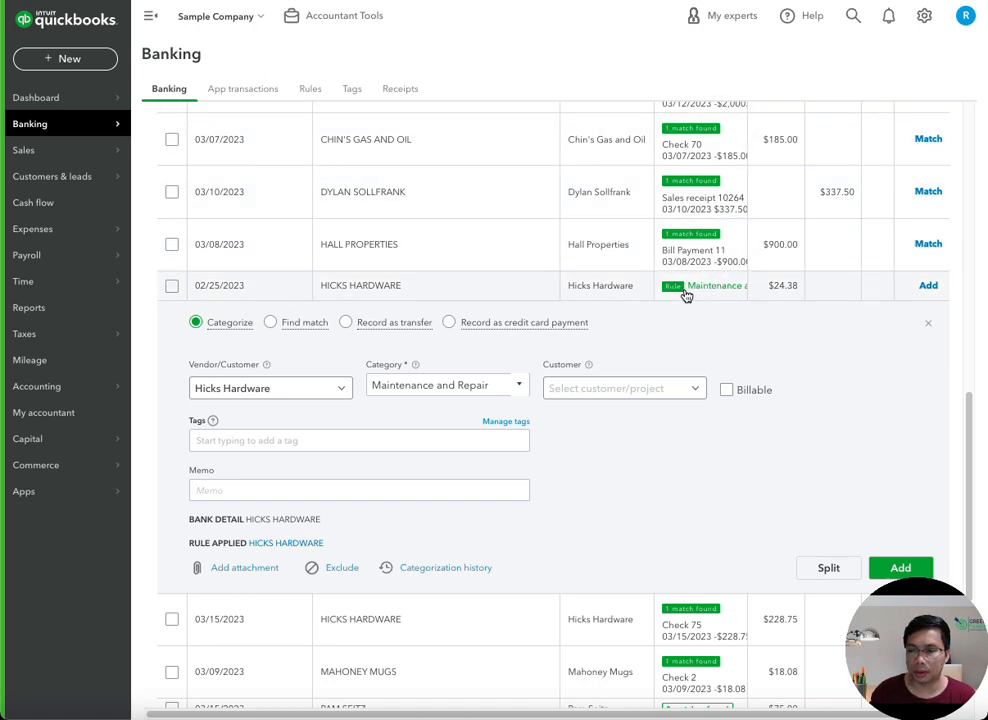
left_click(148, 16)
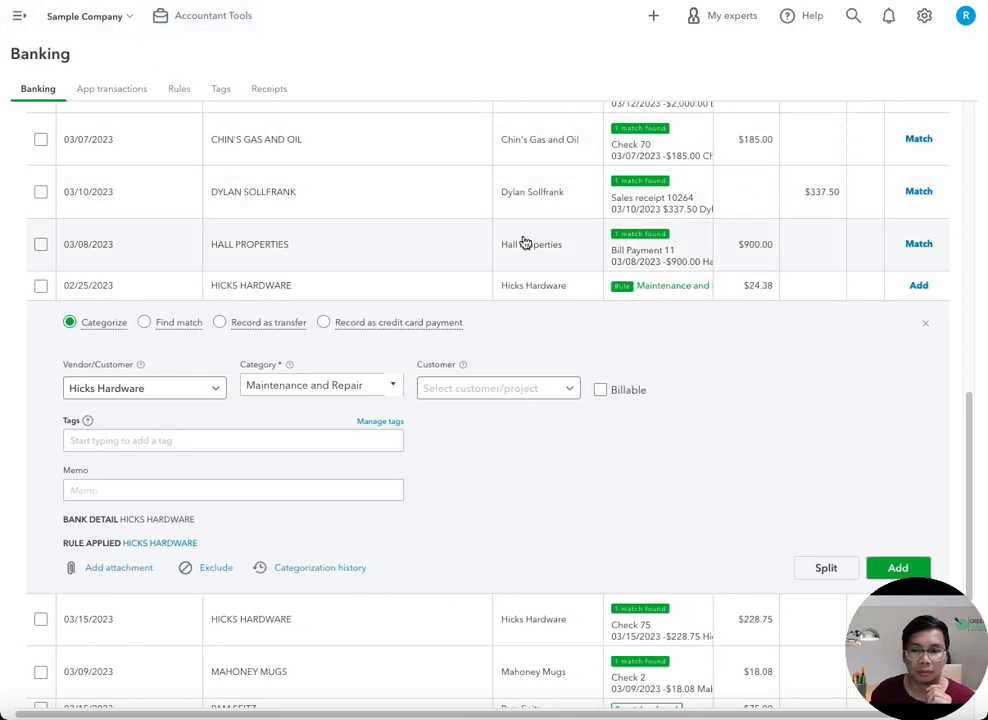
scroll(454, 310, "down", 3)
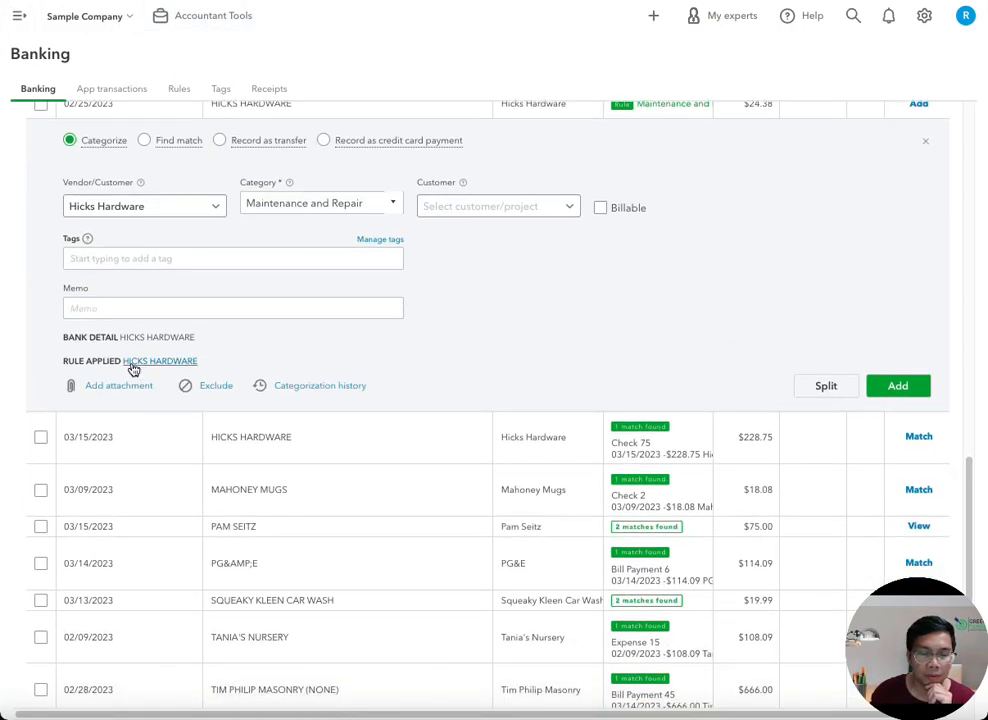
scroll(430, 273, "up", 1)
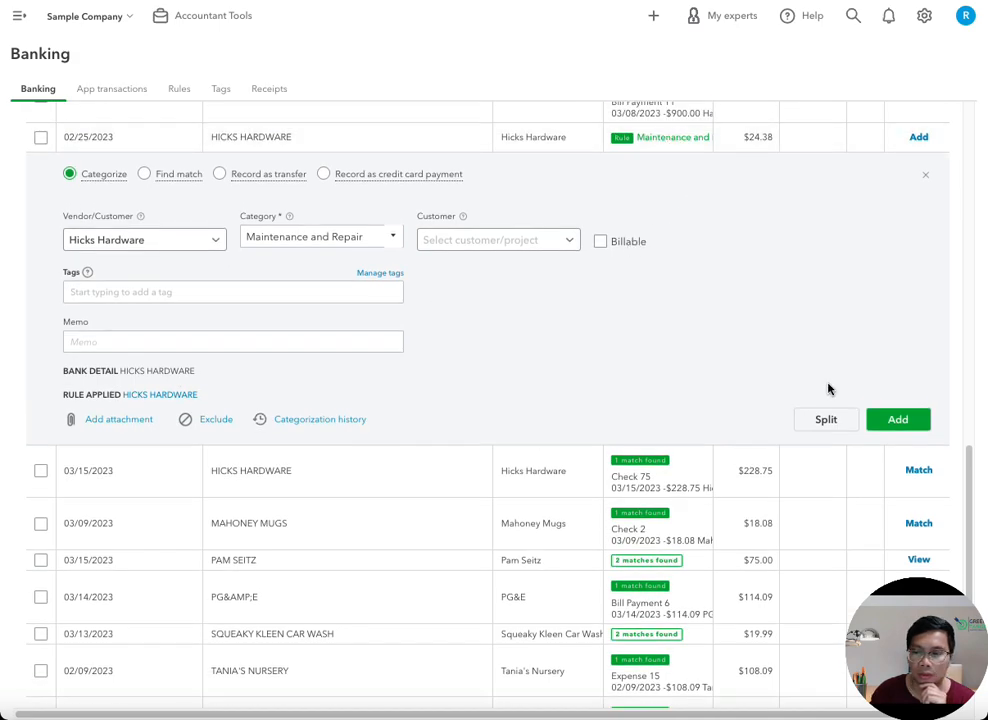
left_click(898, 419)
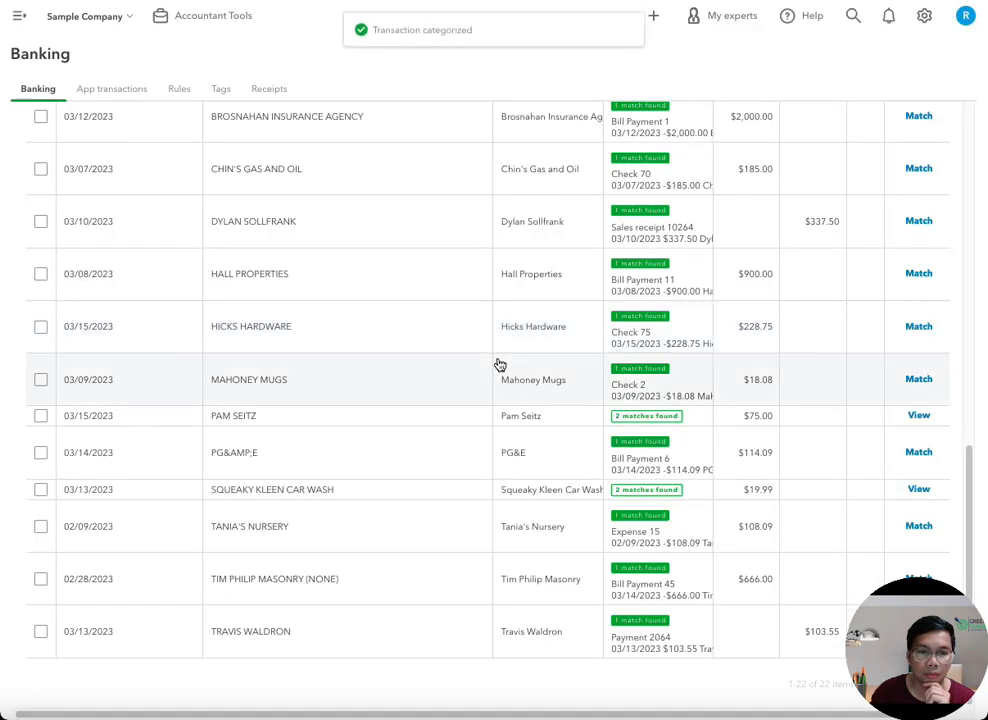
- Review the Categorize option for the 03/15/2023 Hicks Hardware transaction and match the transaction to Check 75
left_click(333, 336)
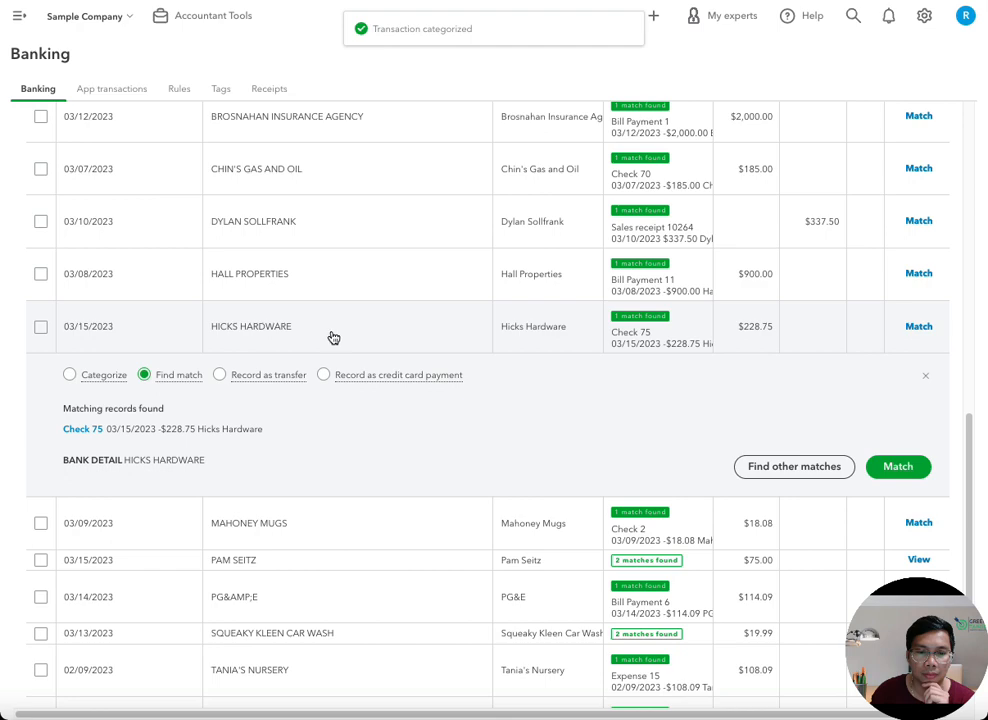
left_click(70, 376)
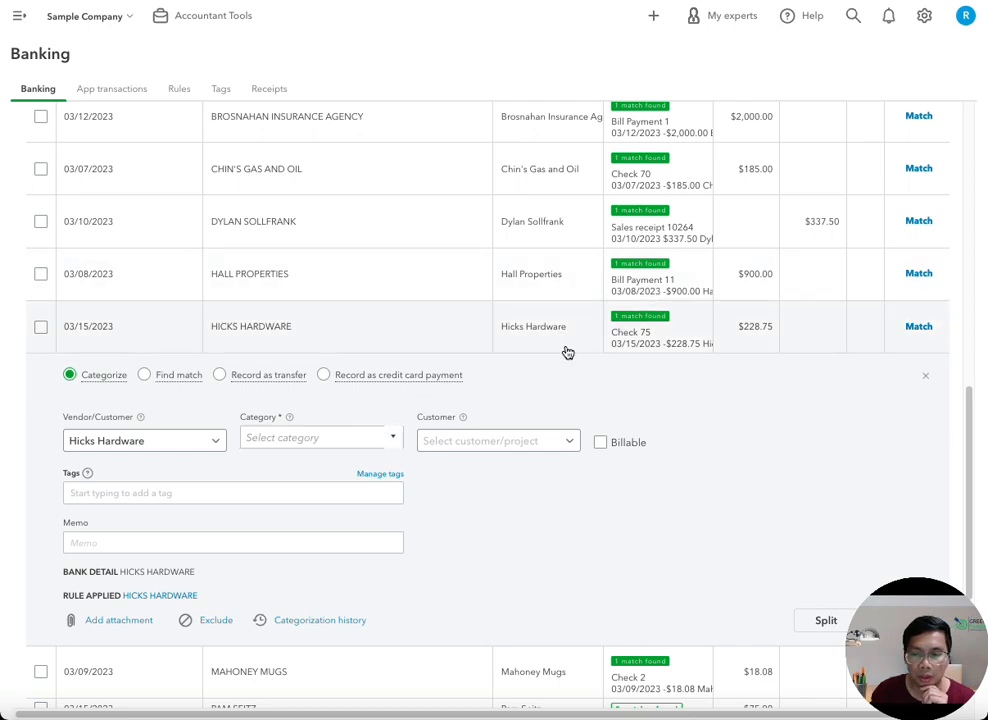
left_click(320, 325)
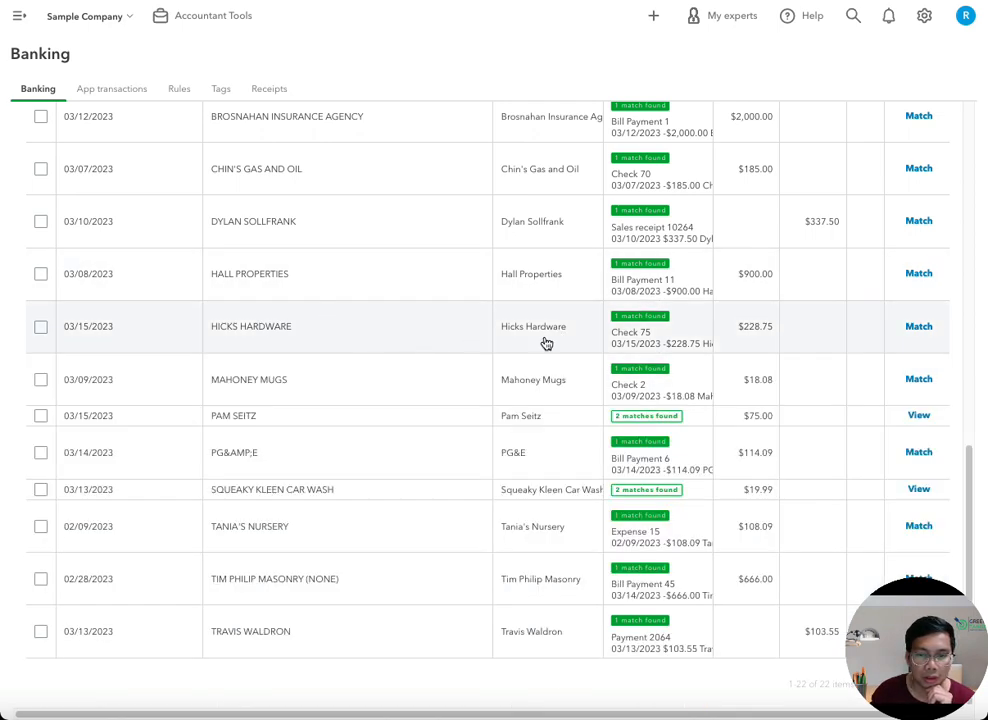
left_click(651, 340)
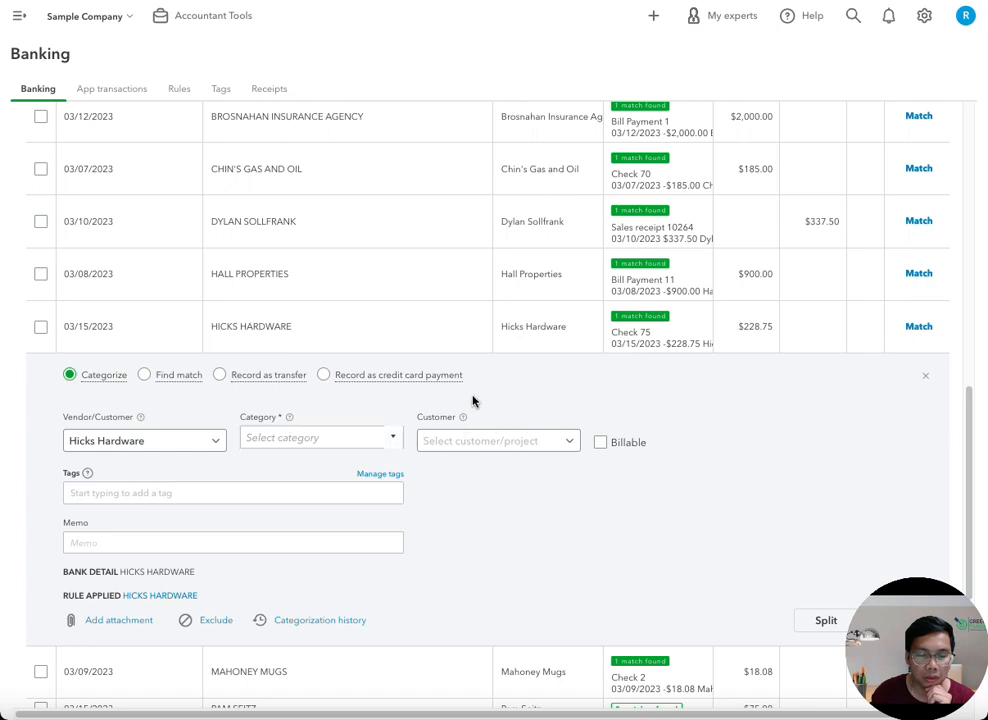
left_click(160, 381)
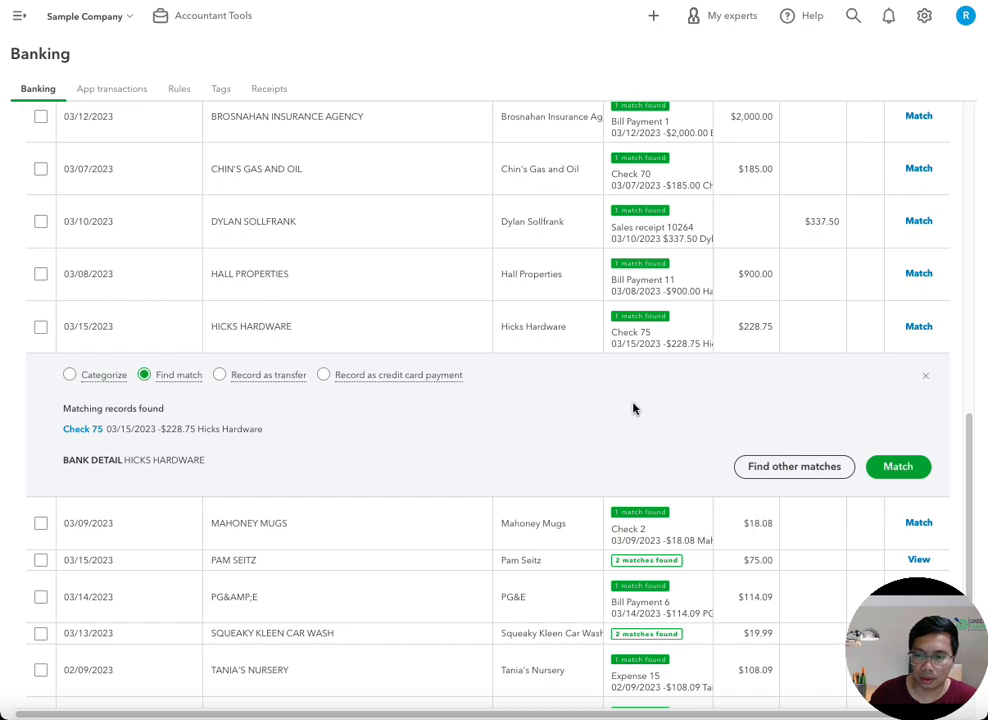
left_click(897, 467)
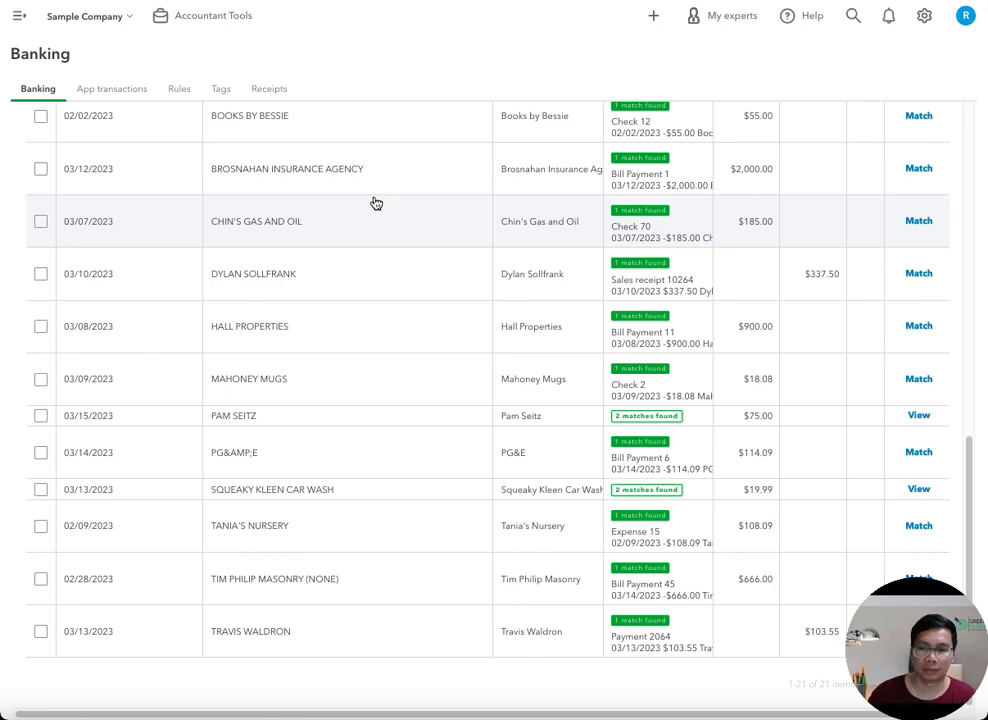
- Review the Categorize fields of the 03/10/2023 money-in transaction for $337.50 and match it to the suggested sales receipt
left_click(322, 278)
scroll(474, 324, "up", 5)
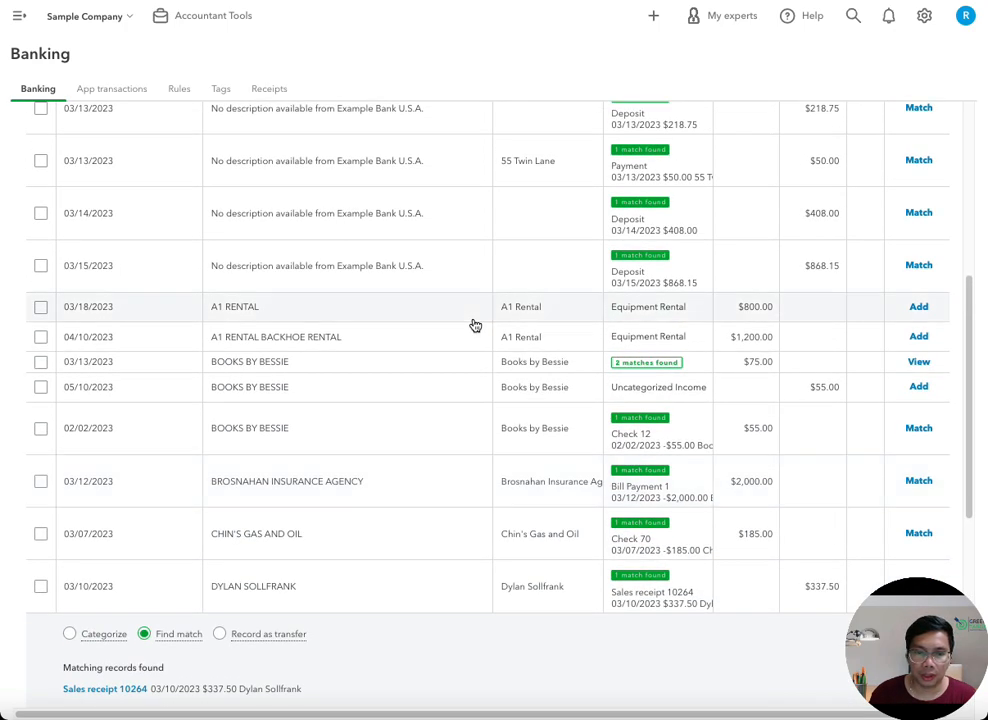
scroll(366, 381, "down", 2)
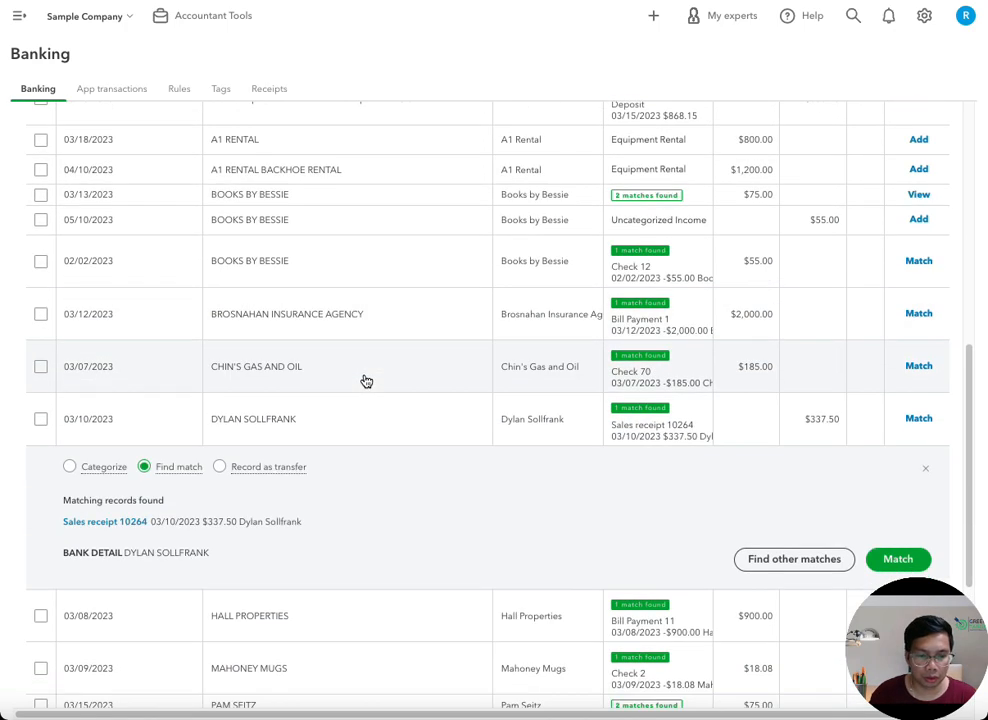
left_click(70, 468)
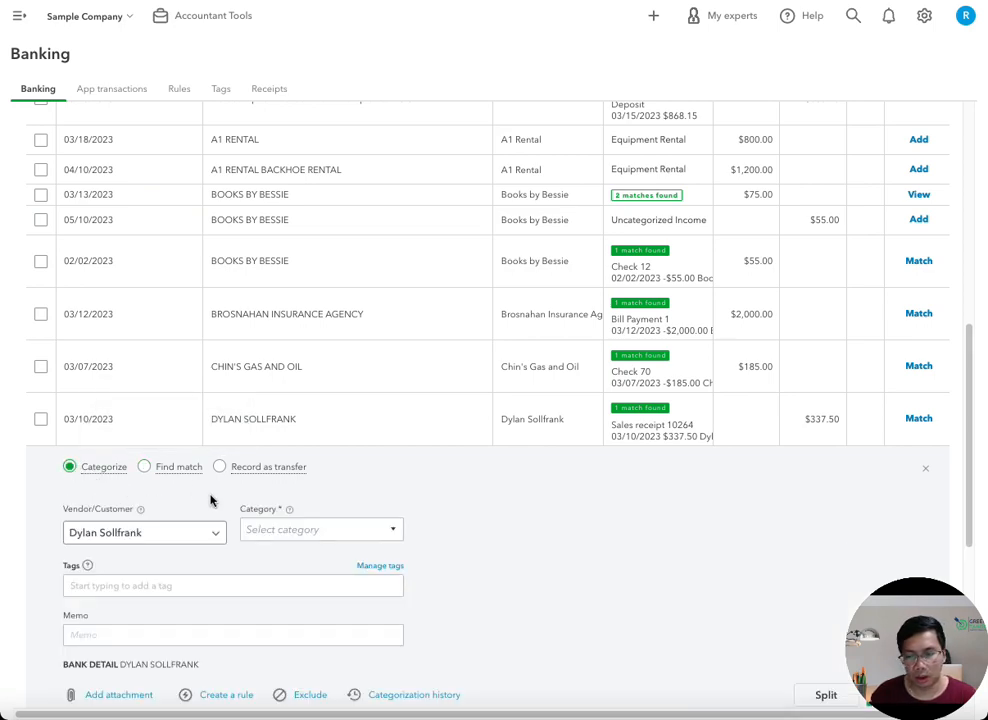
scroll(214, 495, "down", 1)
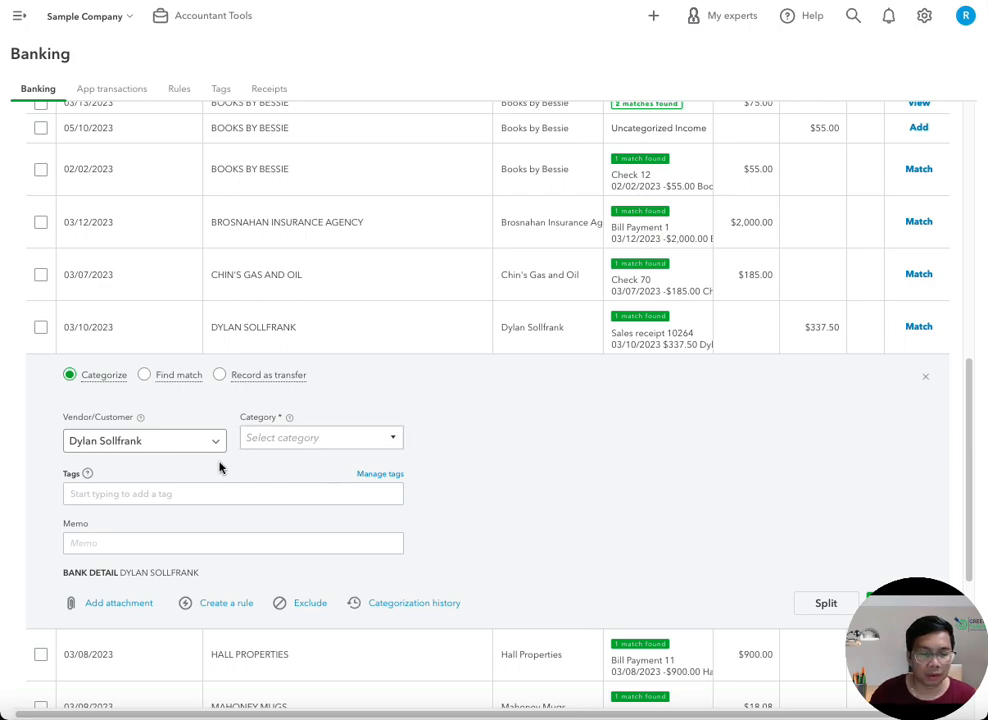
left_click(161, 447)
left_click(319, 436)
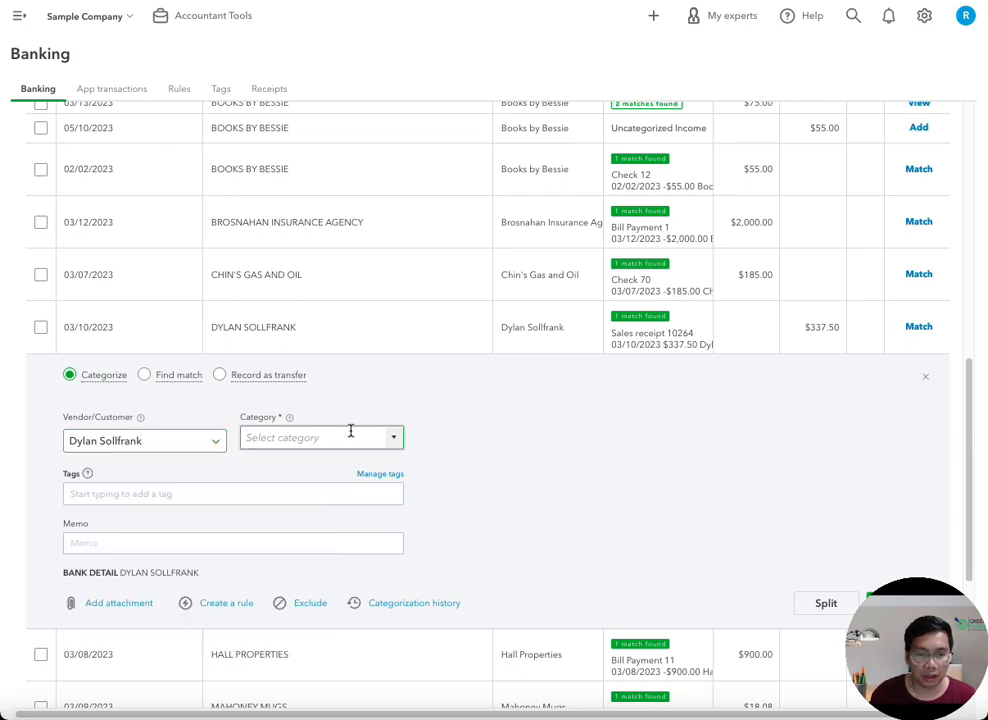
left_click(147, 376)
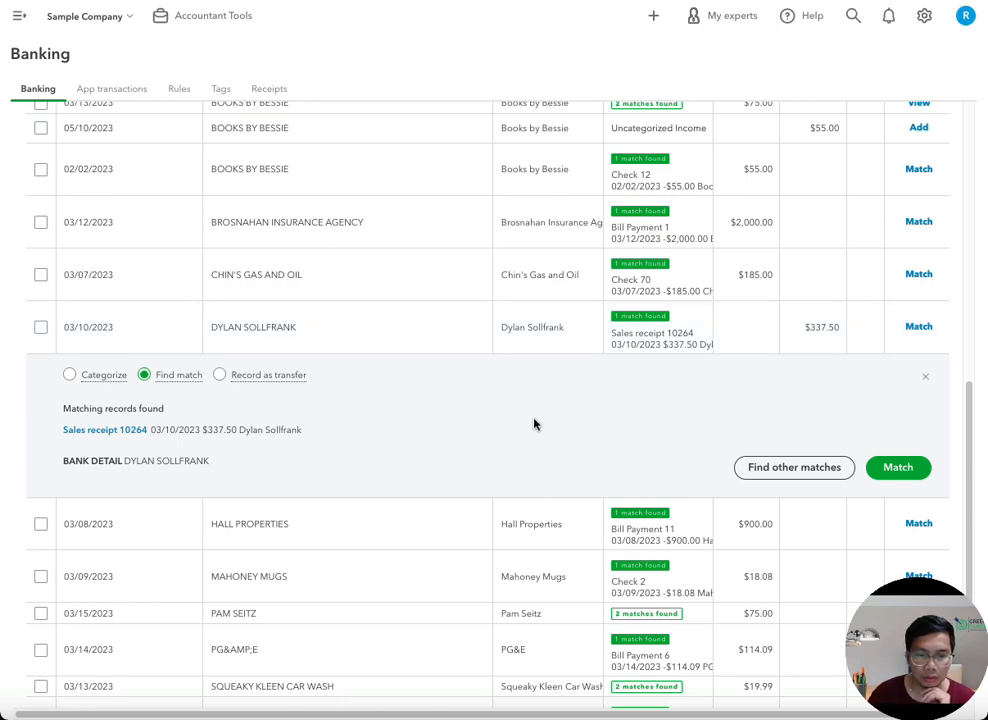
left_click(898, 468)
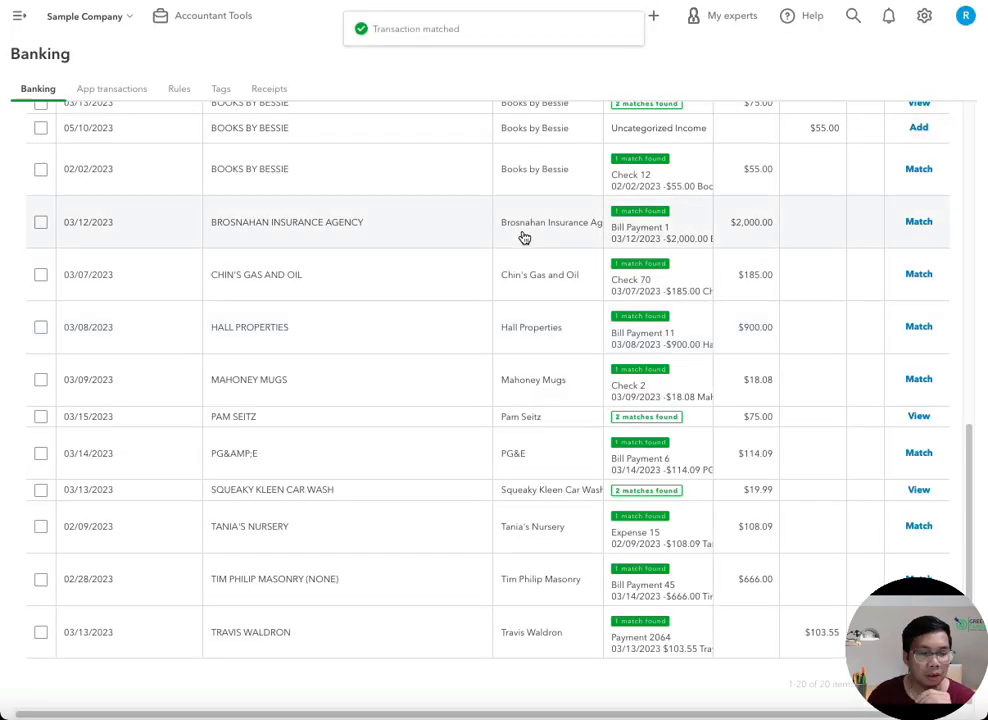
- Expand the 03/18/2023 A1 Rental transaction and examine its Record as transfer and Record as credit card payment options
scroll(452, 344, "up", 3)
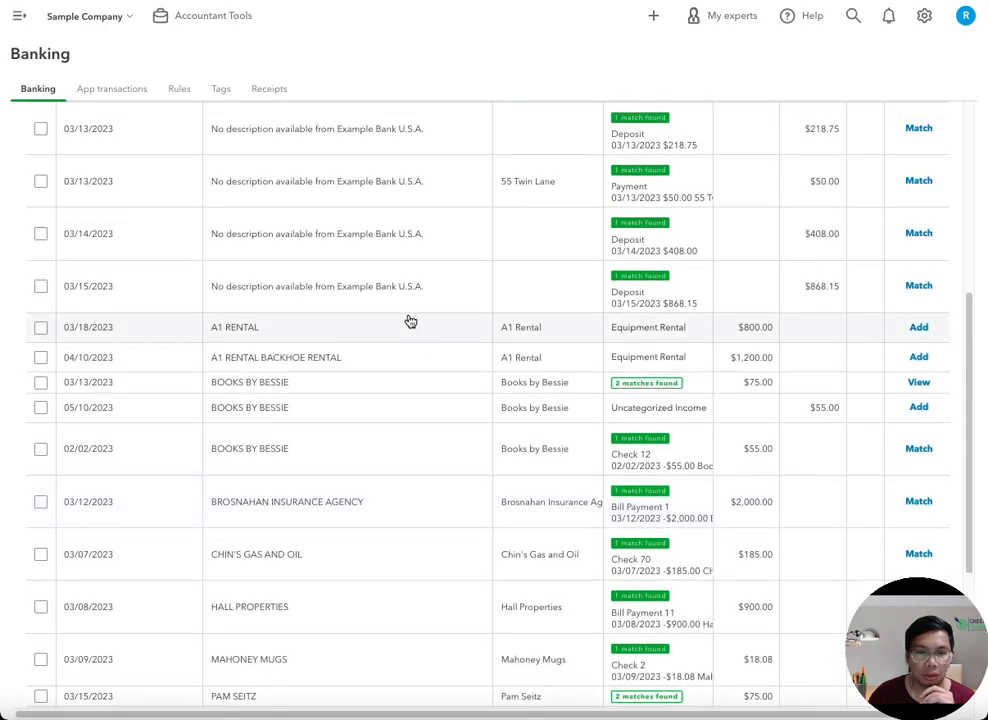
scroll(408, 311, "up", 1)
left_click(340, 360)
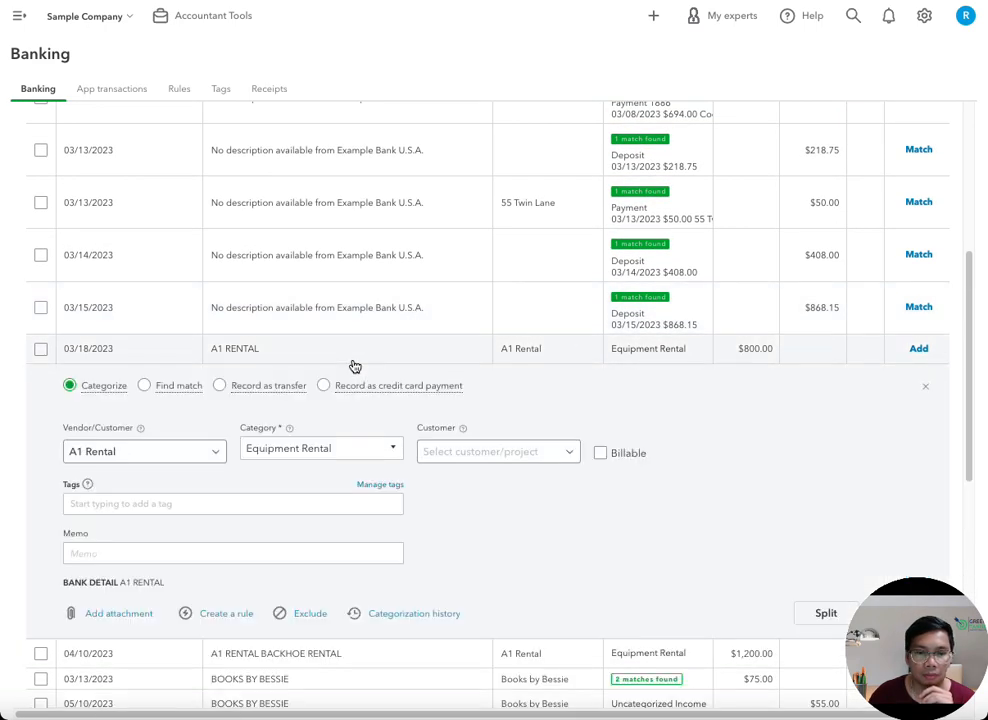
left_click(221, 387)
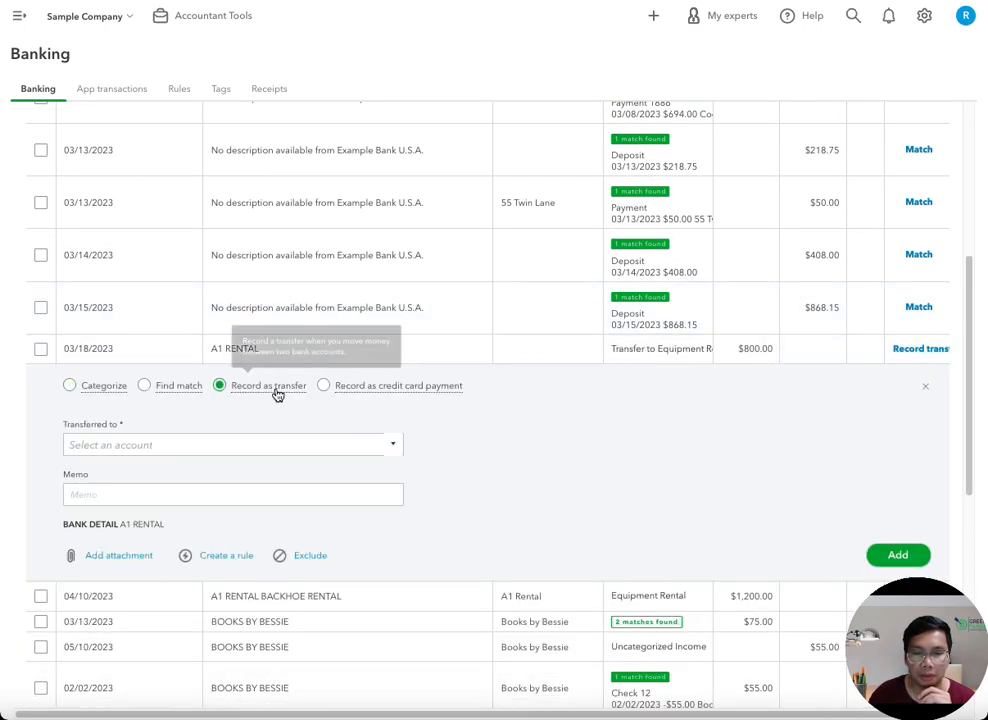
left_click(325, 386)
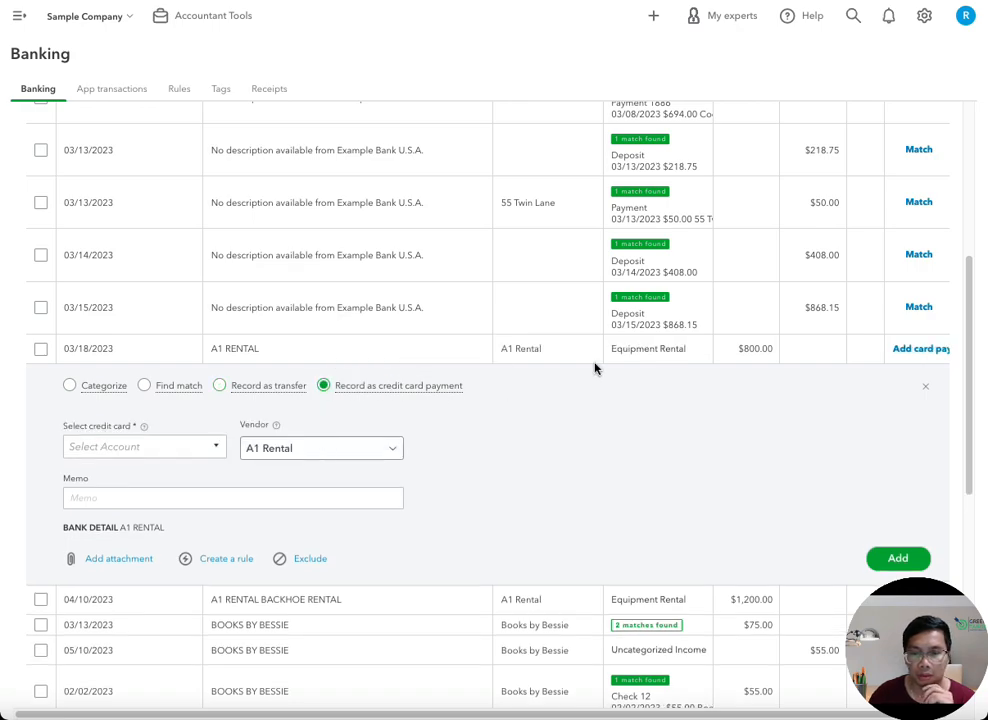
left_click(219, 387)
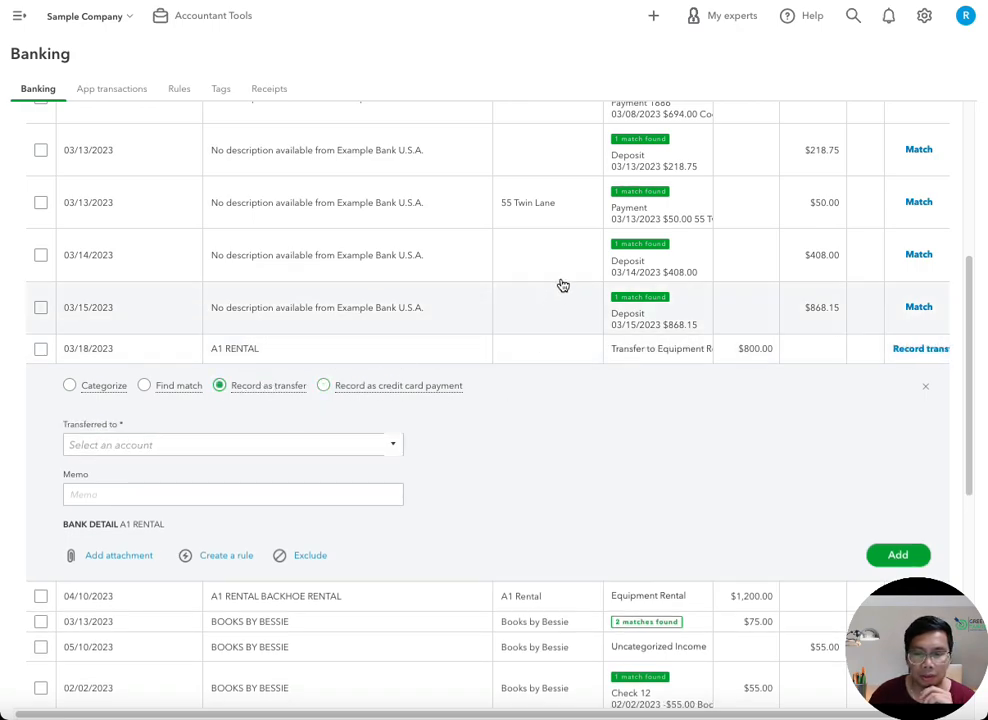
- Compare the Savings and Checking accounts' transactions awaiting review, ending on the Checking list
scroll(562, 284, "up", 5)
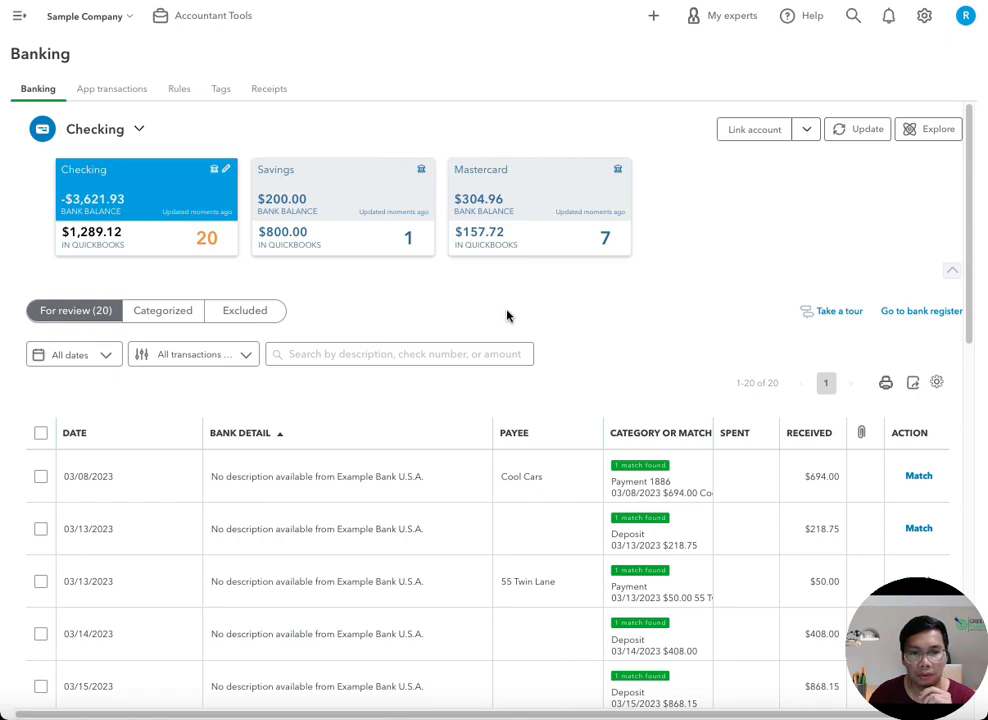
left_click(389, 224)
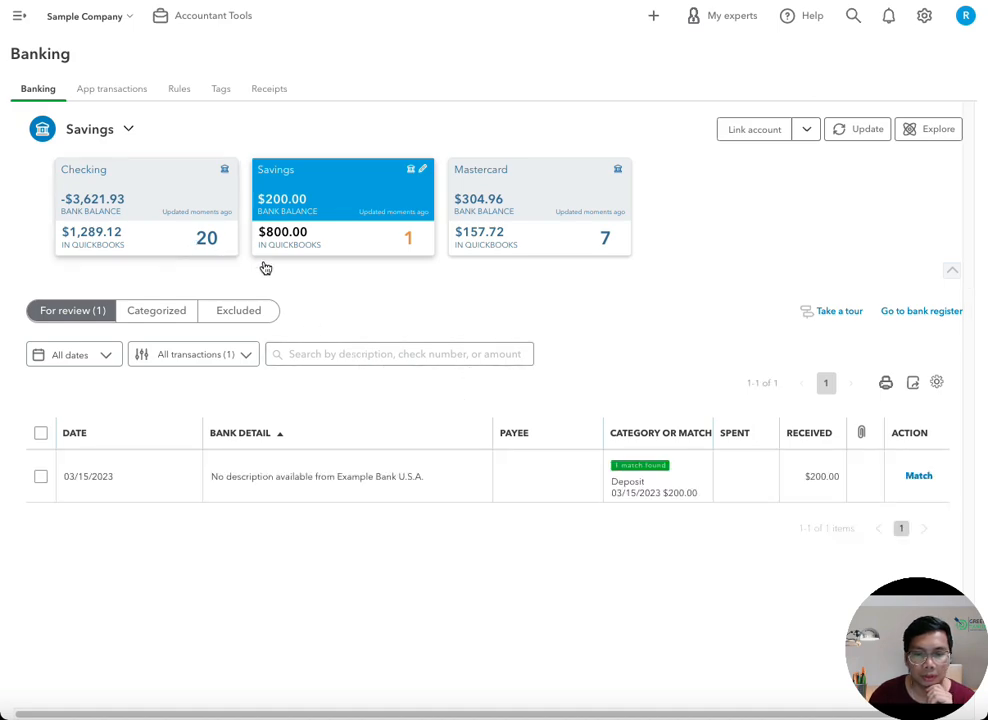
left_click(126, 196)
left_click(319, 194)
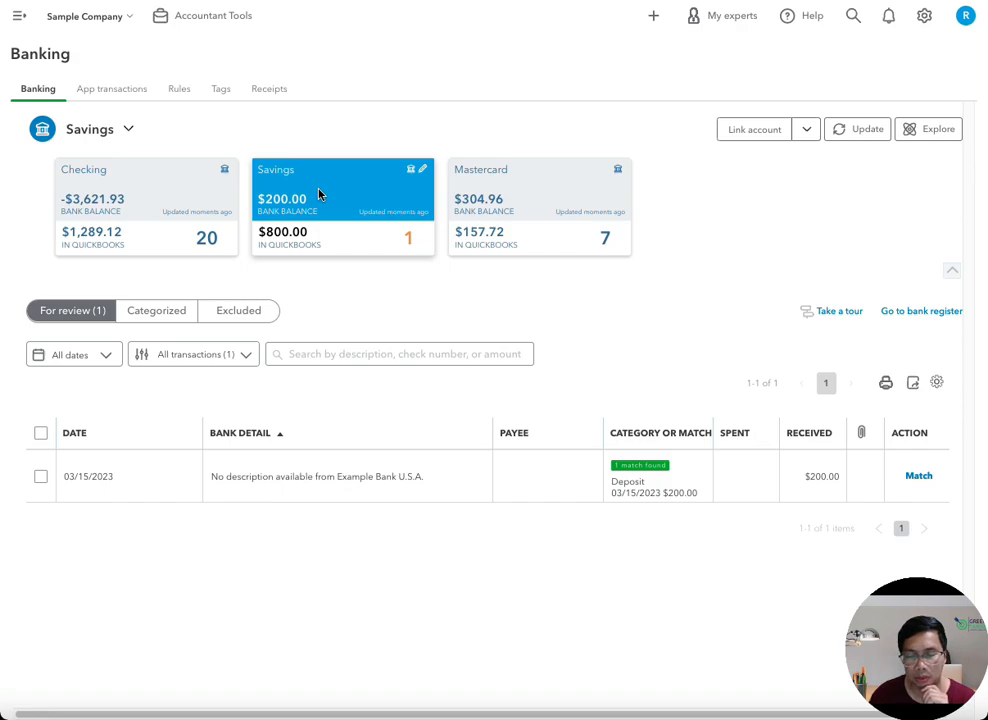
left_click(232, 225)
scroll(511, 436, "down", 3)
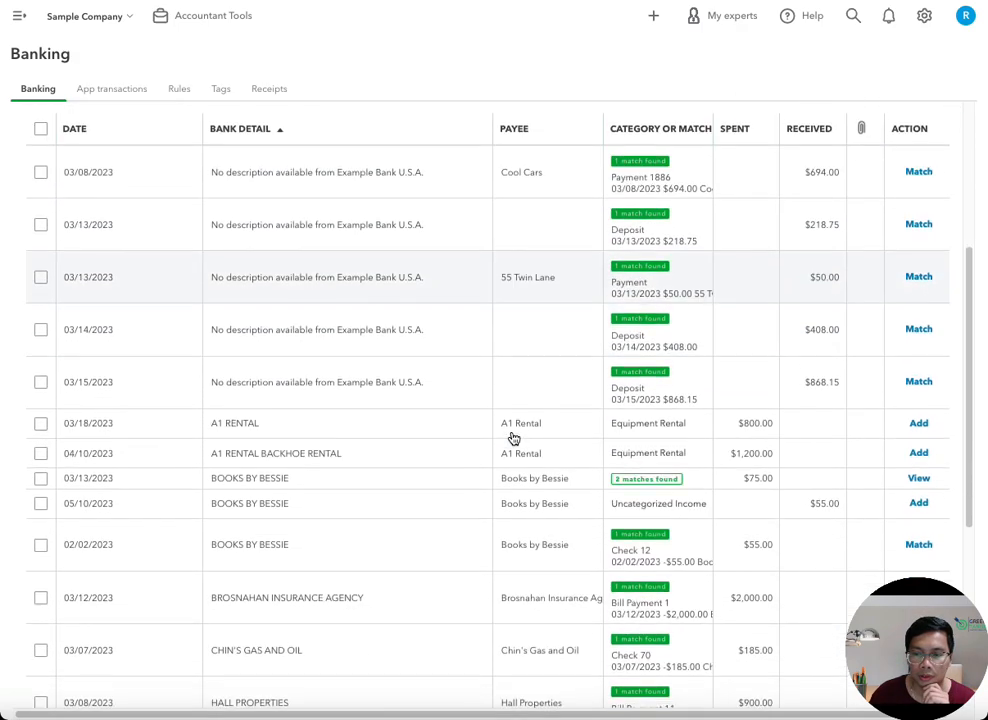
- Record the Checking account's 02/28/2023 Tim Philip Masonry transaction for $666.00 as a transfer to Savings
scroll(408, 406, "down", 5)
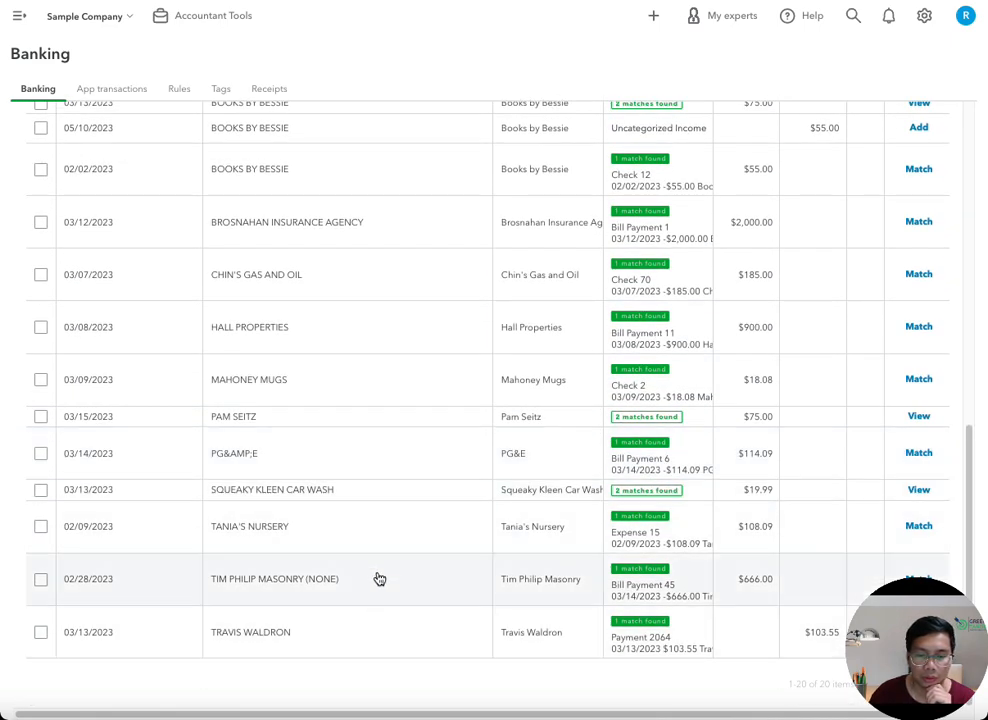
left_click(377, 578)
scroll(235, 600, "down", 2)
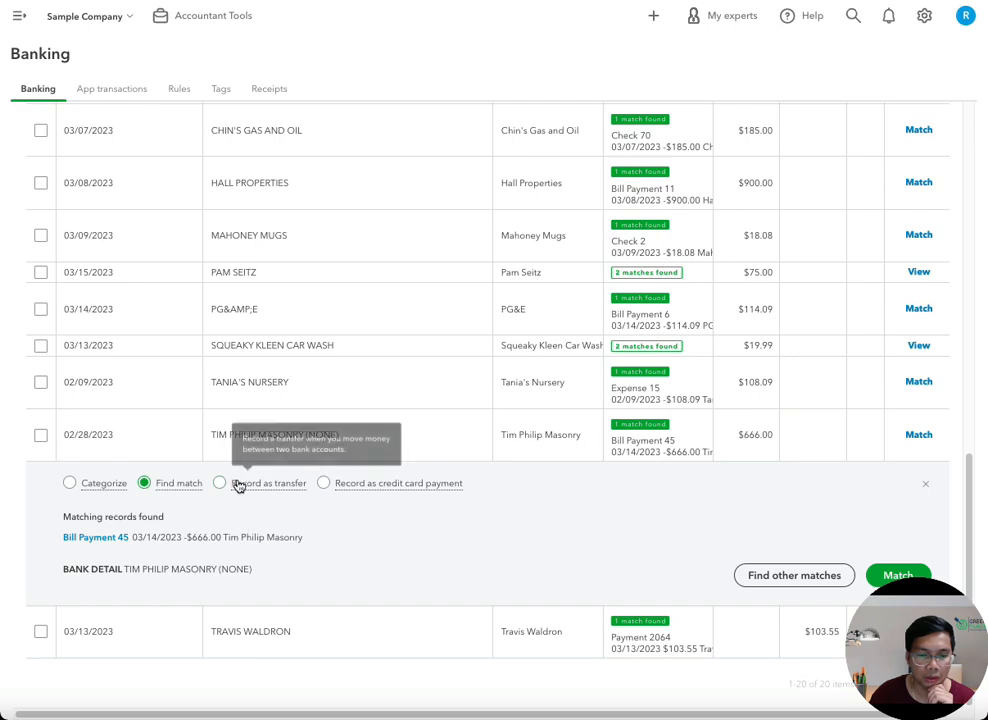
left_click(220, 483)
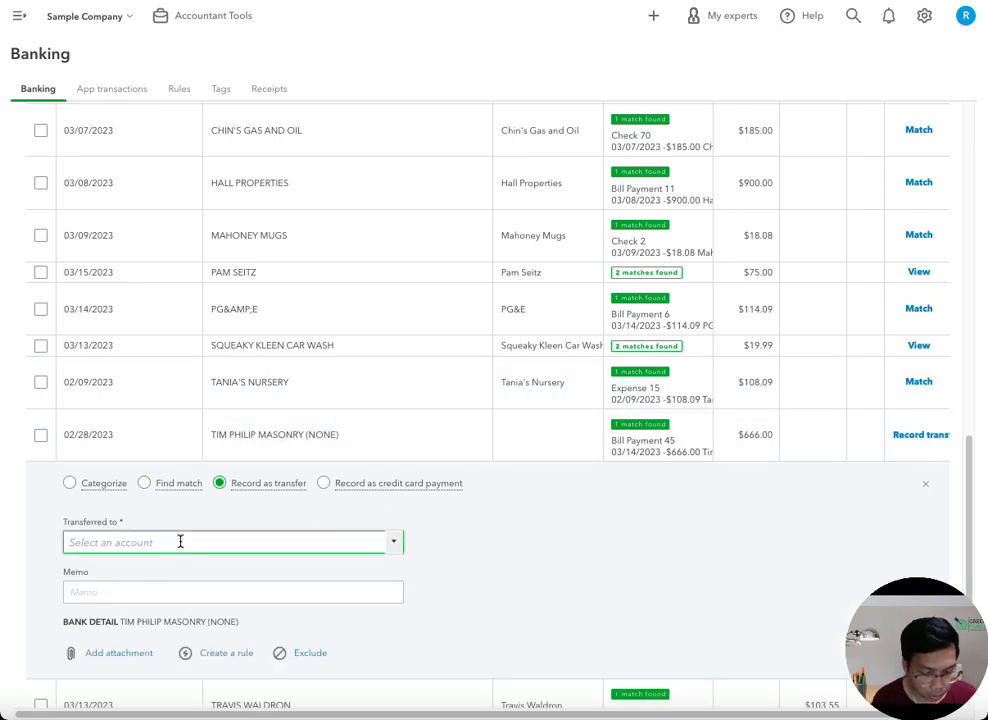
type("Savings")
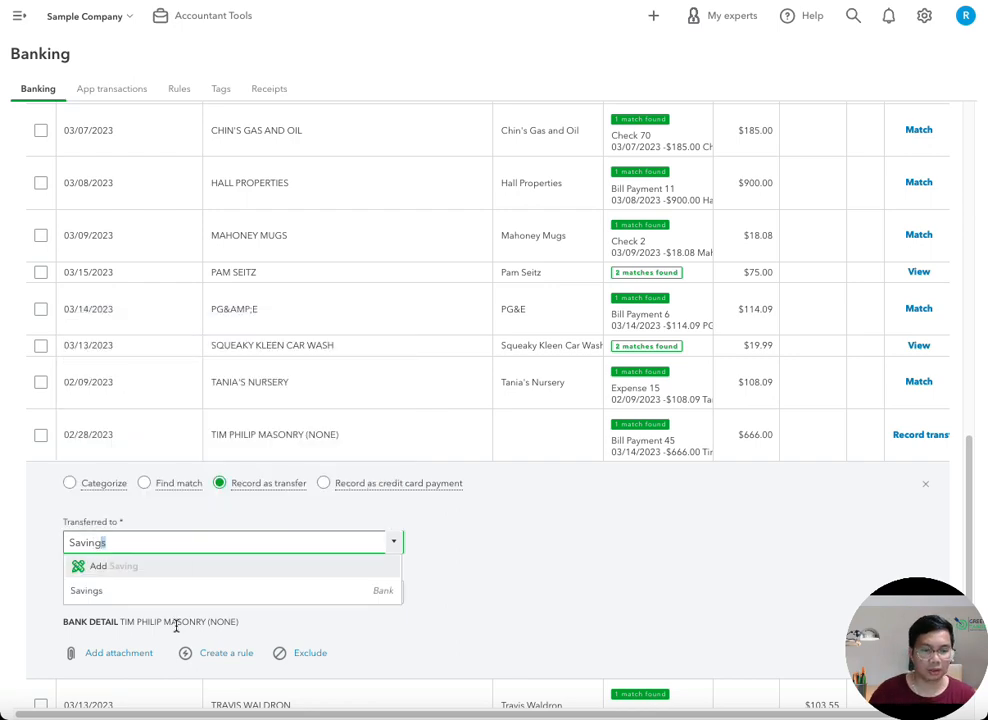
left_click(146, 587)
scroll(417, 584, "down", 1)
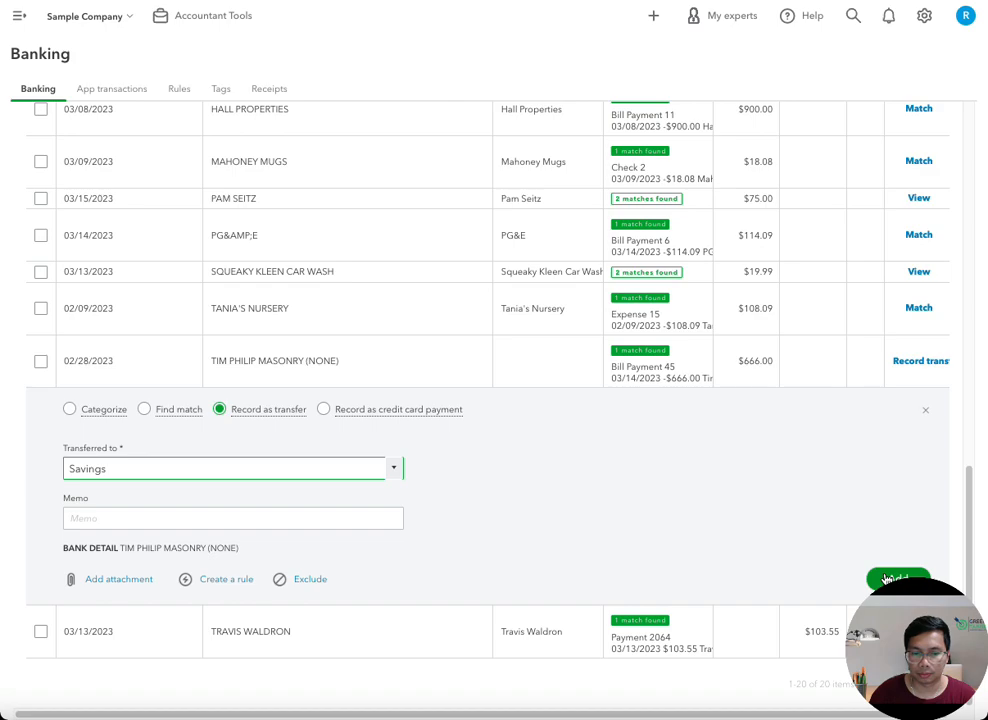
left_click(887, 579)
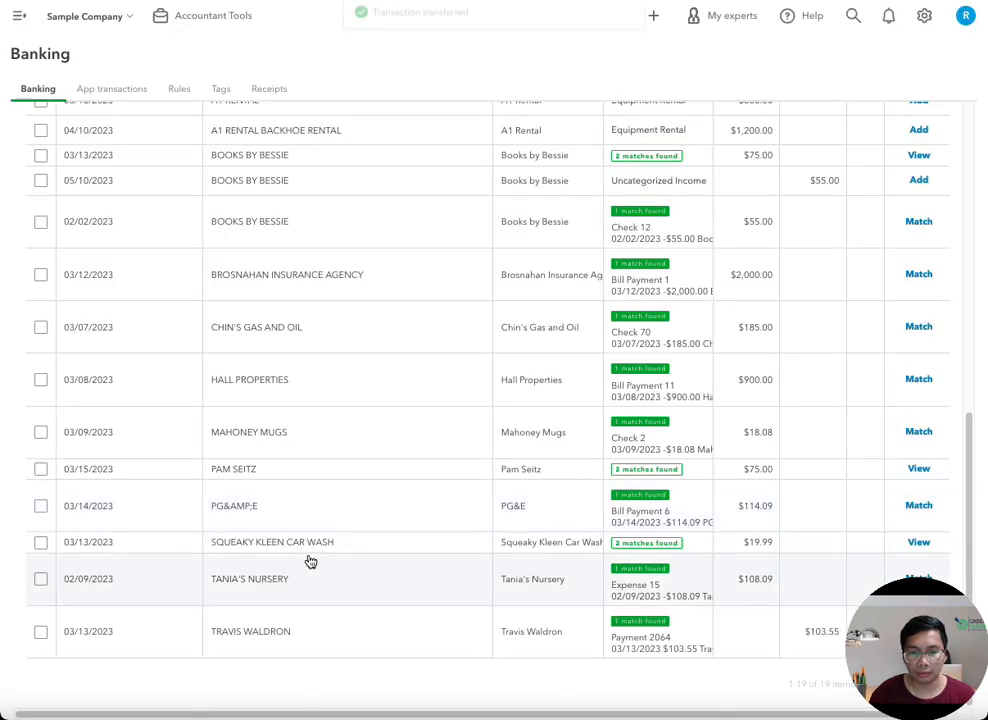
- Check the Savings account for the other side of the transfer and expand its 03/15/2023 deposit
scroll(451, 420, "up", 10)
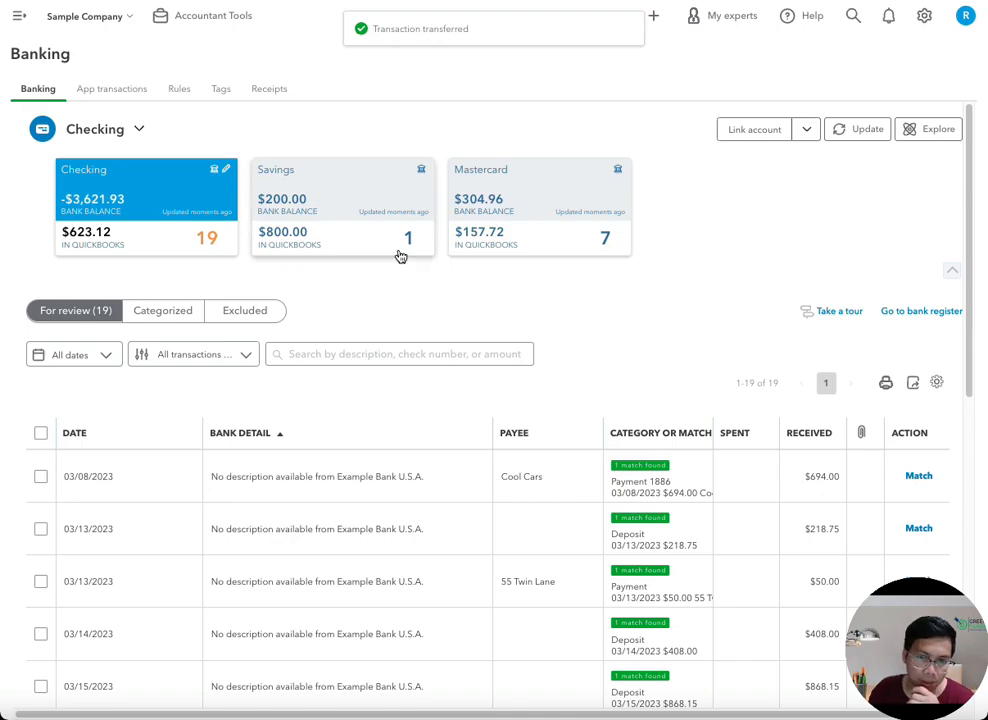
left_click(366, 205)
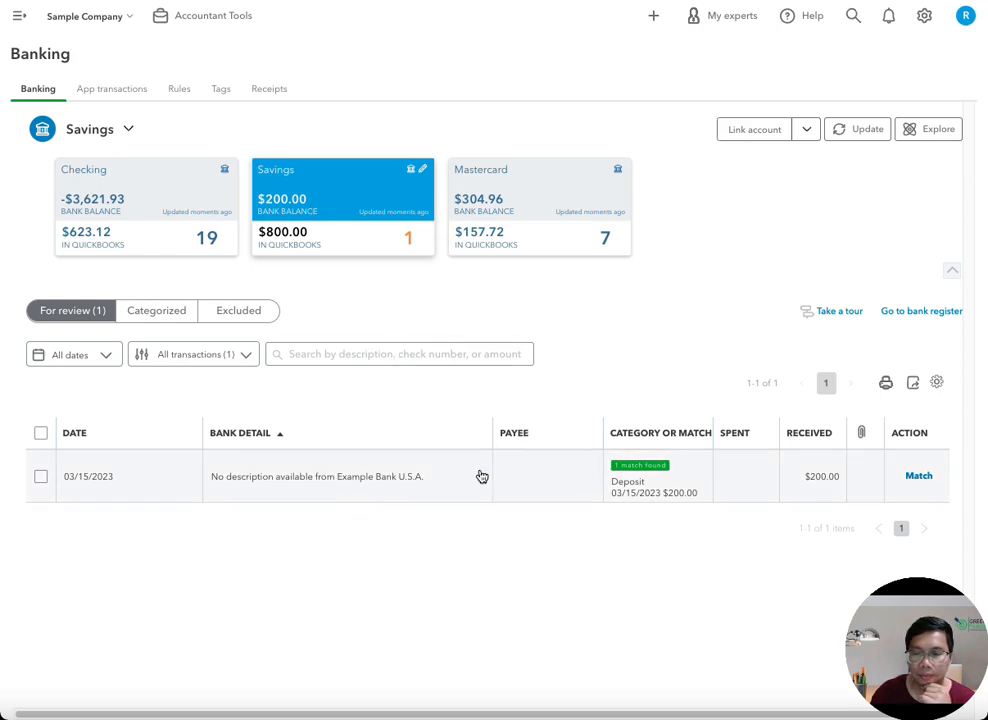
left_click(426, 472)
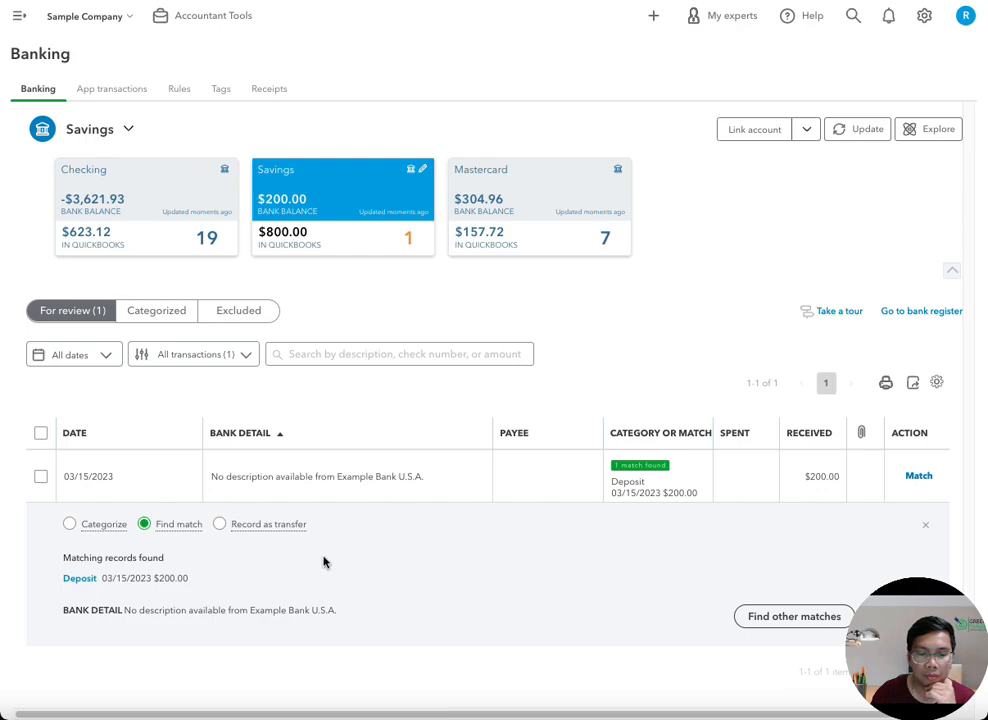
- Examine the Record as credit card payment option for the Checking account's 03/18/2023 A1 Rental transaction
left_click(148, 210)
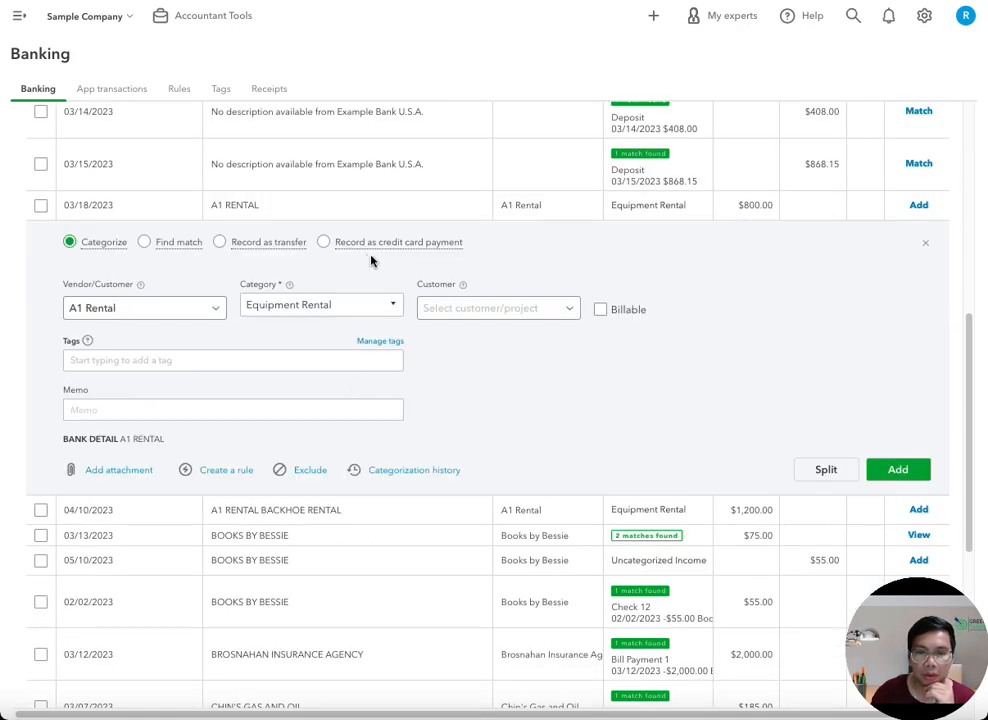
left_click(323, 243)
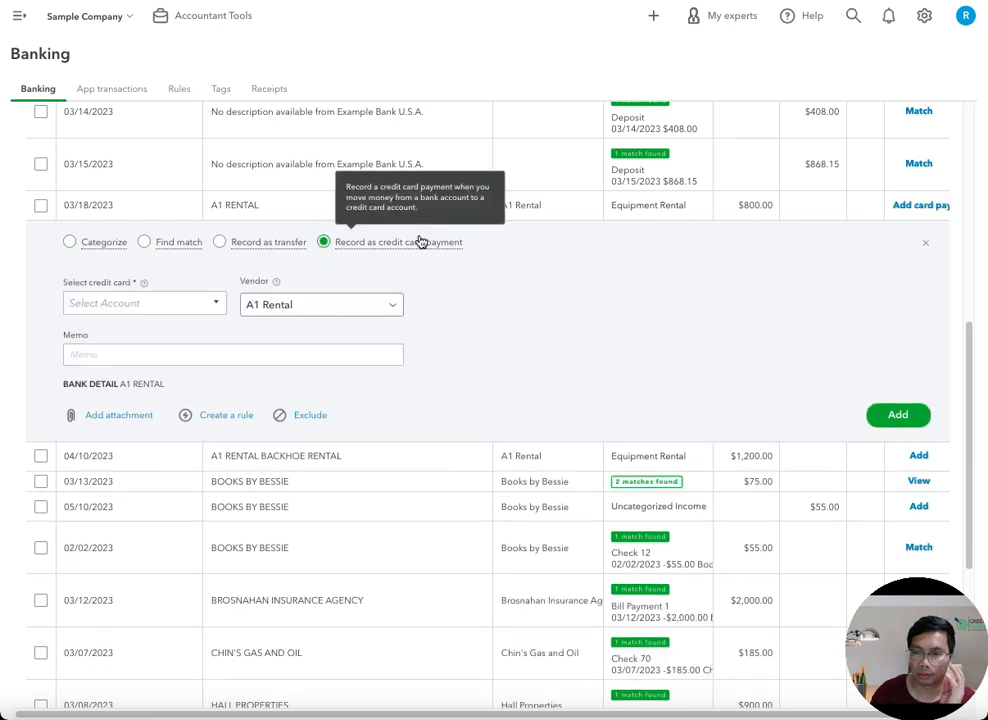
scroll(540, 210, "up", 10)
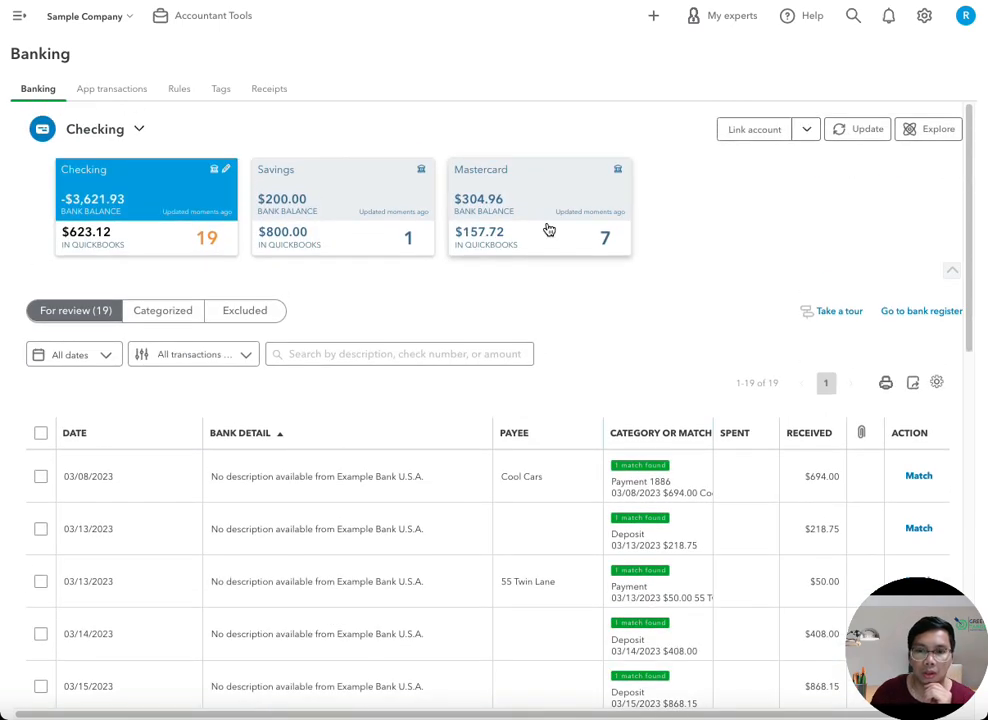
- Review the Mastercard account's transactions awaiting review and expand the 04/10/2023 Amazon Software entry
left_click(540, 198)
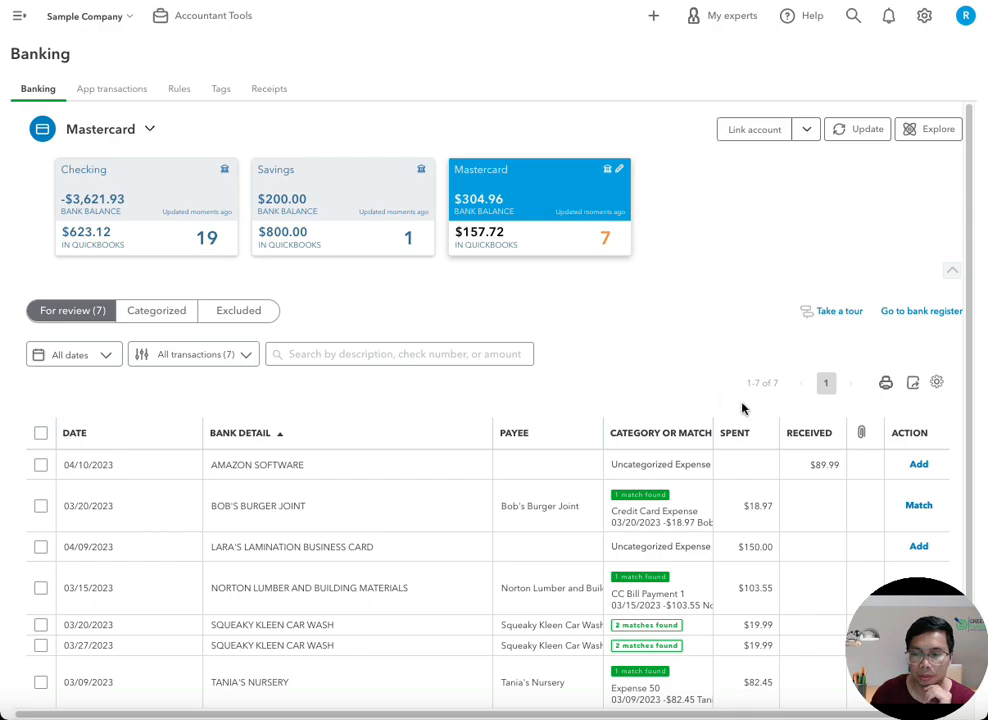
scroll(756, 430, "down", 1)
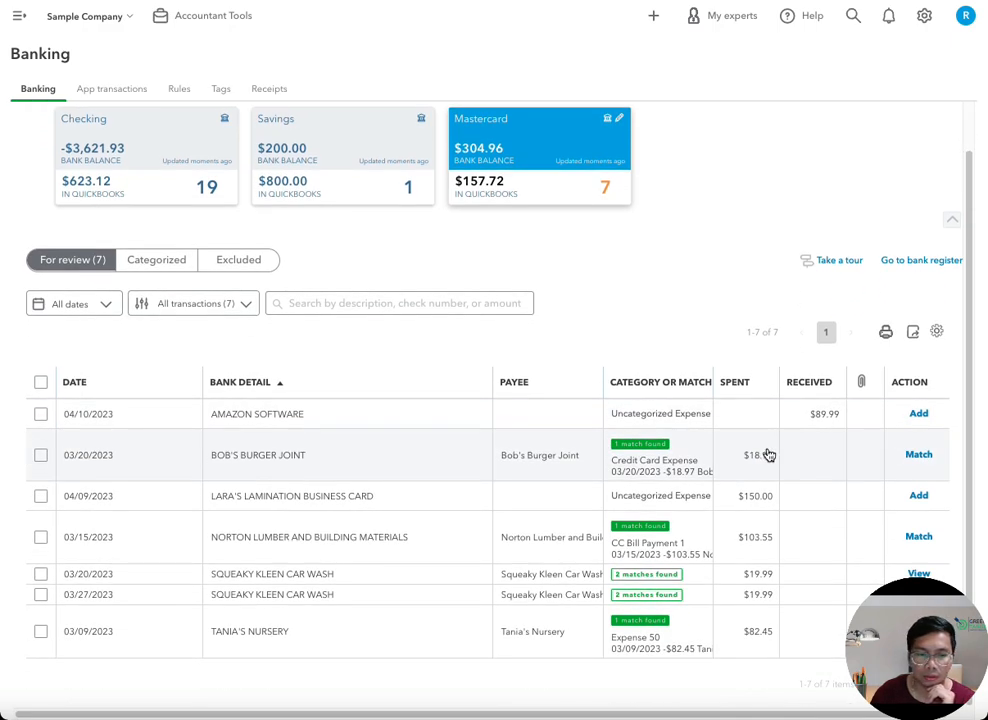
left_click(420, 414)
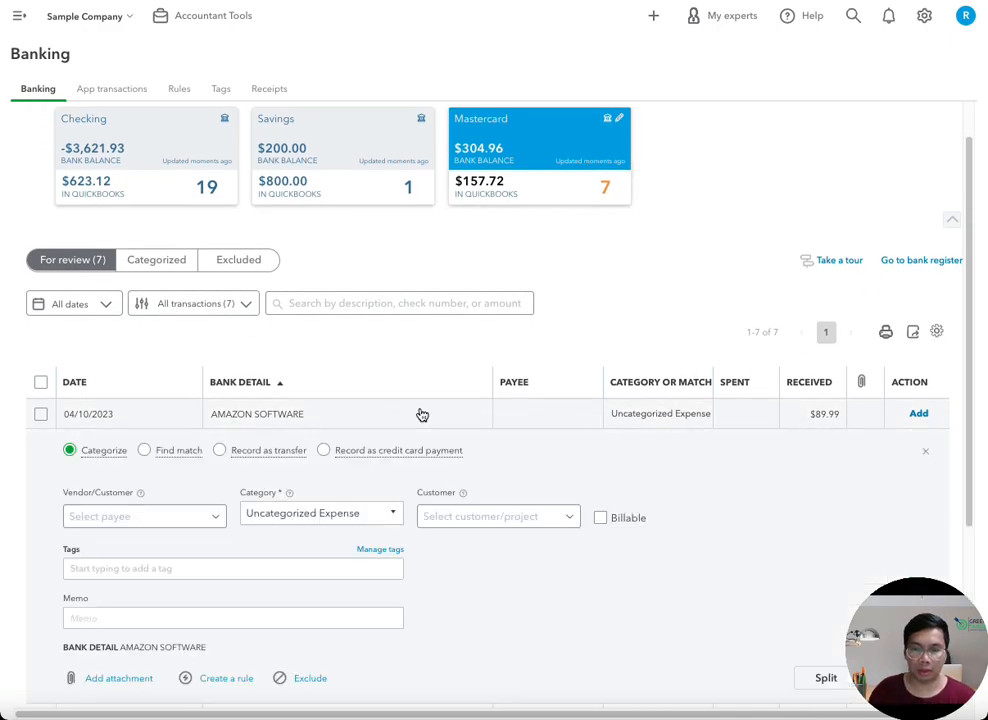
scroll(723, 490, "down", 5)
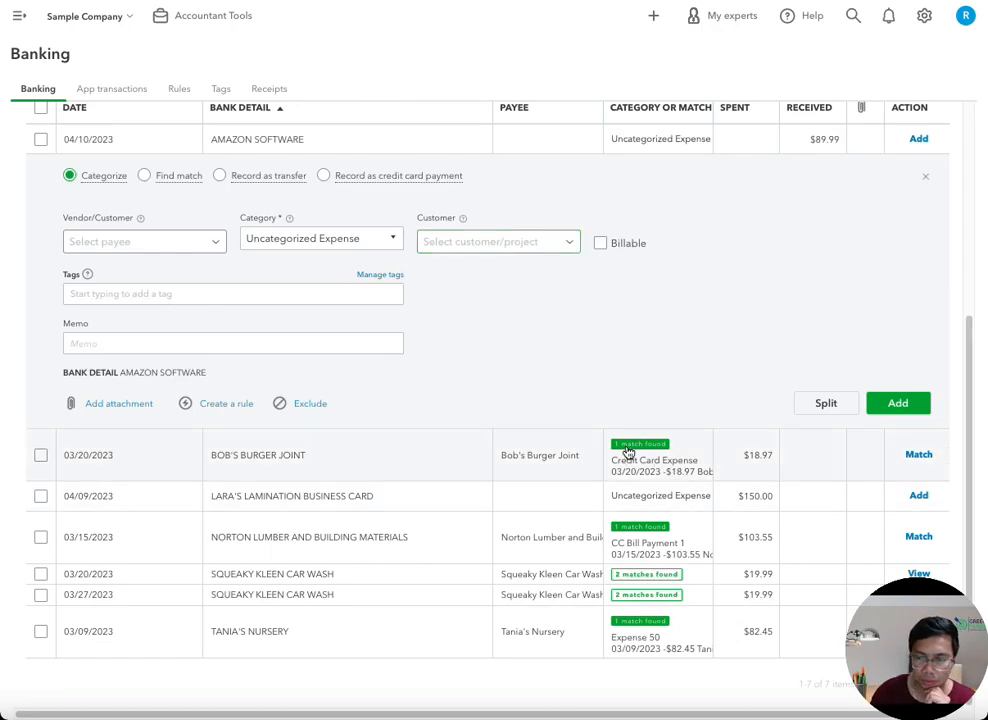
scroll(600, 440, "up", 6)
- Set the Checking account's 03/14/2023 PG&E transaction to be a credit card payment on the Mastercard account
left_click(143, 170)
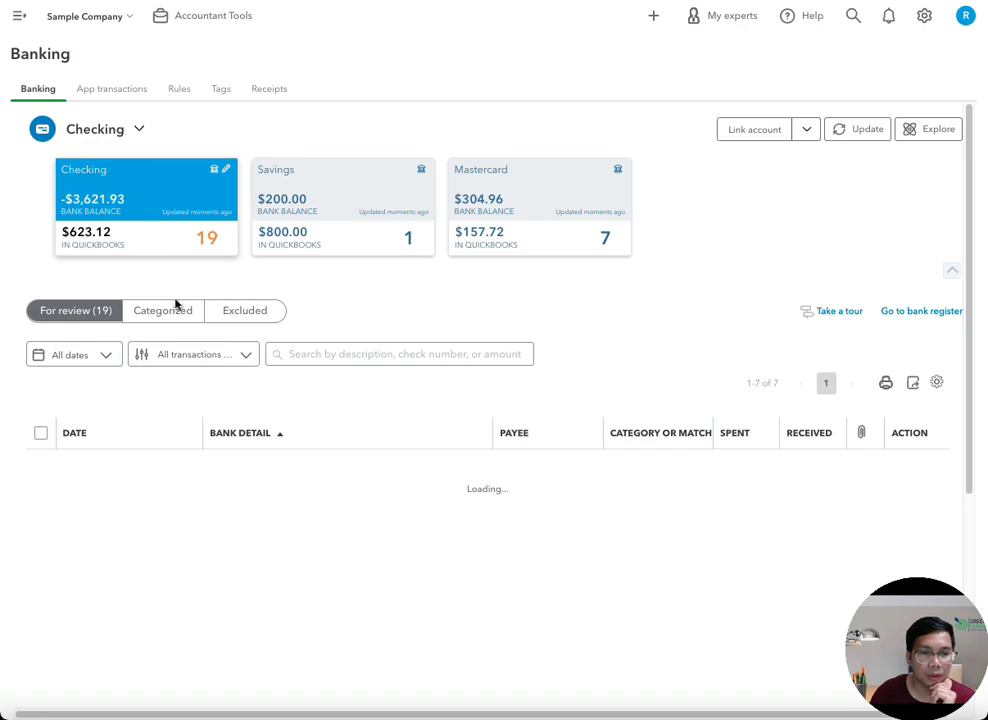
scroll(480, 560, "down", 3)
scroll(612, 470, "down", 5)
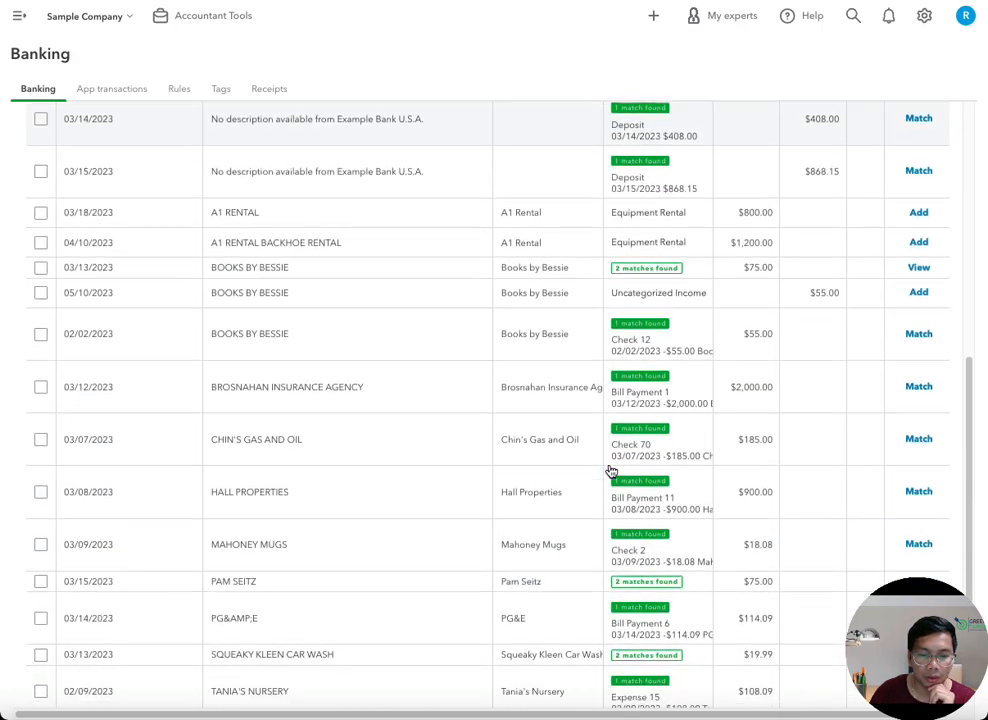
scroll(612, 470, "down", 1)
left_click(330, 510)
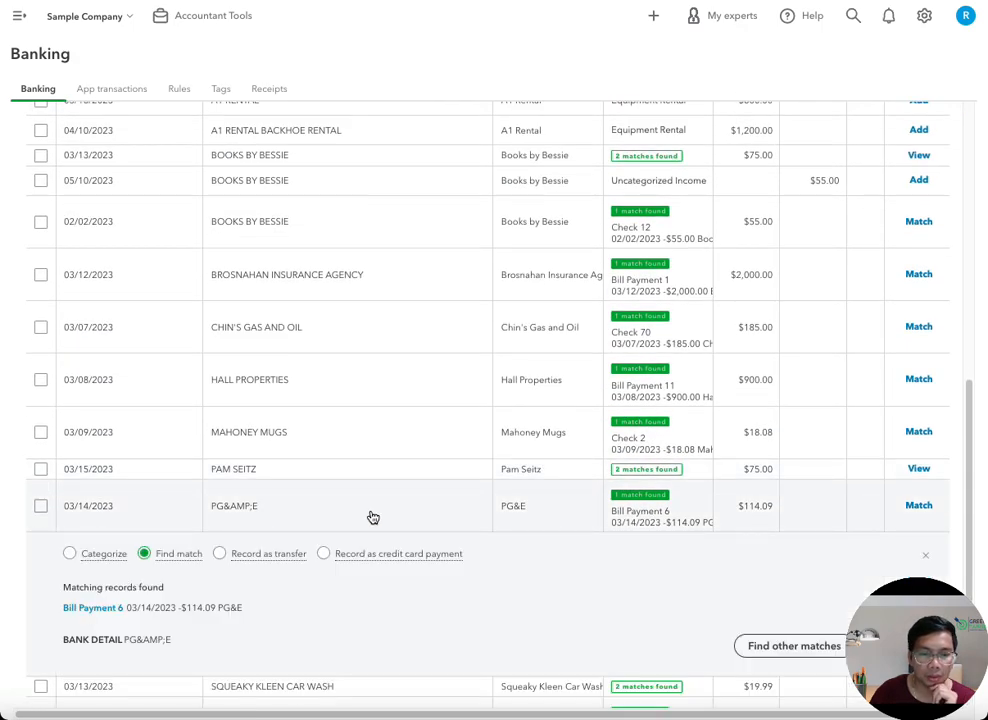
left_click(324, 555)
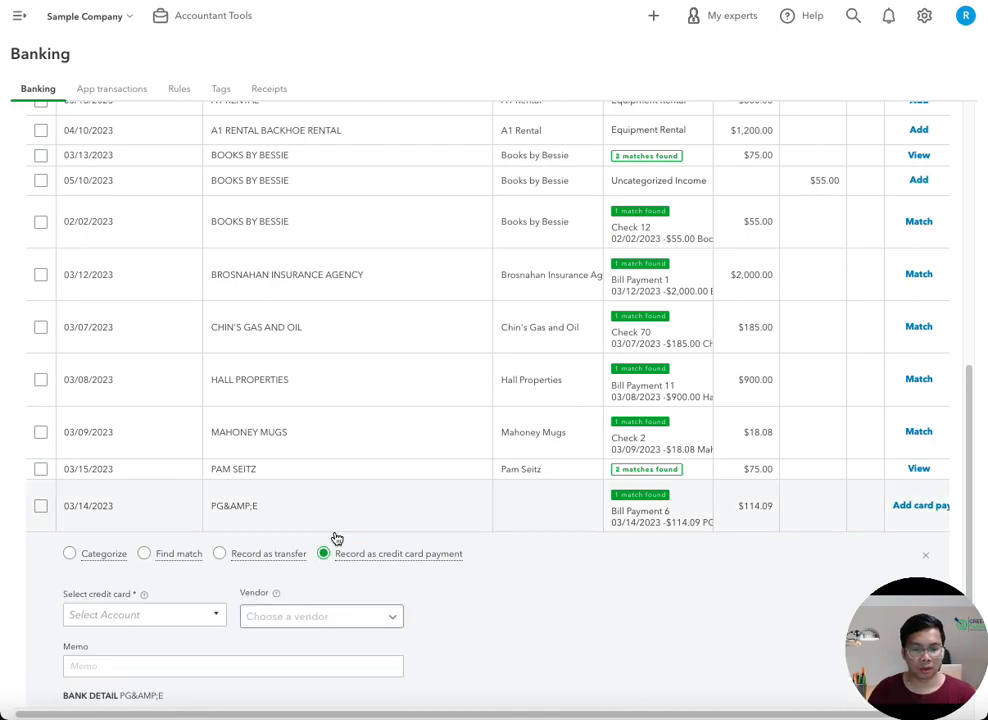
scroll(331, 560, "down", 1)
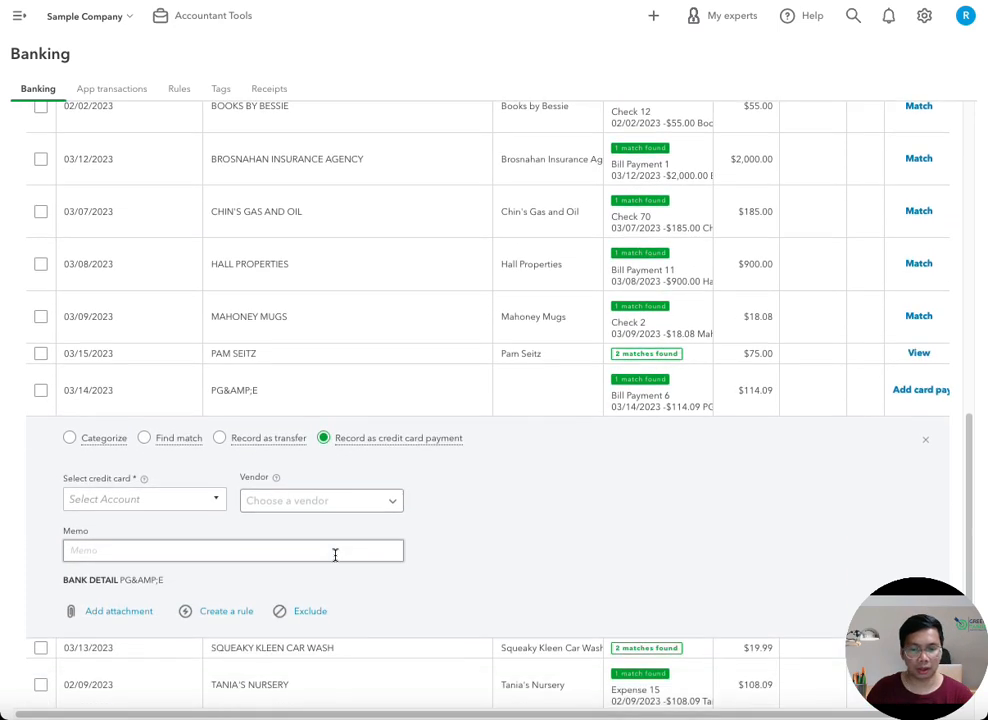
left_click(121, 500)
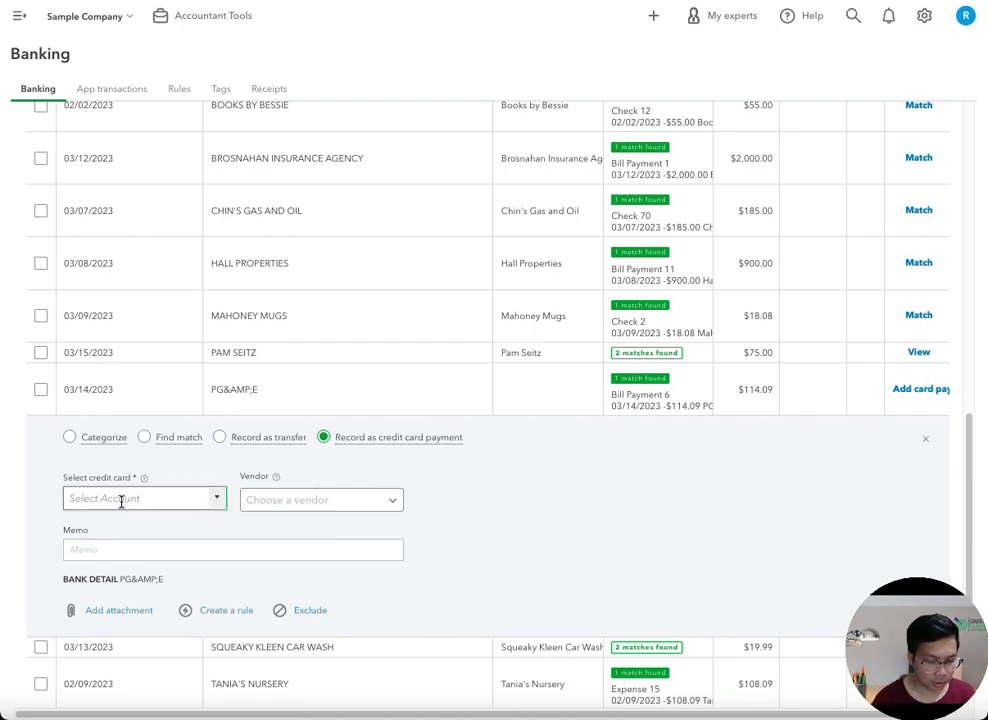
type("master")
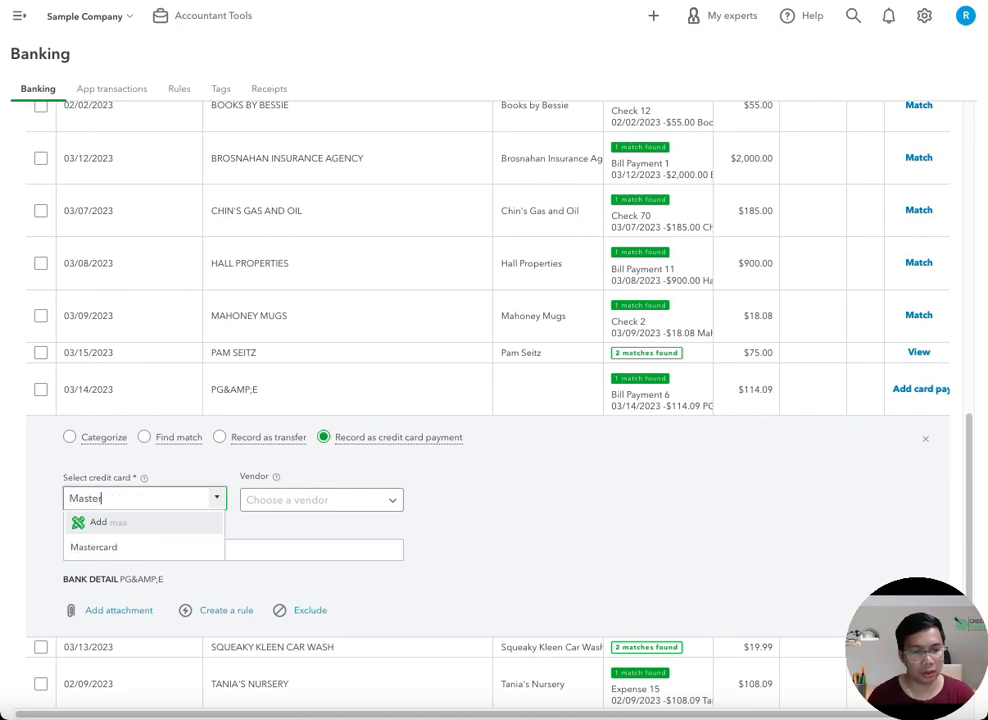
left_click(112, 546)
- Create Chase as a new vendor for the PG&E card payment and add the payment to the books
left_click(310, 501)
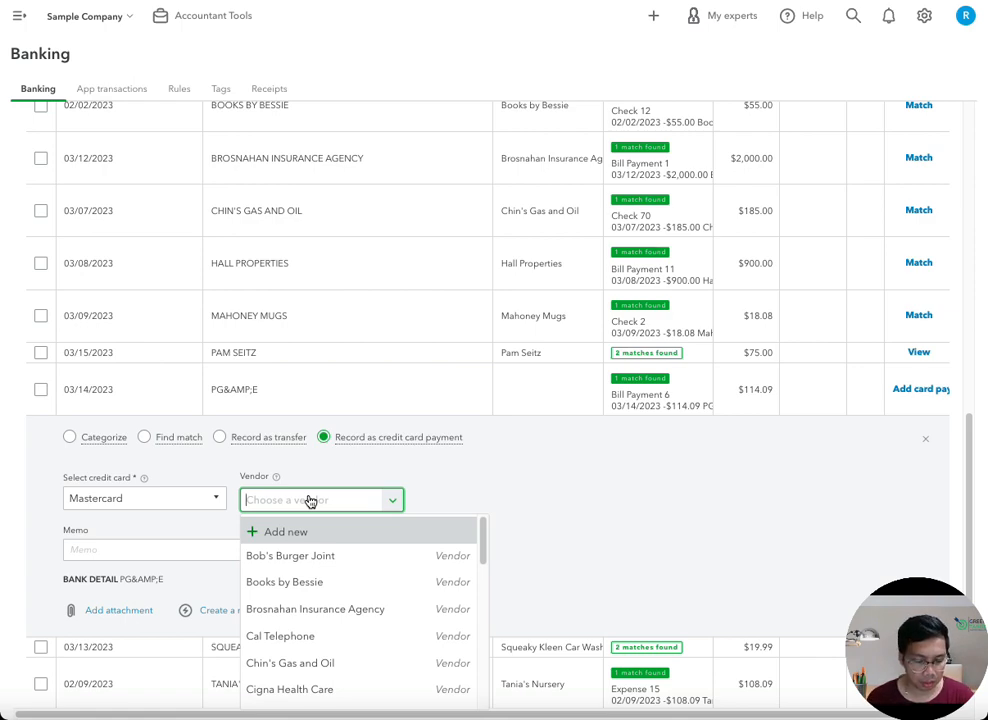
type("Chase")
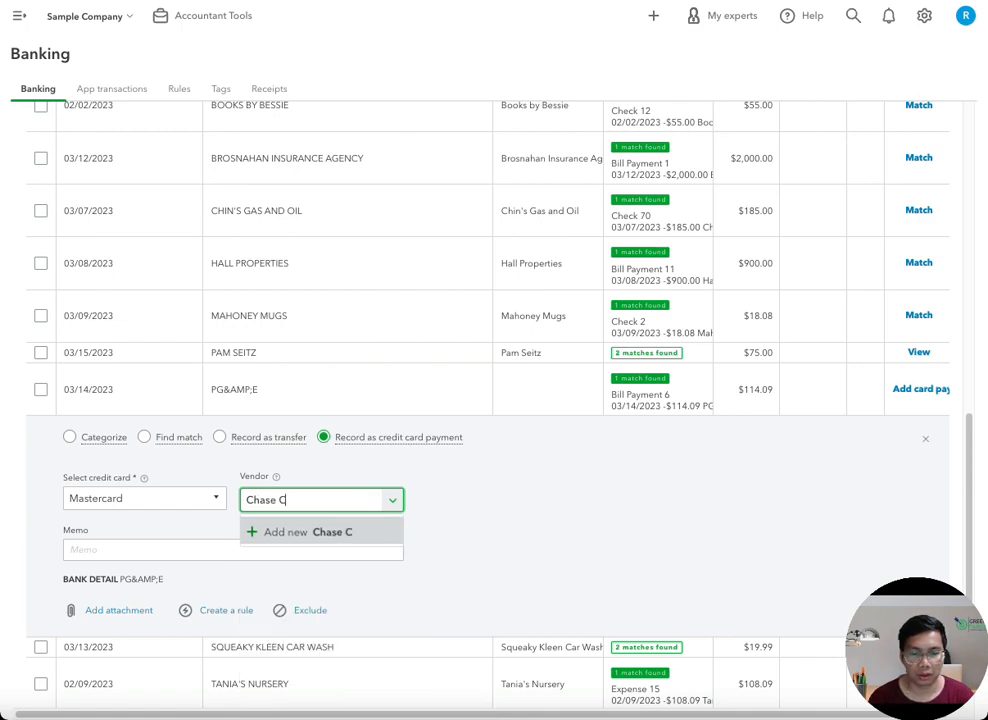
left_click(320, 536)
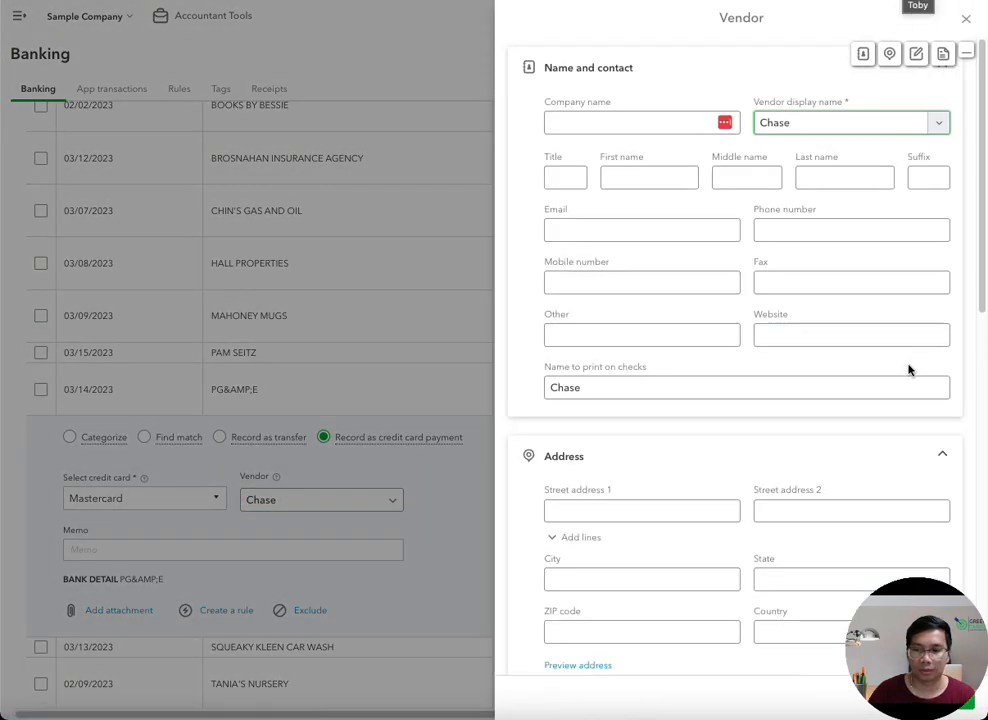
left_click(968, 704)
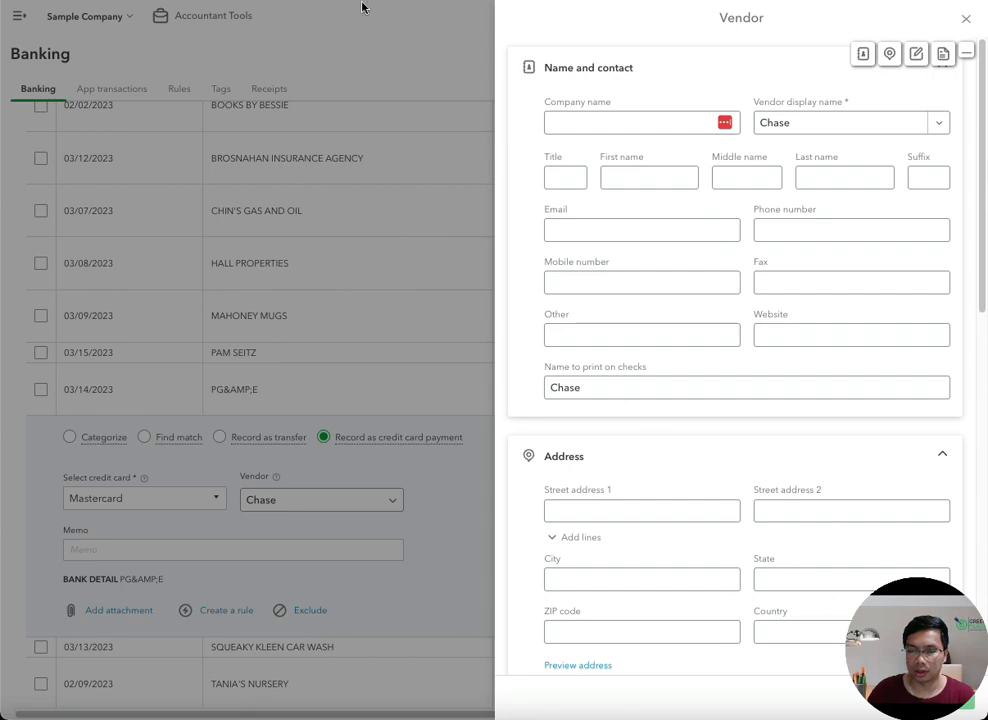
scroll(780, 460, "down", 2)
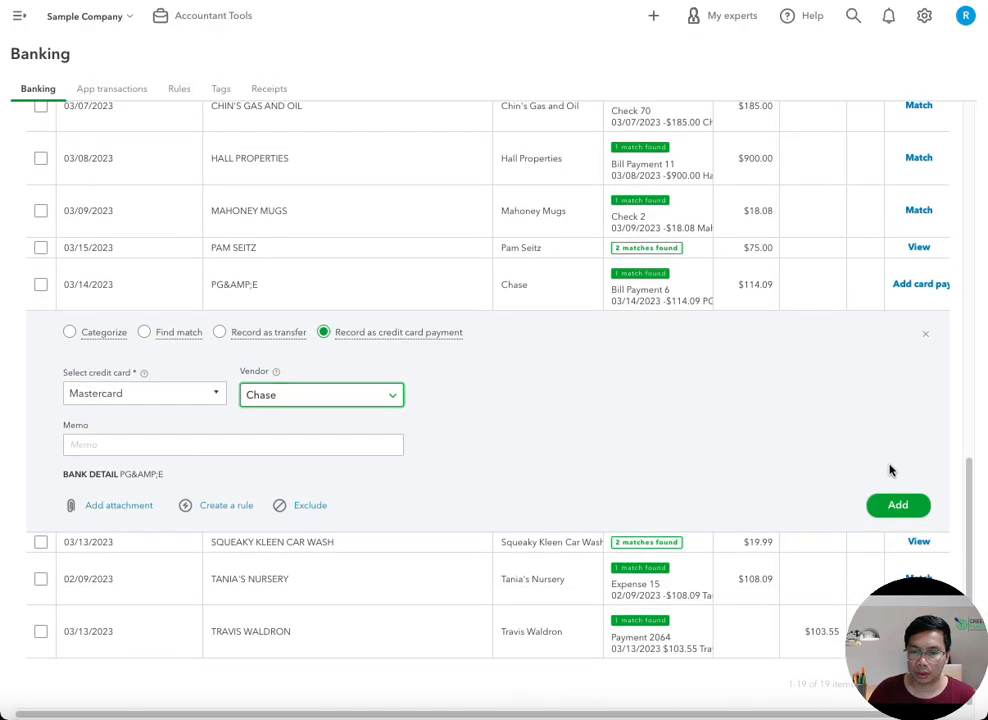
left_click(898, 506)
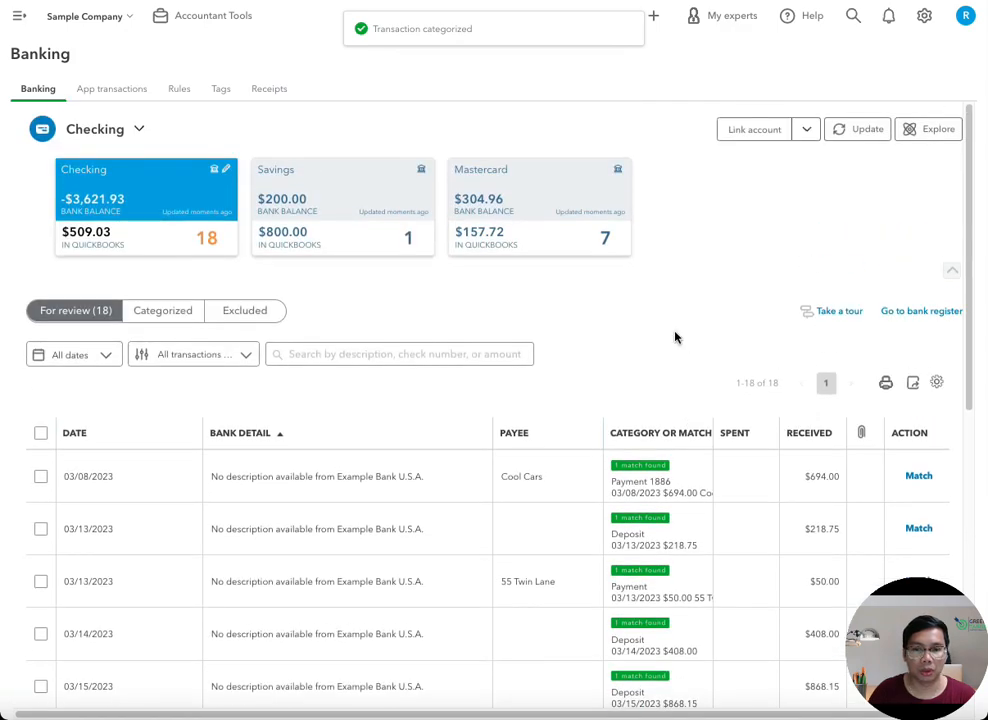
- Look through the Mastercard account's transactions awaiting review for the counterpart of the card payment
left_click(549, 192)
scroll(549, 525, "down", 1)
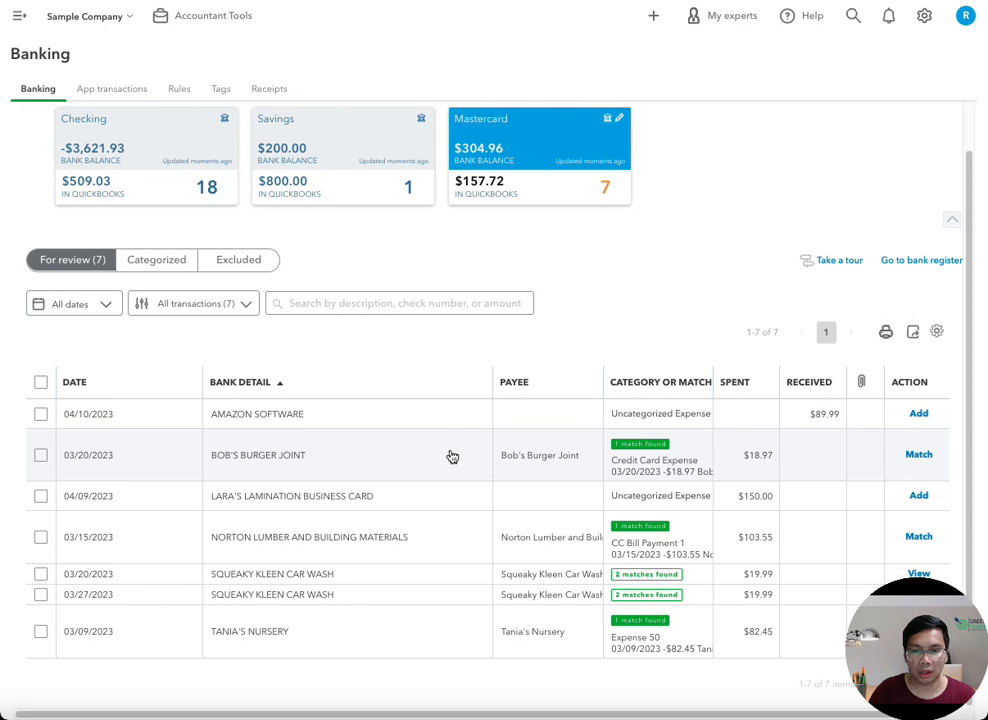
scroll(474, 465, "up", 1)
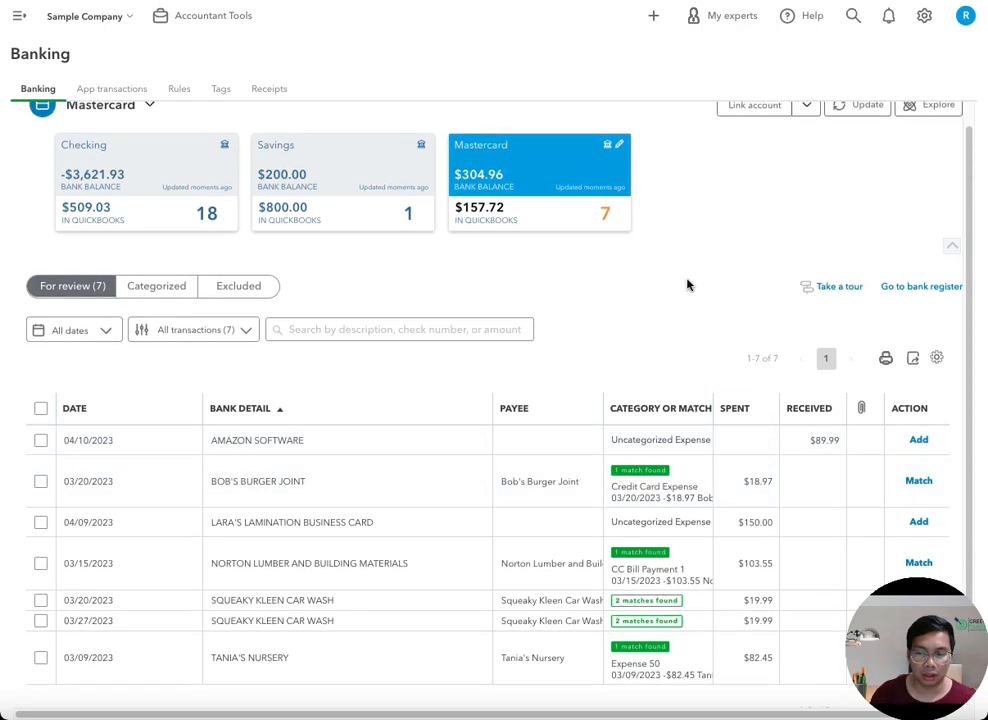
scroll(514, 384, "down", 1)
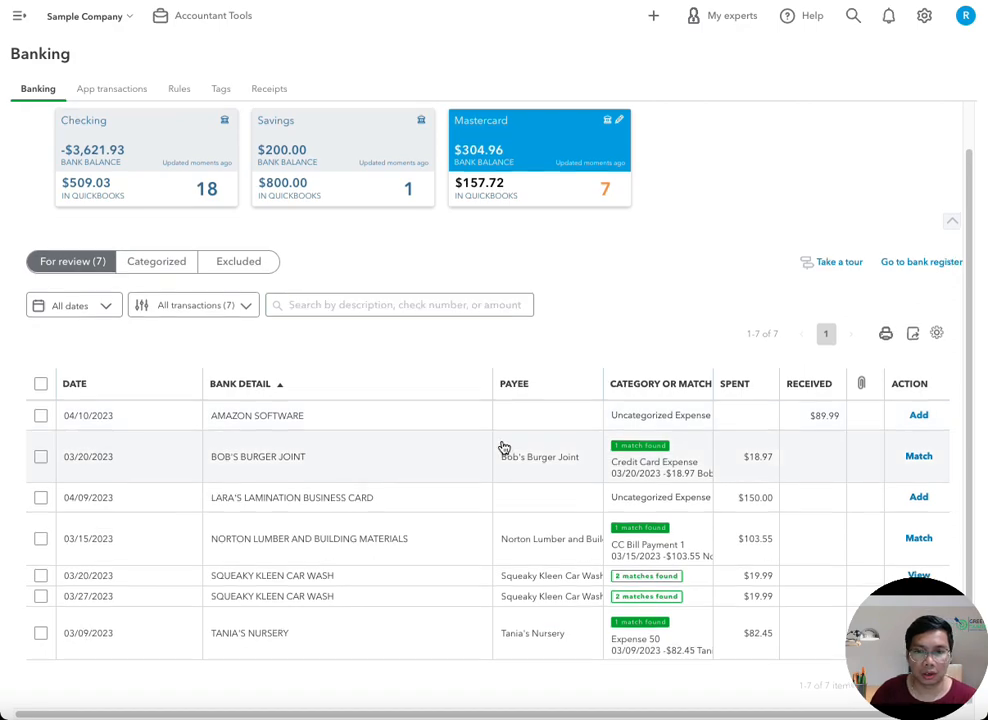
scroll(565, 370, "up", 1)
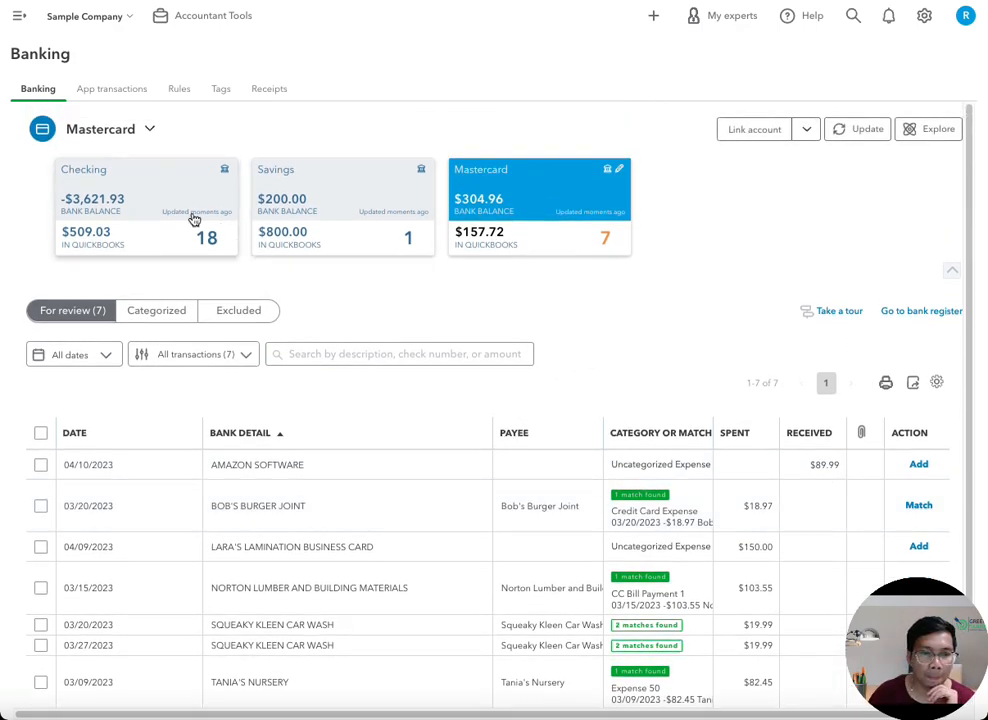
- Look through the Checking account's categorized, excluded and for-review transaction lists
left_click(220, 198)
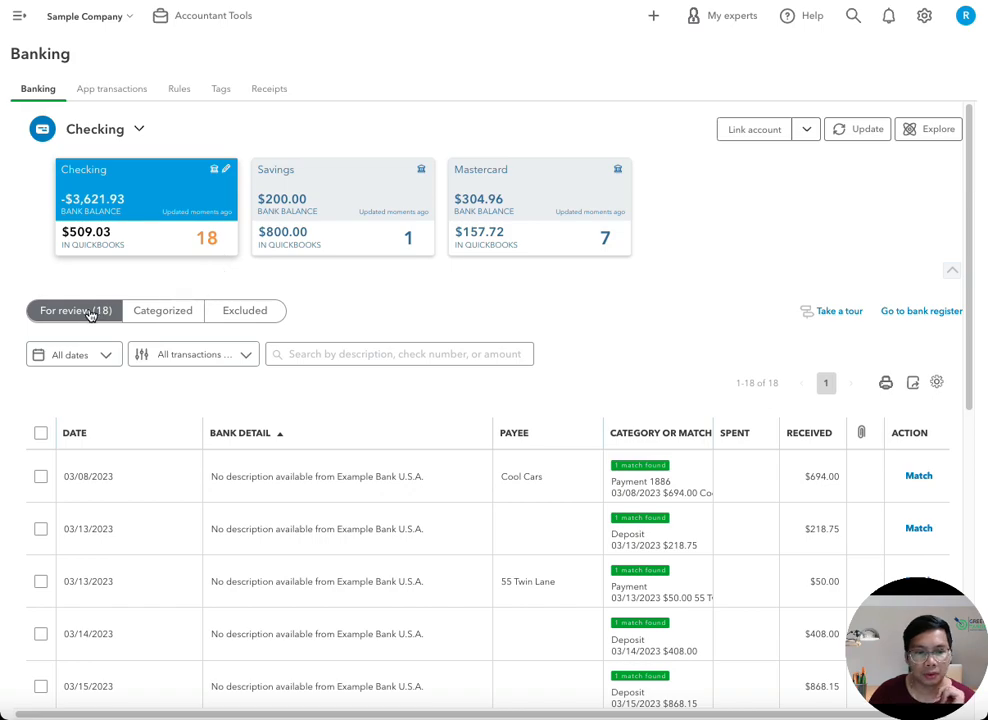
left_click(158, 312)
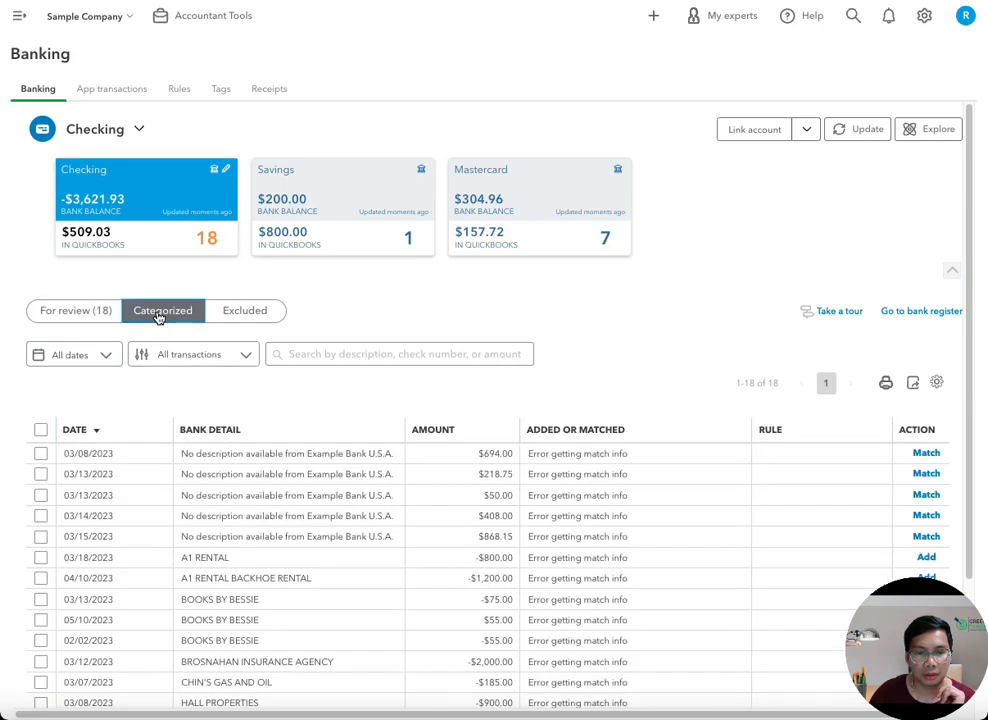
left_click(222, 314)
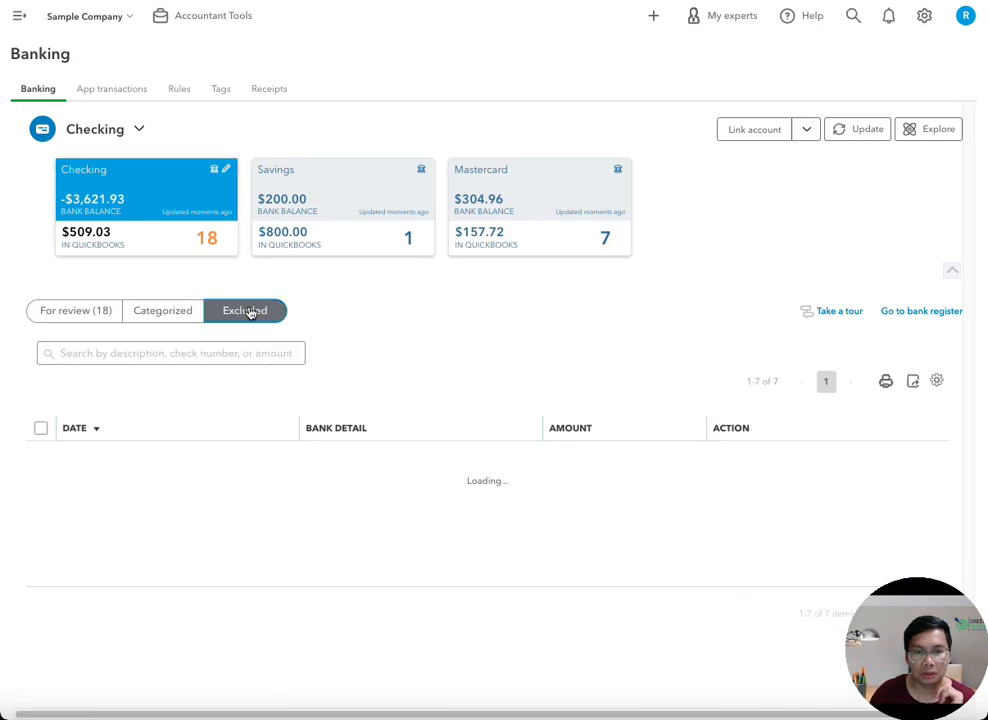
left_click(66, 316)
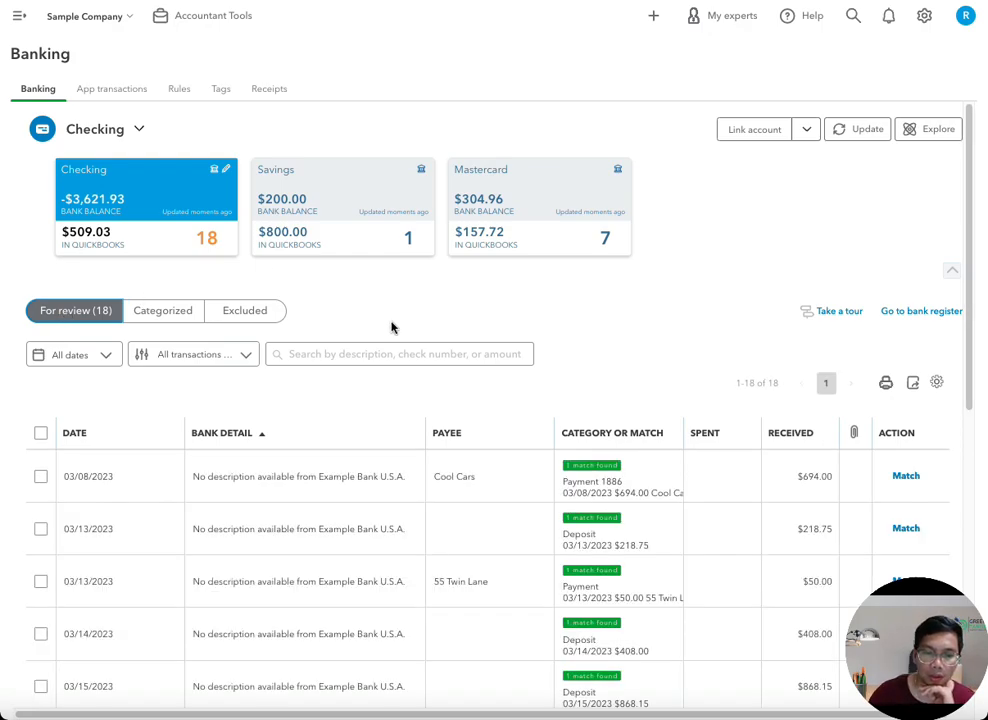
scroll(463, 491, "down", 3)
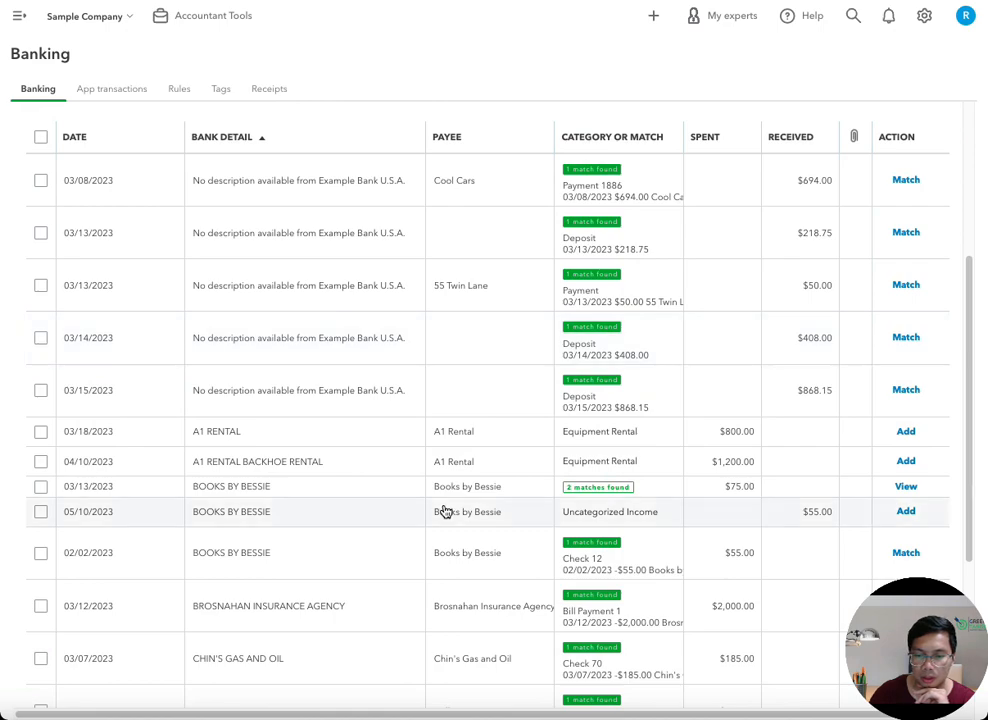
scroll(445, 511, "up", 3)
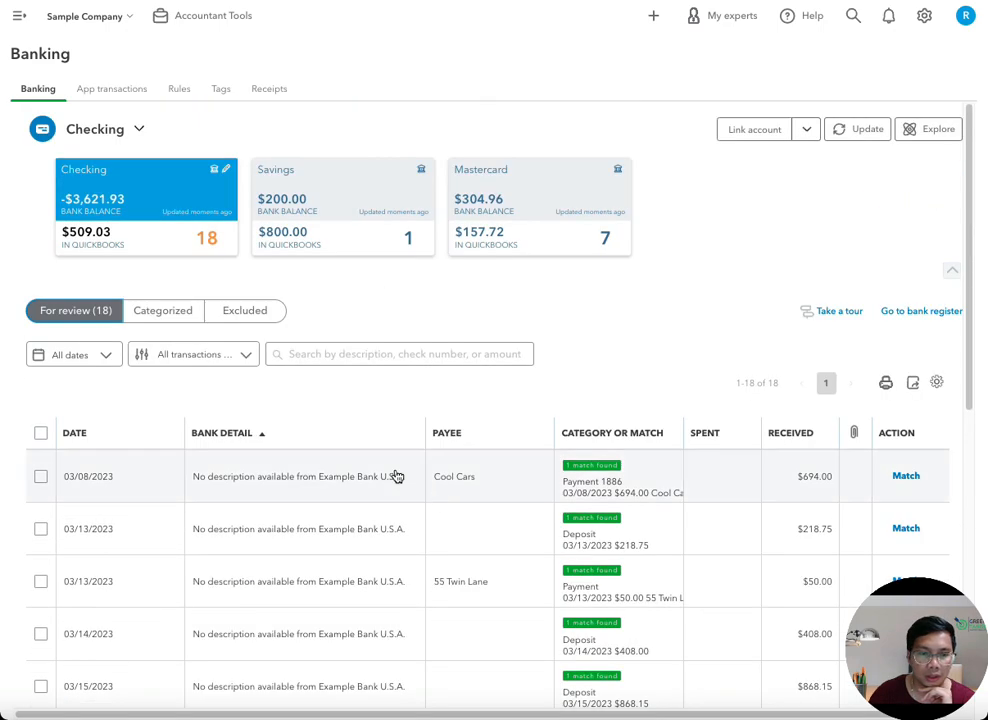
- Review the Checking account's categorized transactions and view the check matched to the 03/15/2023 Hicks Hardware entry
left_click(166, 311)
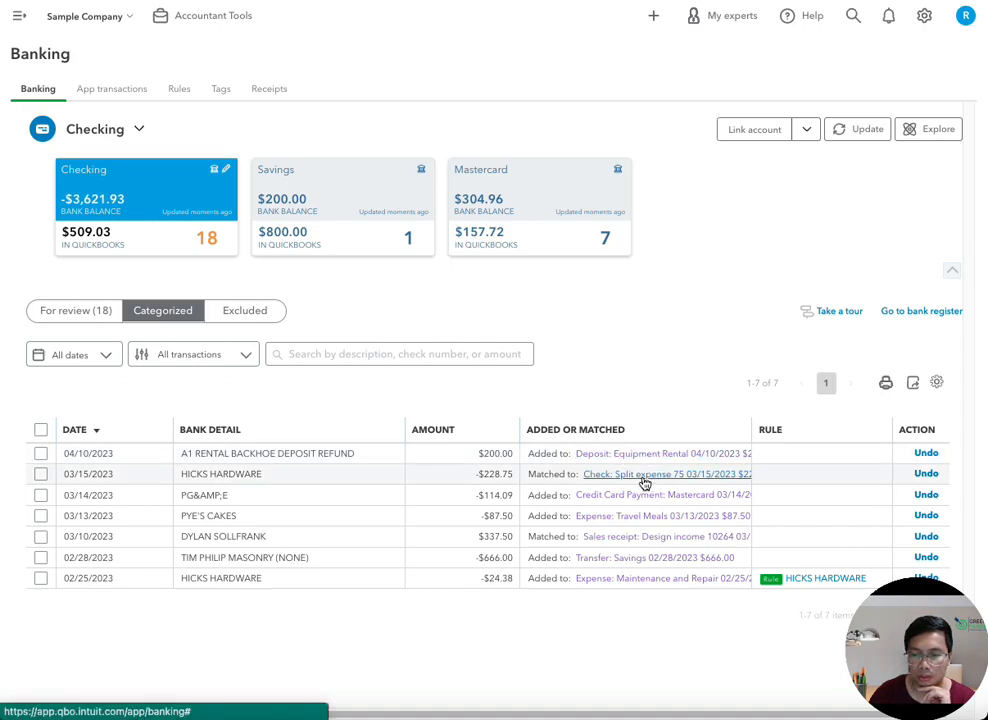
scroll(660, 470, "down", 1)
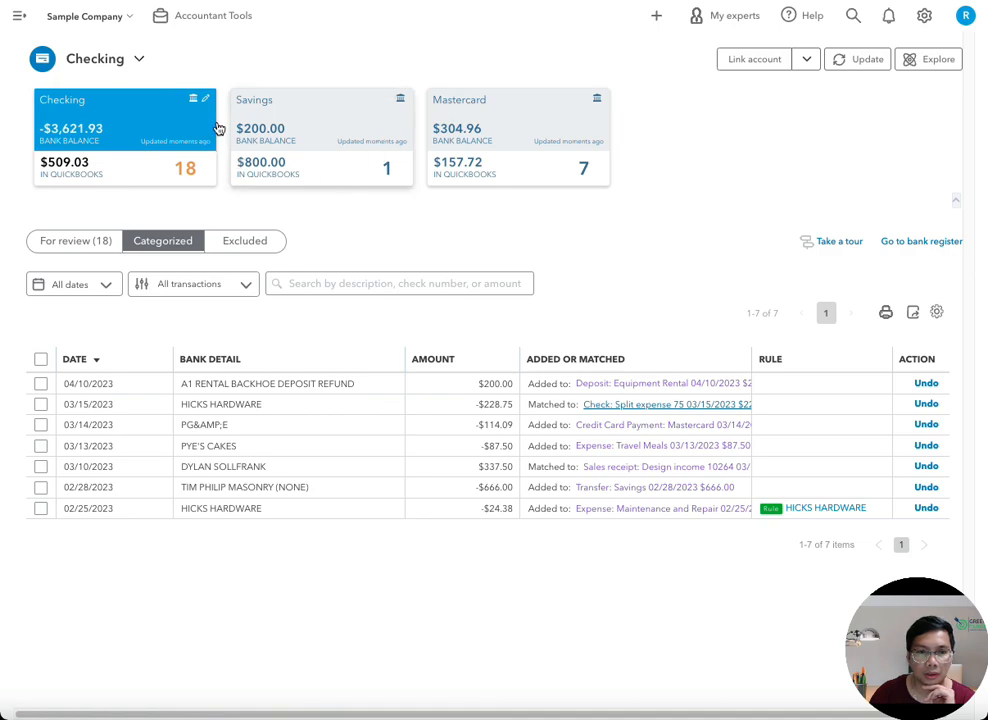
left_click(668, 404)
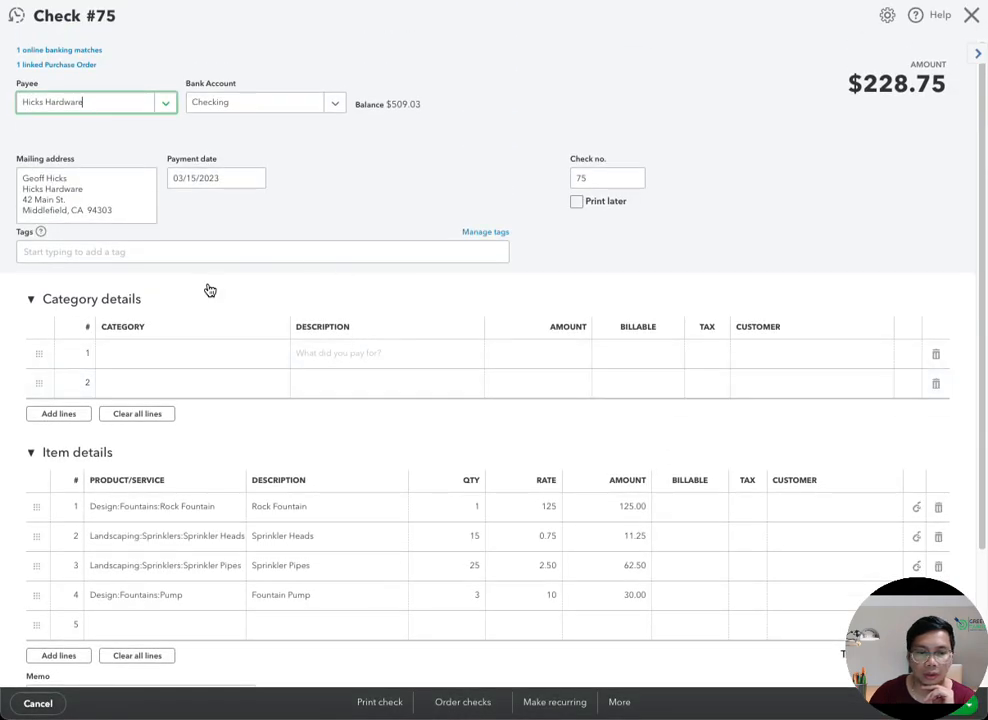
left_click(971, 15)
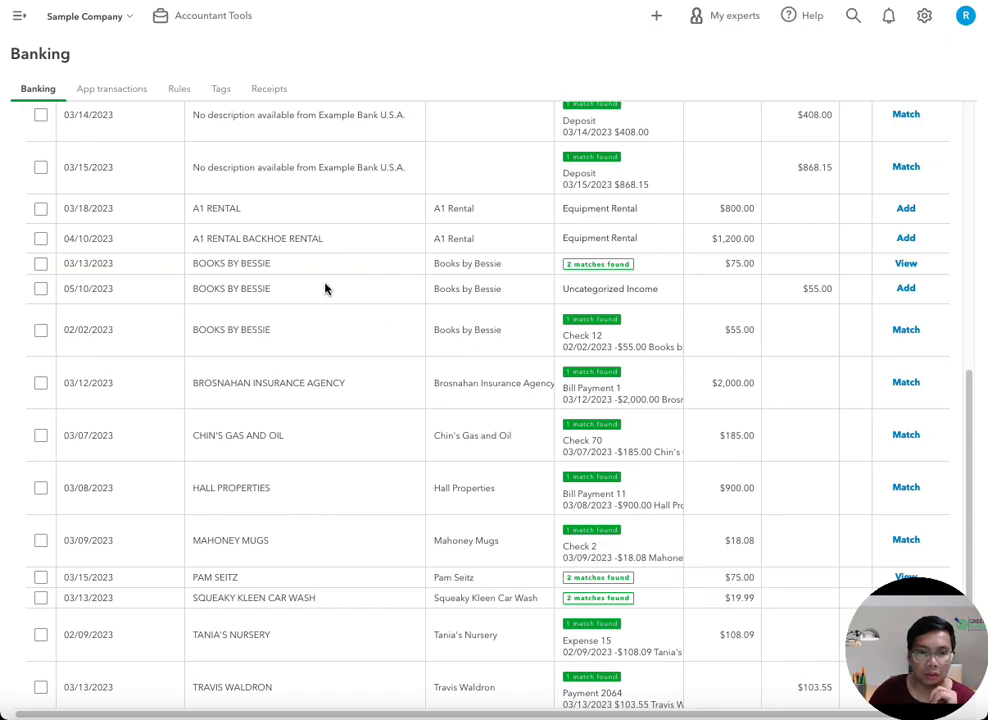
- Exclude the 03/15/2023 deposit of $868.15 from the Checking account's transactions awaiting review
scroll(334, 356, "up", 2)
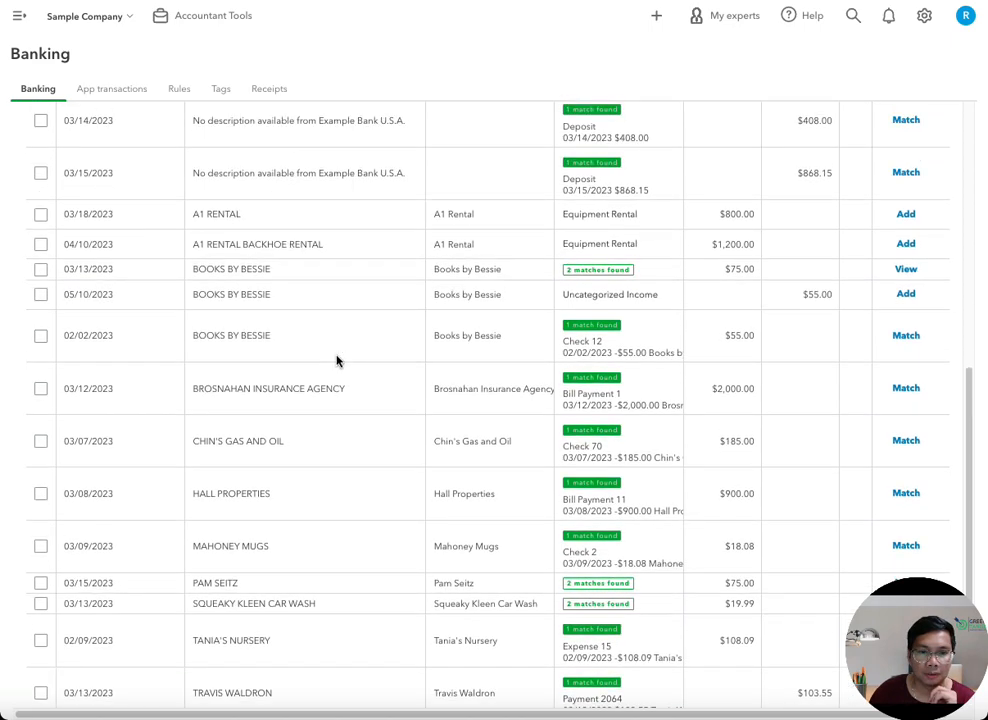
left_click(287, 292)
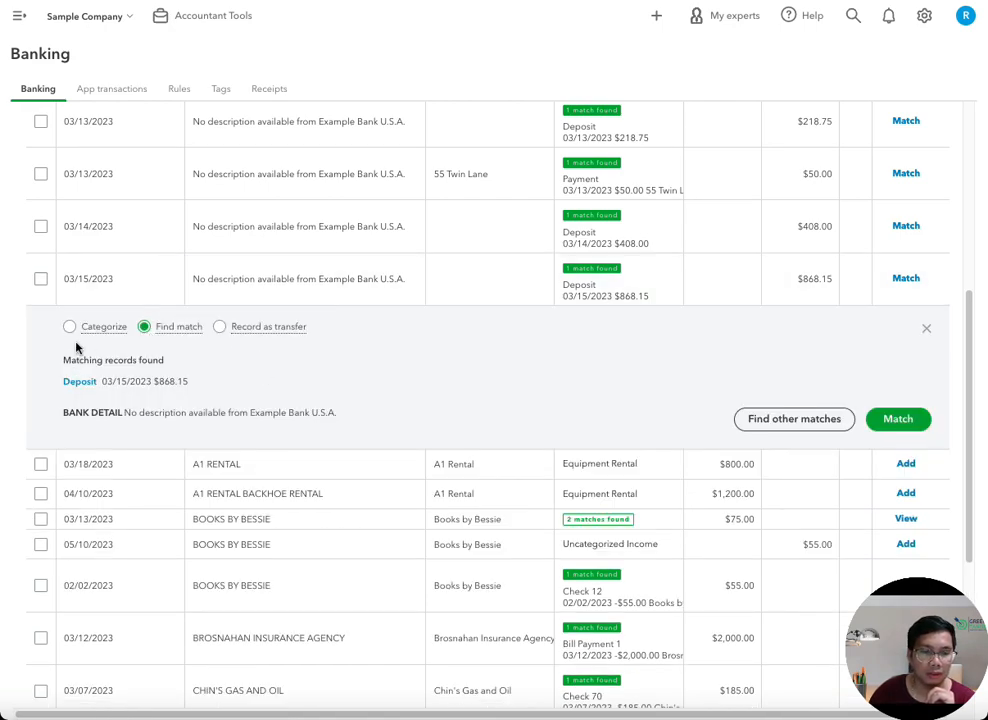
left_click(40, 279)
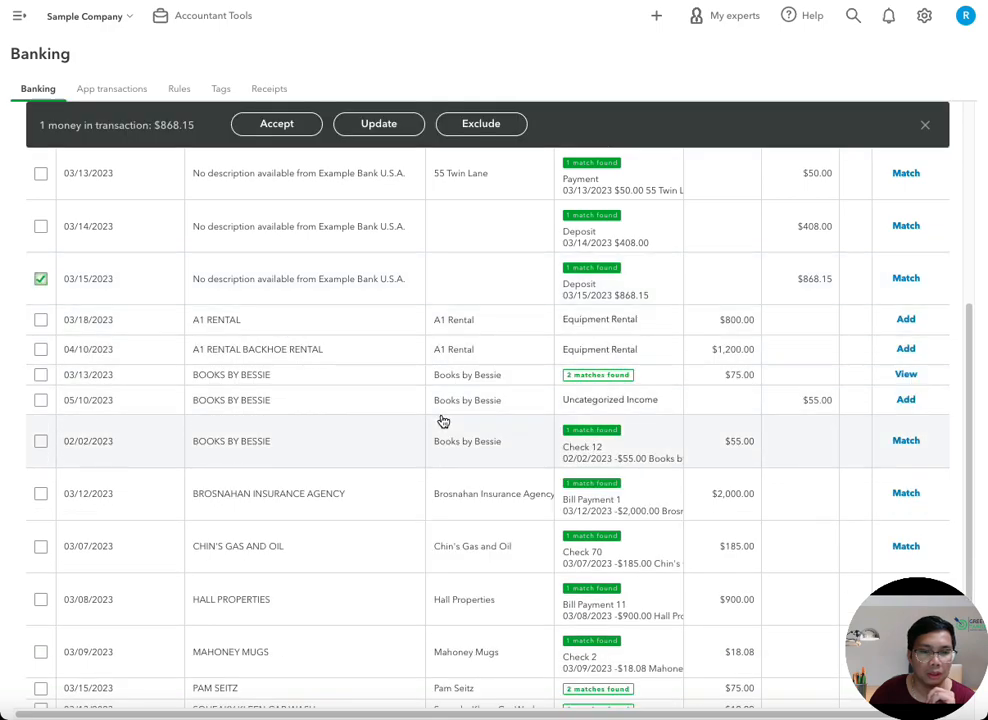
scroll(470, 360, "up", 1)
left_click(482, 125)
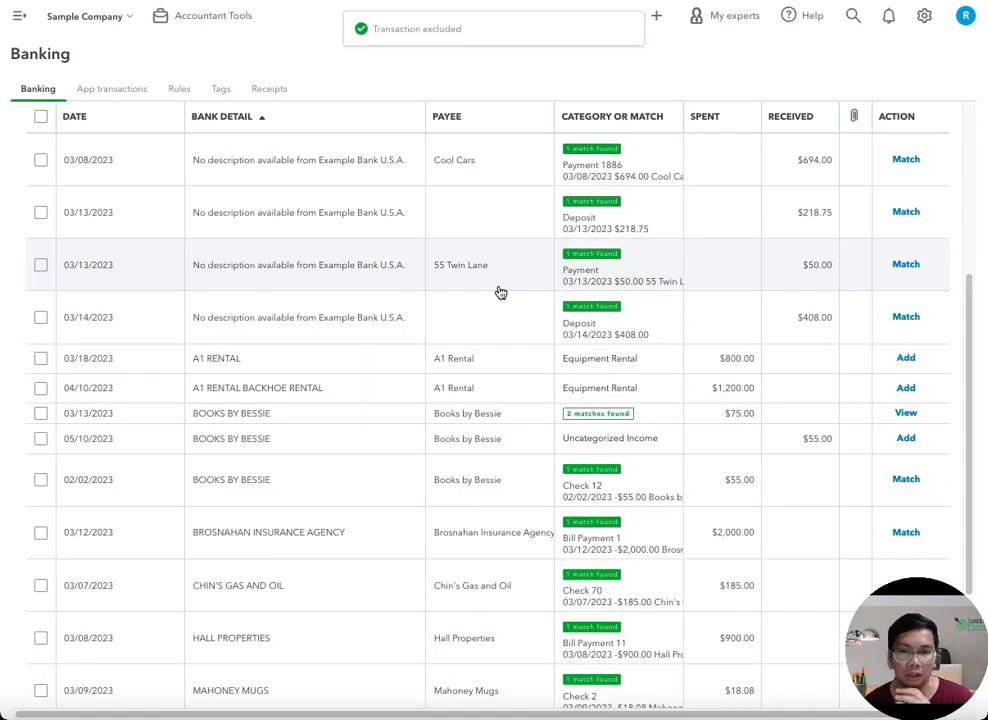
- Undo the exclusion of the Checking account's 03/15/2023 deposit
scroll(322, 276, "up", 5)
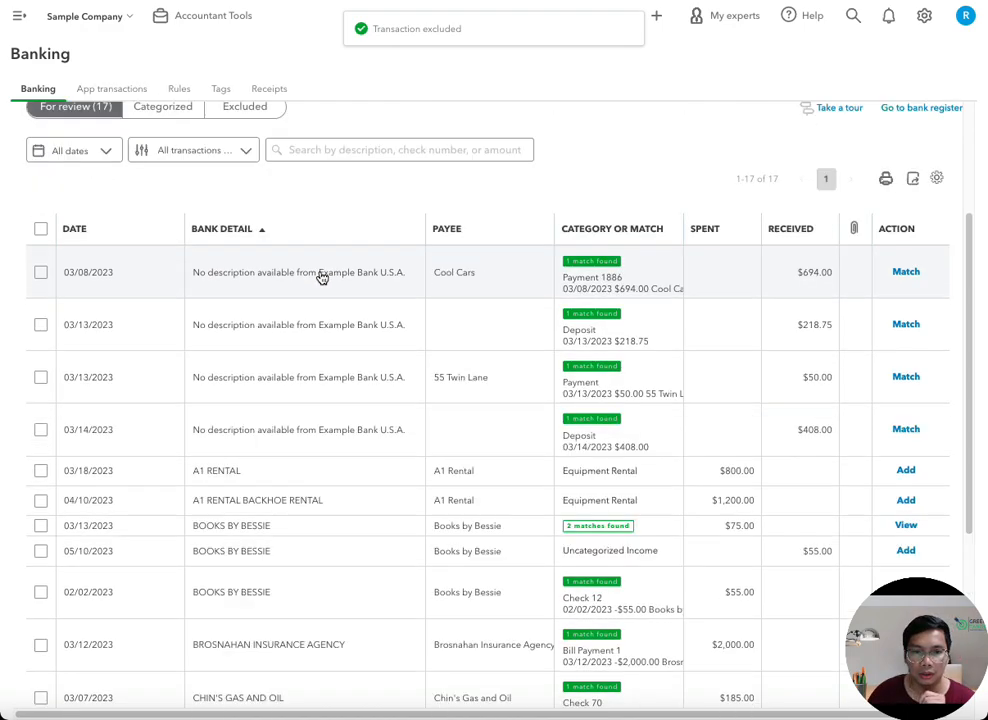
left_click(254, 313)
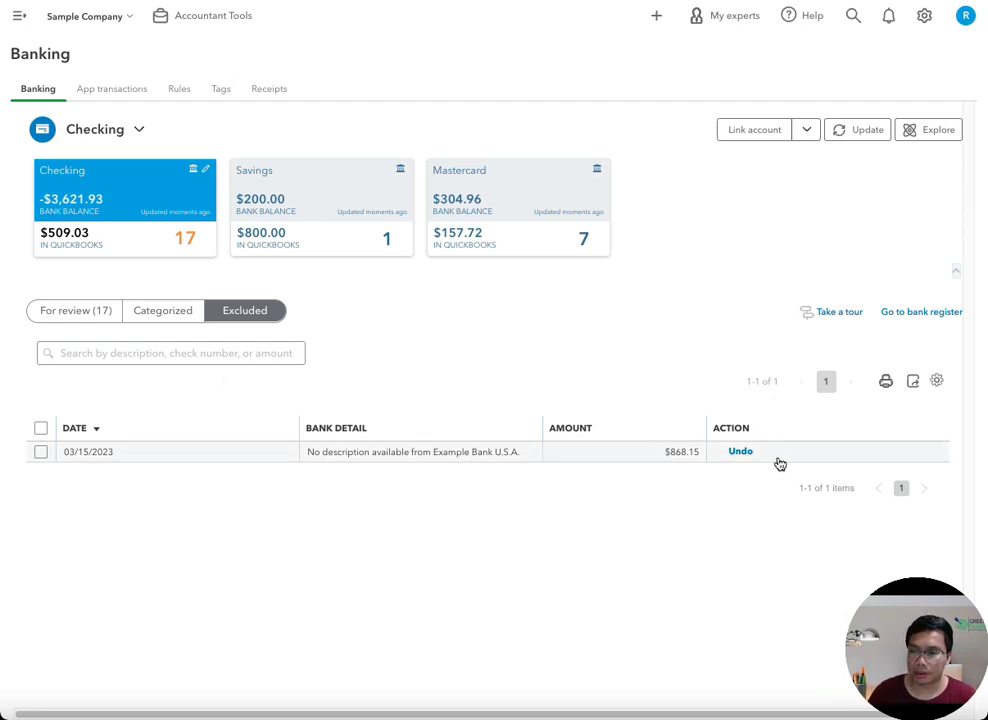
left_click(748, 455)
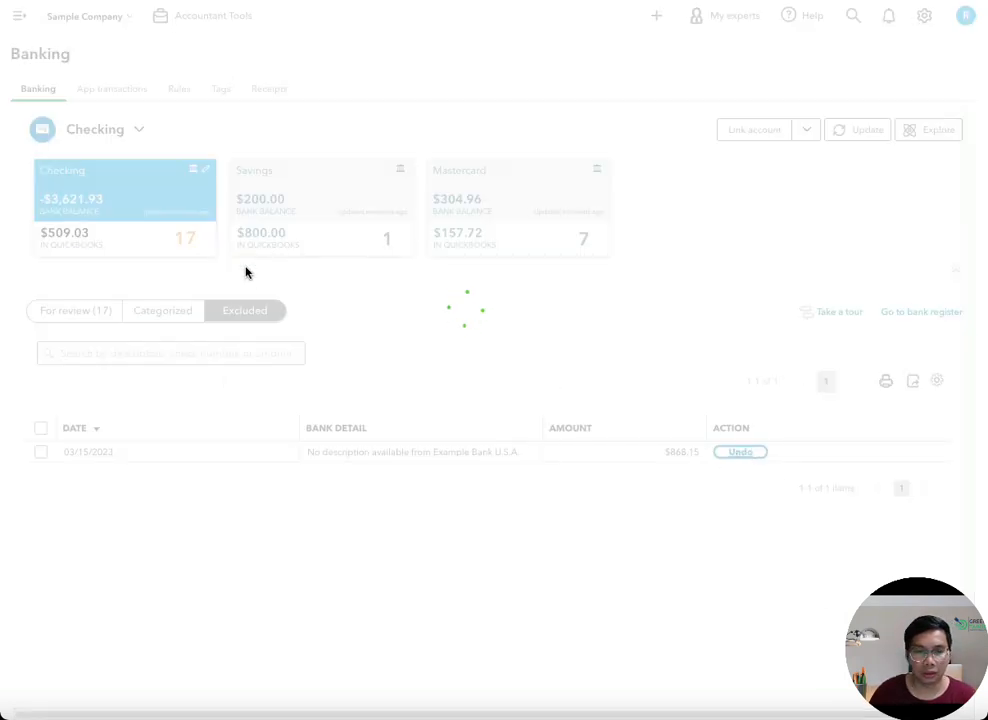
- Look over the Checking account's transactions awaiting review, followed by those of the Savings and Mastercard accounts
left_click(66, 313)
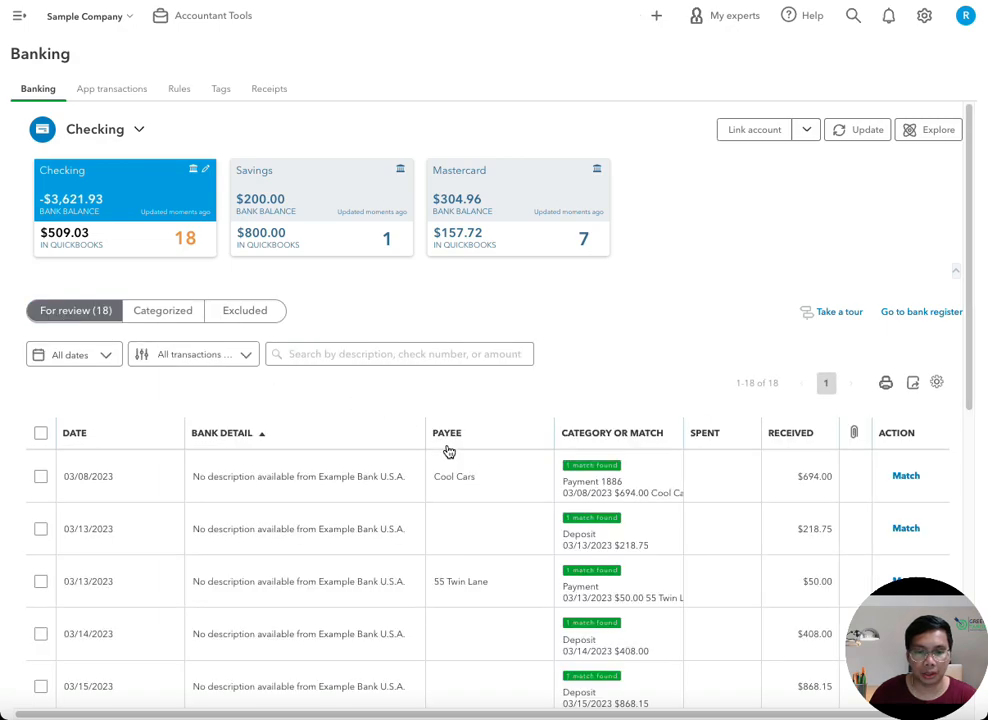
scroll(481, 470, "down", 6)
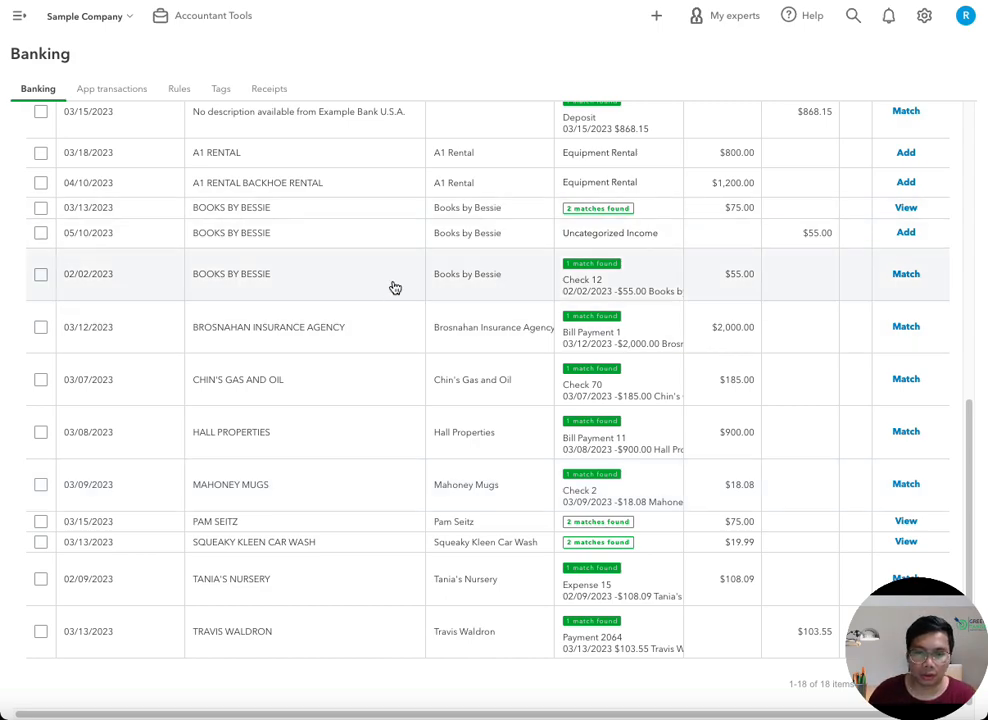
scroll(578, 289, "up", 6)
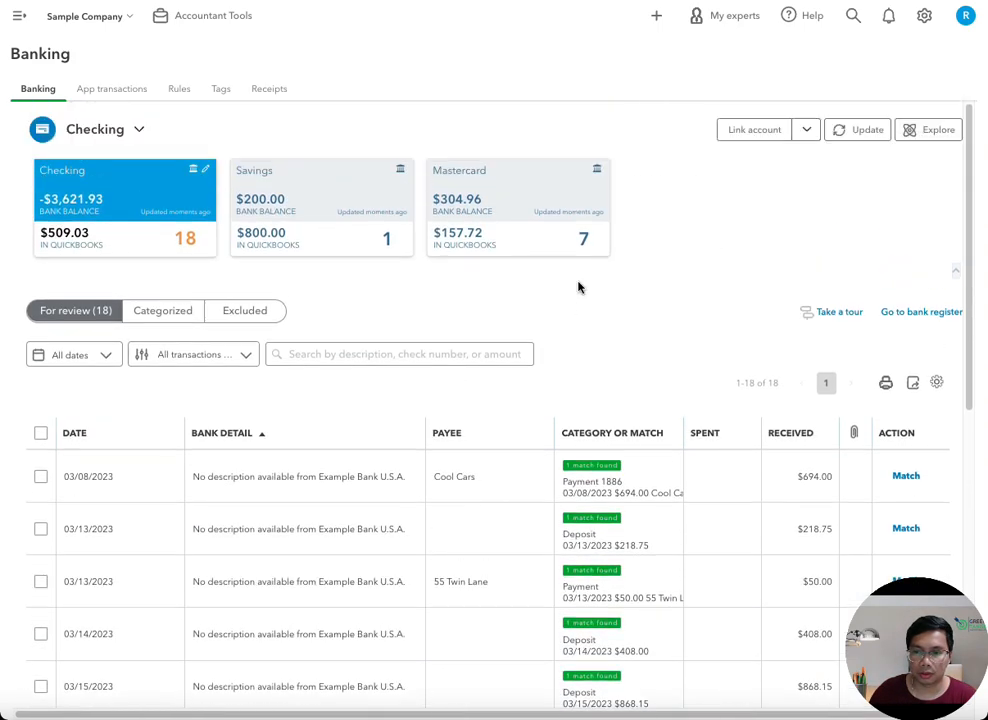
left_click(398, 214)
left_click(547, 218)
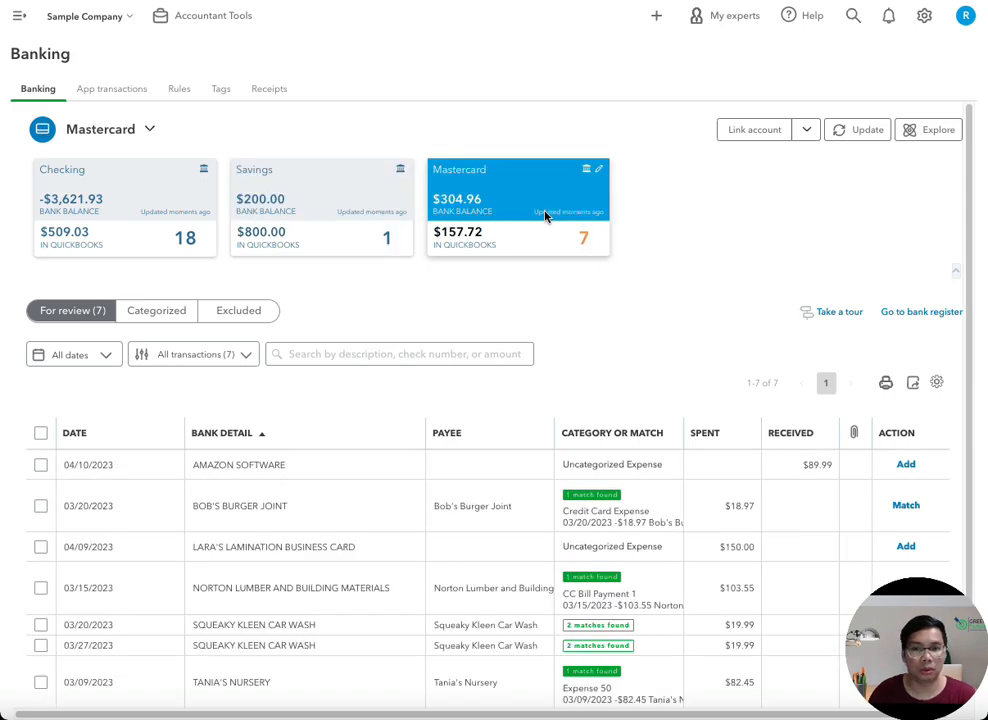